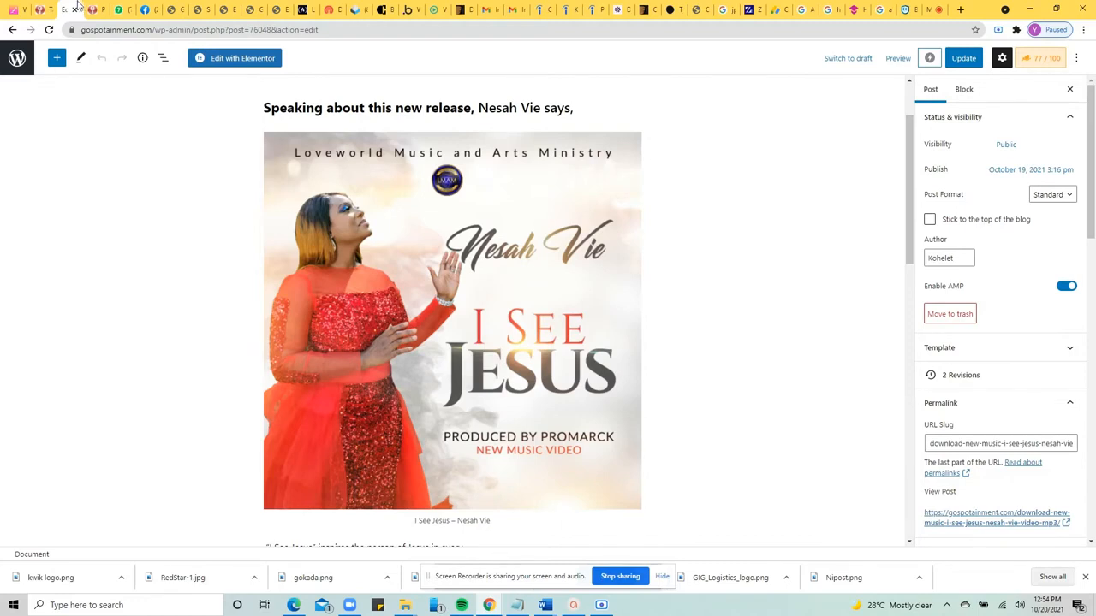
# - Remove the word "New" from the post title so it begins "Download Music: I See Jesus"
pyautogui.scroll(-2, 608, 235)
pyautogui.scroll(3, 608, 234)
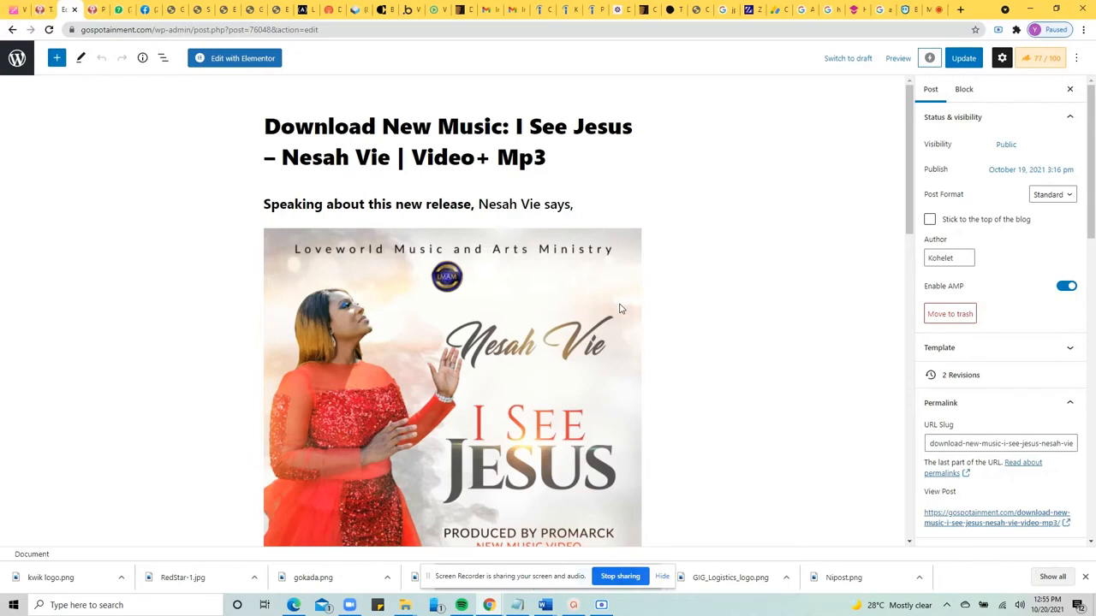
pyautogui.click(282, 122)
pyautogui.click(443, 130)
pyautogui.press('BackSpace')
pyautogui.press('BackSpace')
pyautogui.press('BackSpace')
pyautogui.press('BackSpace')
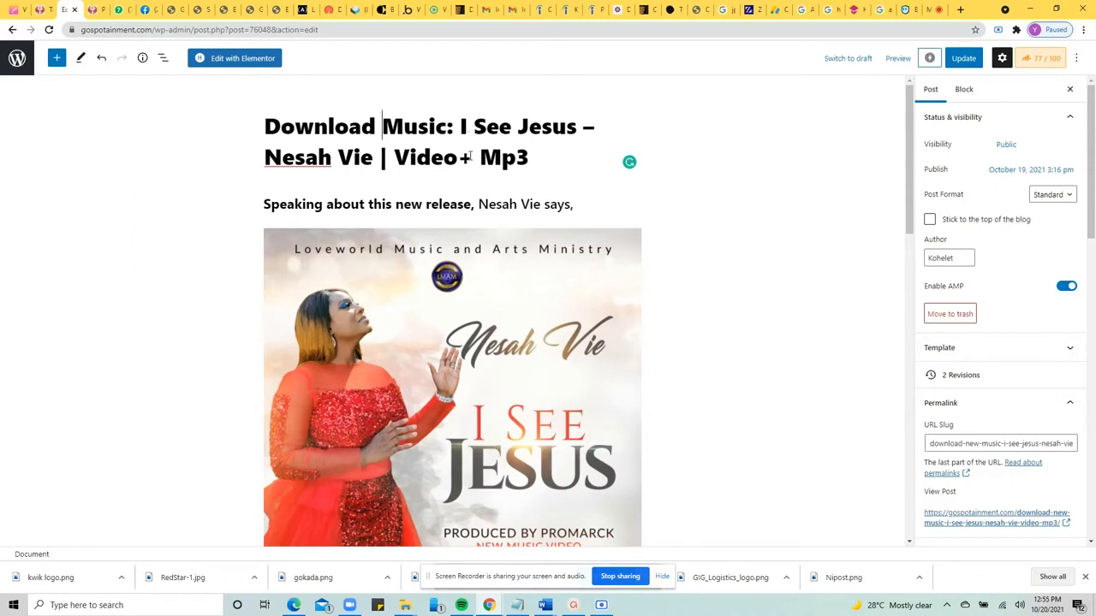
pyautogui.click(537, 155)
pyautogui.rightClick(496, 148)
pyautogui.click(430, 145)
pyautogui.click(538, 156)
pyautogui.hotkey('shift', 'Left')
pyautogui.hotkey('shift', 'Left')
pyautogui.hotkey('shift', 'Left')
pyautogui.hotkey('shift', 'Left')
pyautogui.hotkey('shift', 'Left')
pyautogui.hotkey('shift', 'Left')
pyautogui.hotkey('shift', 'Left')
pyautogui.hotkey('shift', 'Left')
pyautogui.hotkey('shift', 'Left')
pyautogui.hotkey('shift', 'Left')
pyautogui.hotkey('shift', 'Left')
pyautogui.hotkey('shift', 'Left')
pyautogui.hotkey('shift', 'Left')
pyautogui.hotkey('shift', 'Left')
pyautogui.hotkey('shift', 'Left')
pyautogui.hotkey('shift', 'Left')
pyautogui.hotkey('shift', 'Left')
pyautogui.hotkey('shift', 'Left')
pyautogui.hotkey('shift', 'Left')
pyautogui.hotkey('shift', 'Left')
pyautogui.hotkey('shift', 'Left')
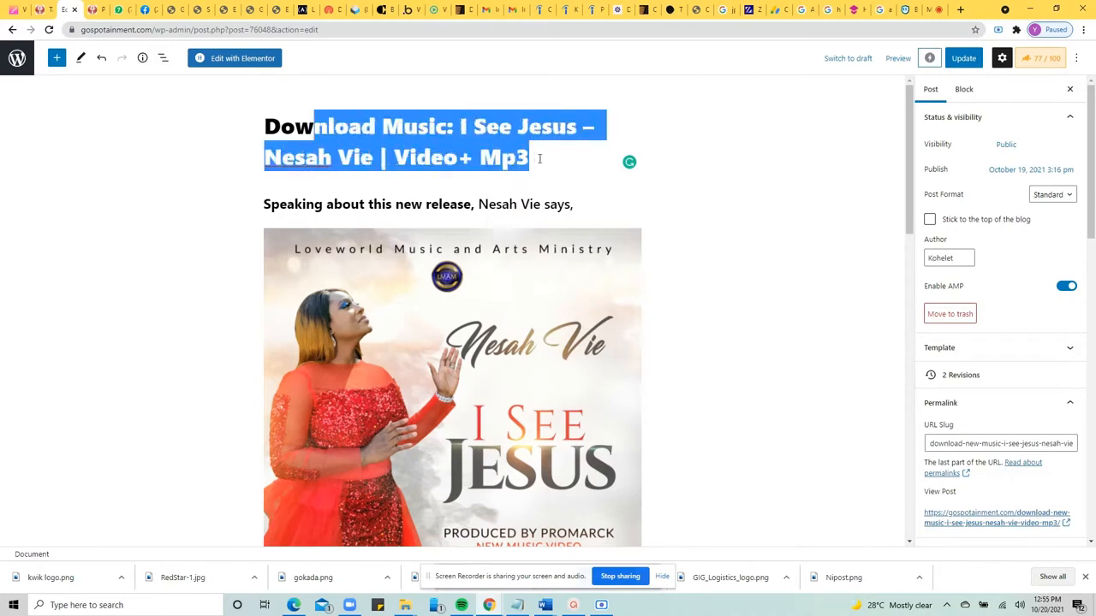
pyautogui.hotkey('shift', 'Left')
pyautogui.hotkey('shift', 'Left')
pyautogui.hotkey('shift', 'Left')
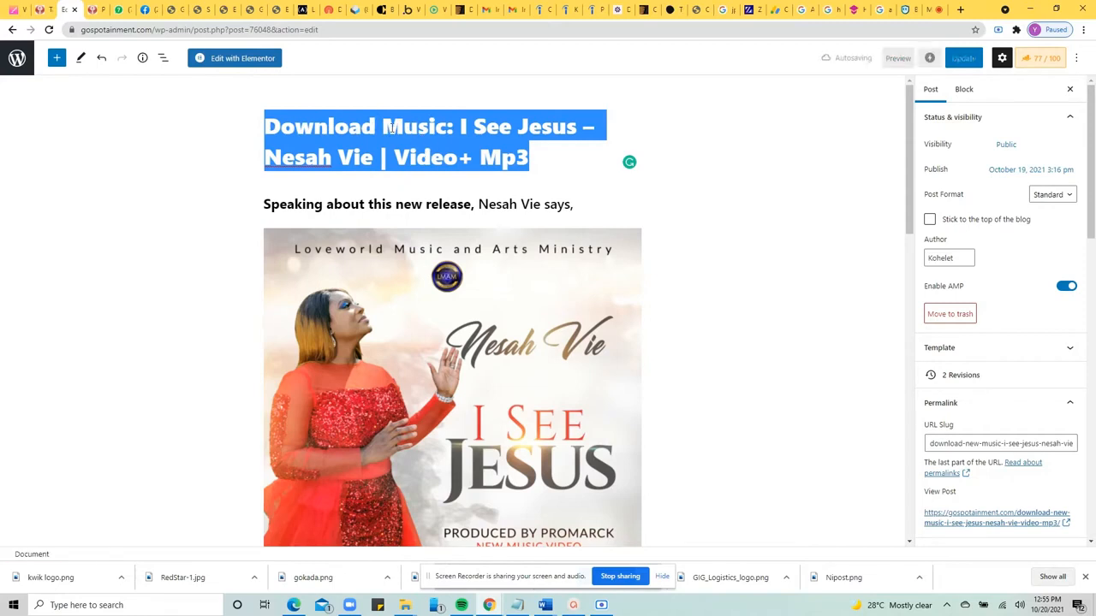
pyautogui.click(392, 128)
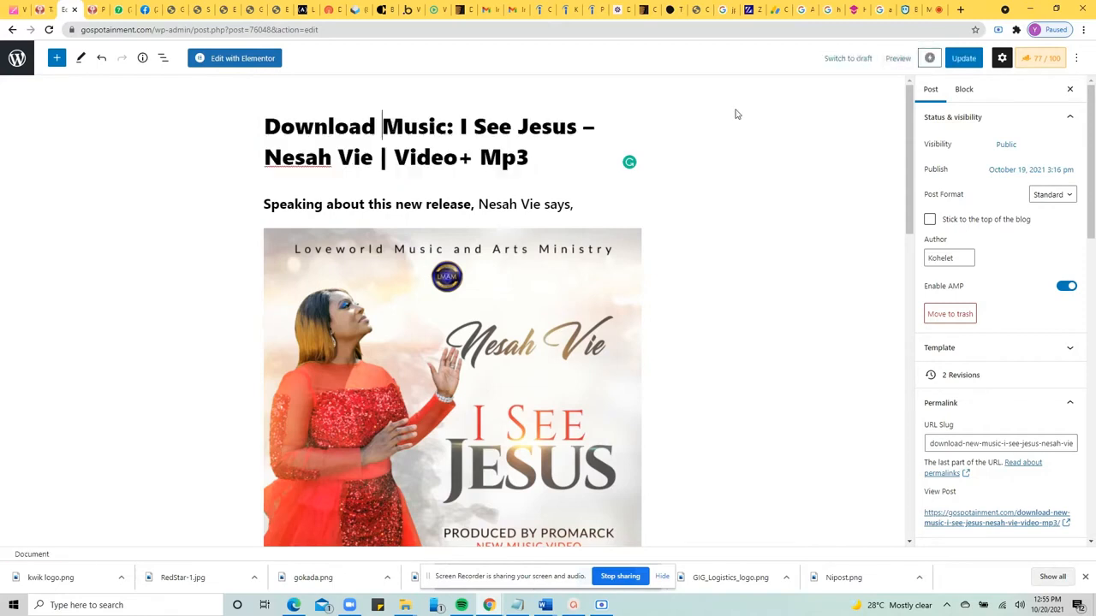
# - Open the Rank Math SEO analysis for the post and review its Basic SEO and Additional checks
pyautogui.click(1044, 60)
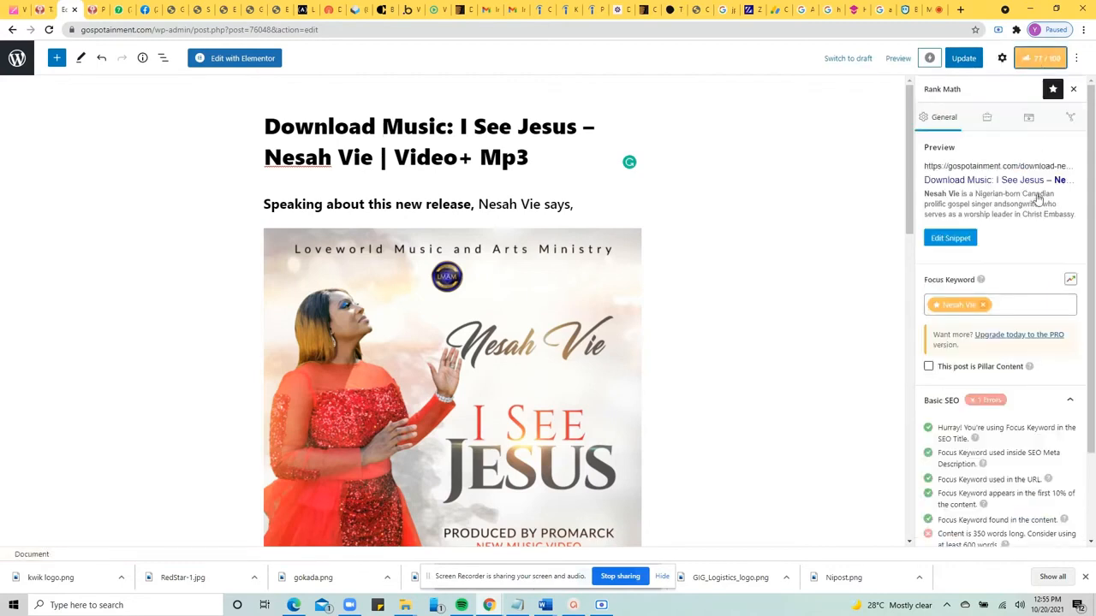
pyautogui.scroll(-2, 1029, 519)
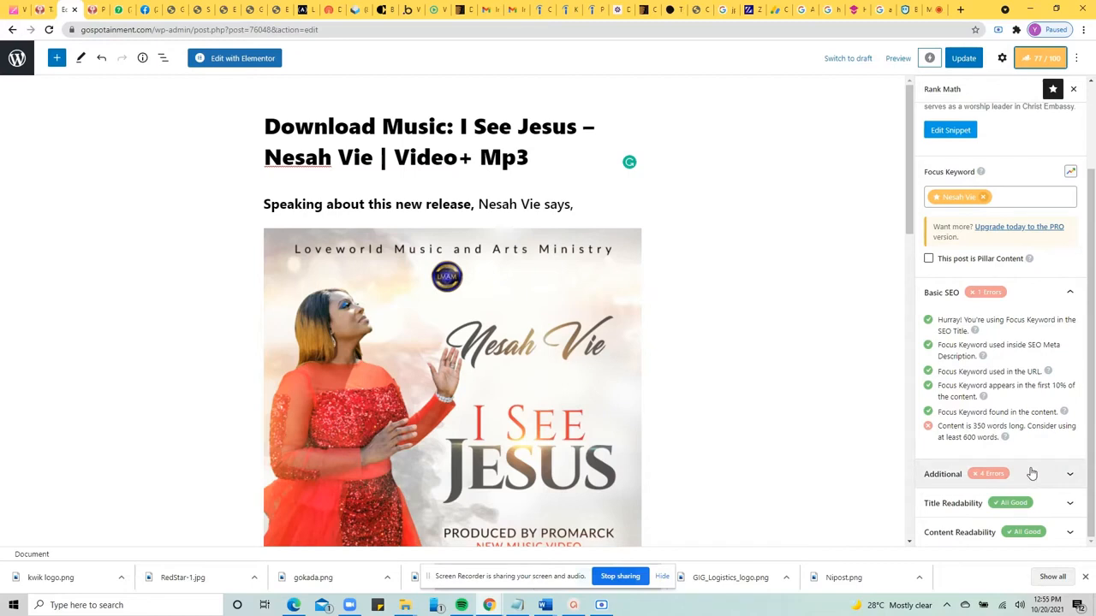
pyautogui.click(1032, 474)
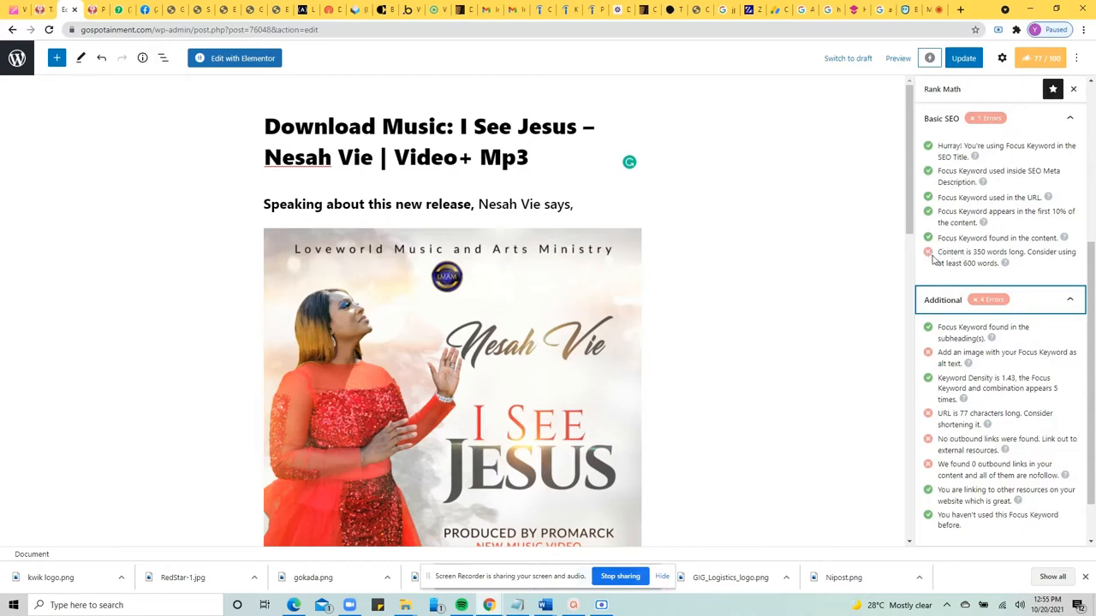
pyautogui.scroll(3, 958, 274)
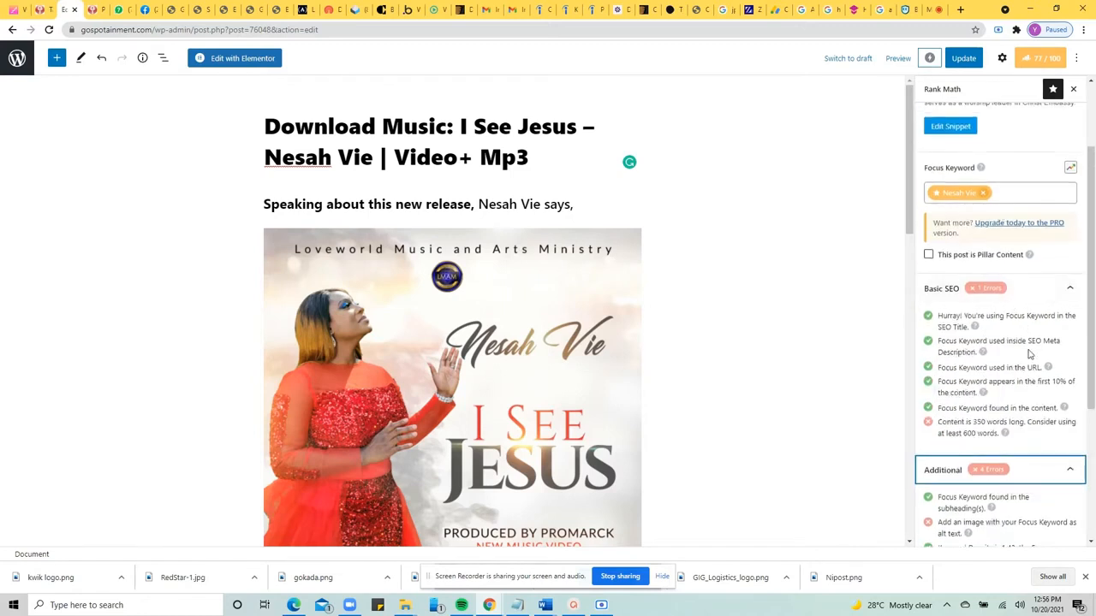
pyautogui.scroll(-1, 1029, 354)
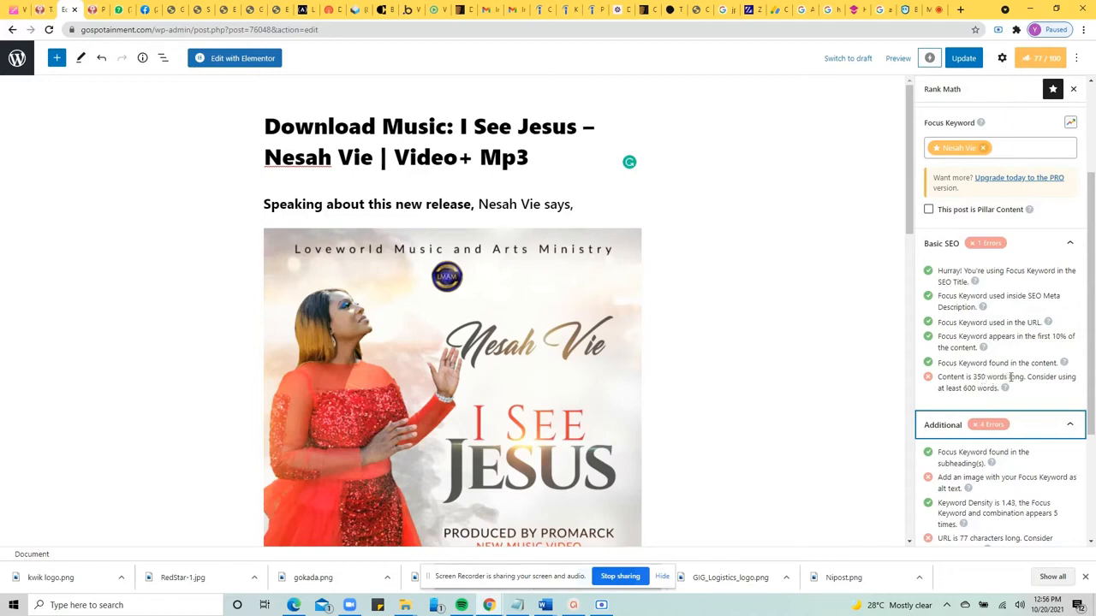
pyautogui.scroll(-2, 1011, 376)
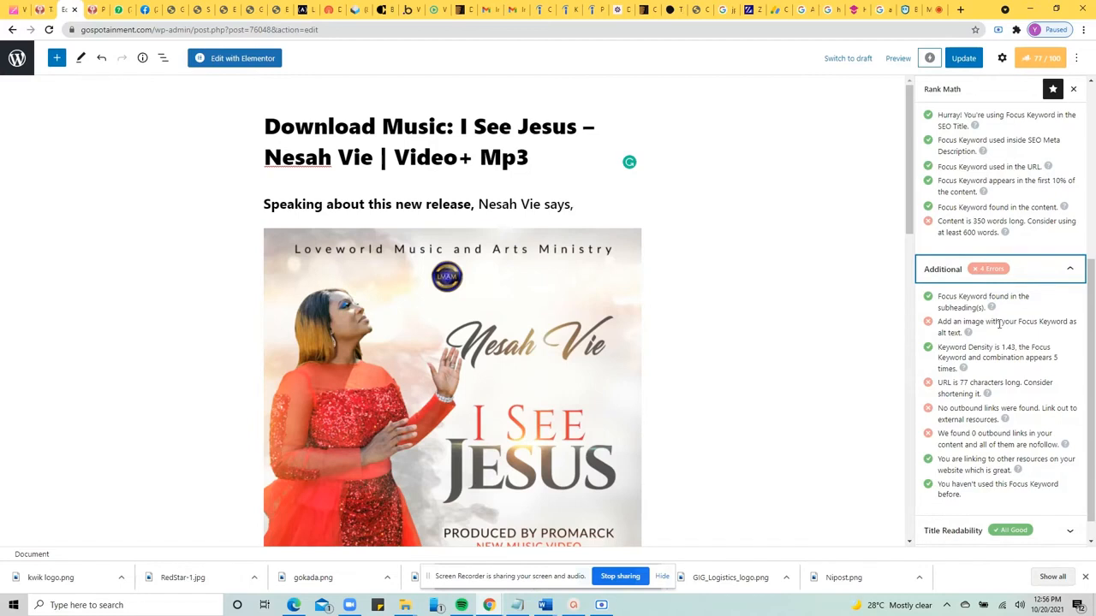
pyautogui.scroll(3, 982, 304)
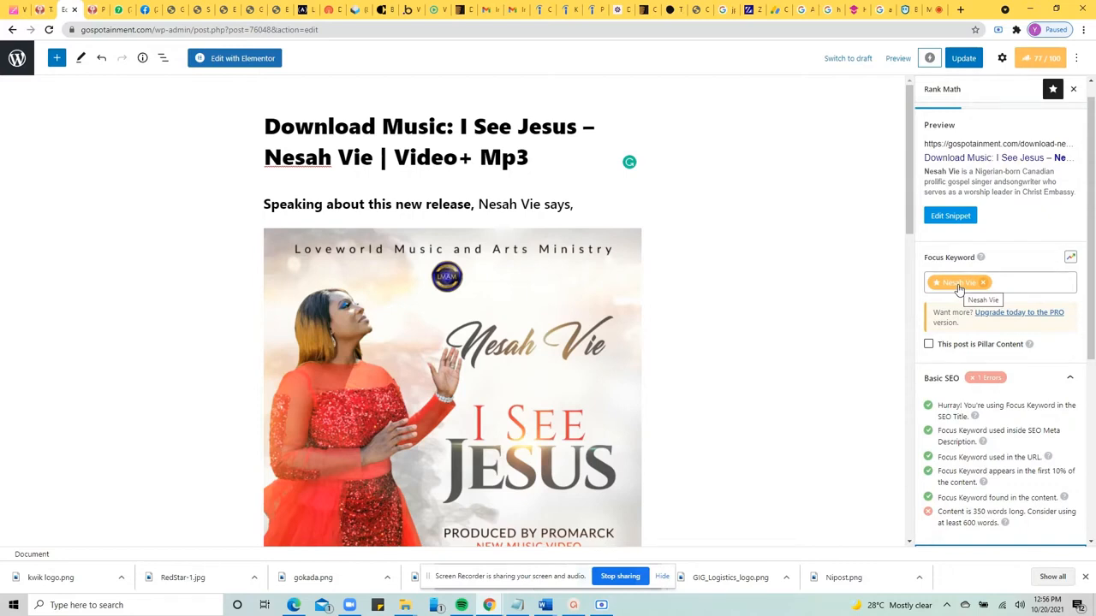
# - Examine the focus keyword and compare it with the failed content length, image alt text, URL and outbound link checks
pyautogui.doubleClick(959, 285)
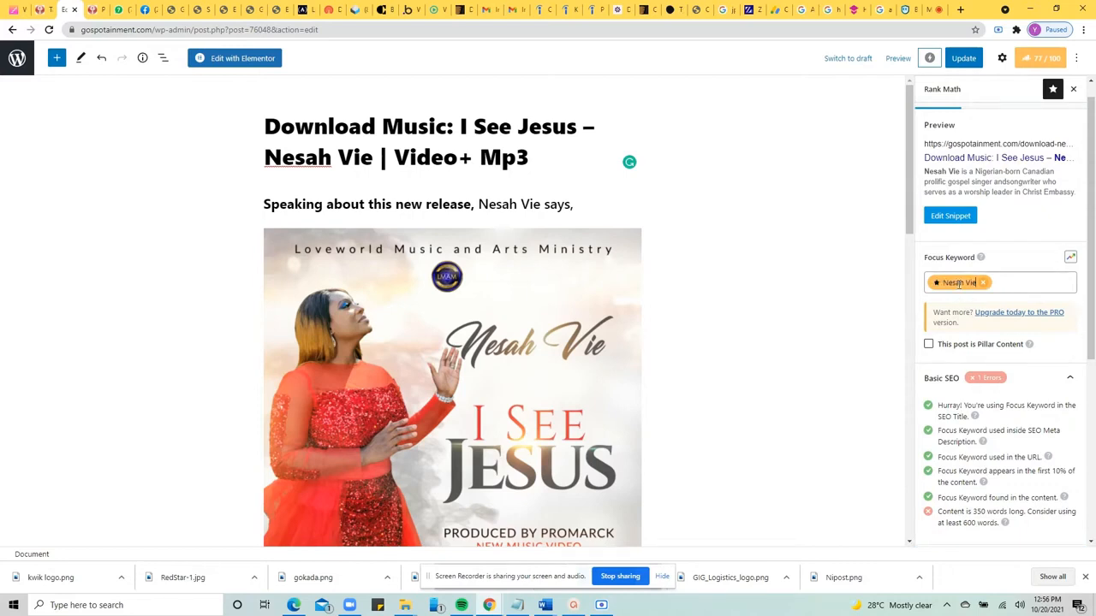
pyautogui.hotkey('ctrl', 'a')
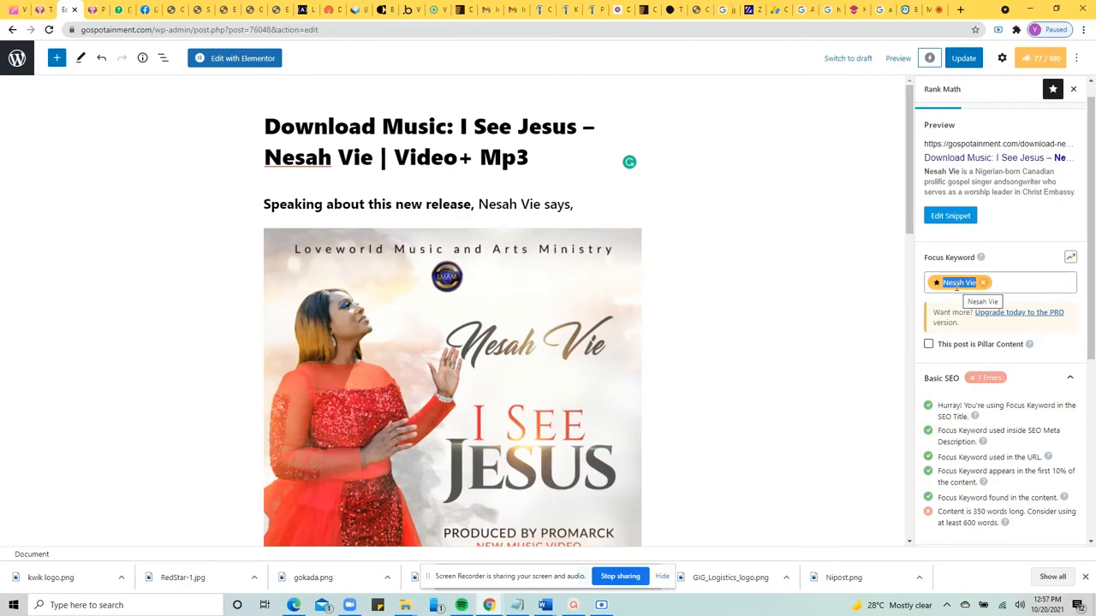
pyautogui.scroll(-3, 1003, 387)
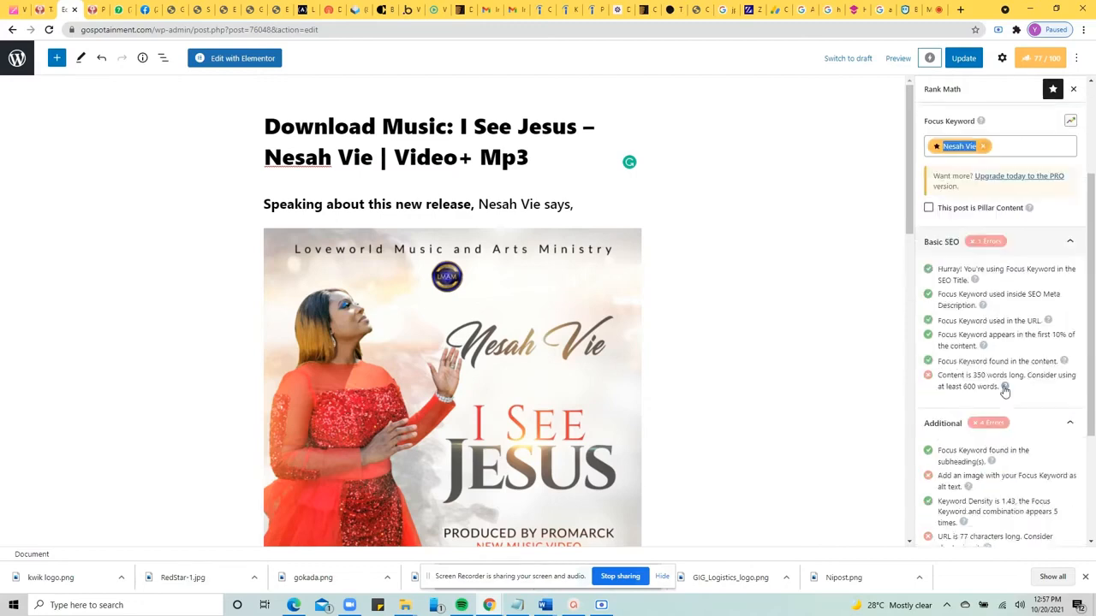
pyautogui.scroll(-1, 1004, 390)
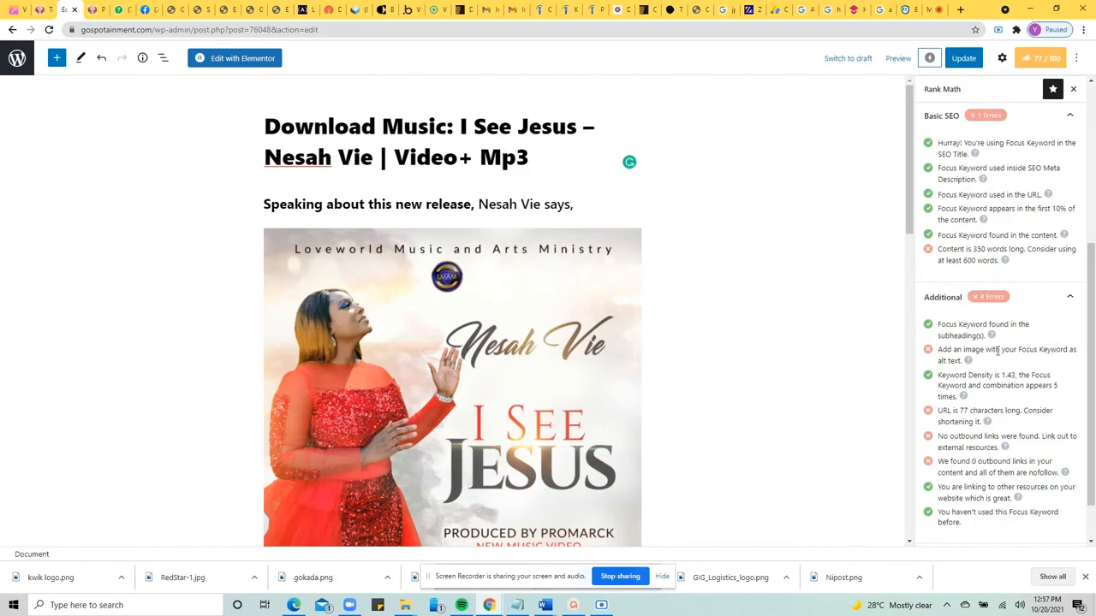
pyautogui.click(939, 348)
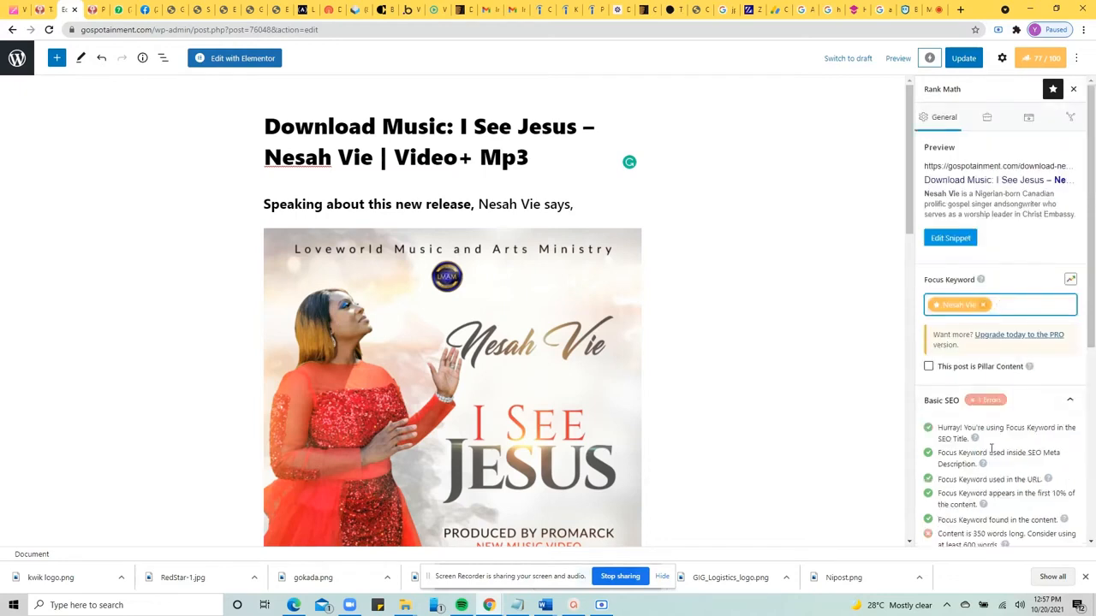
pyautogui.scroll(-3, 986, 409)
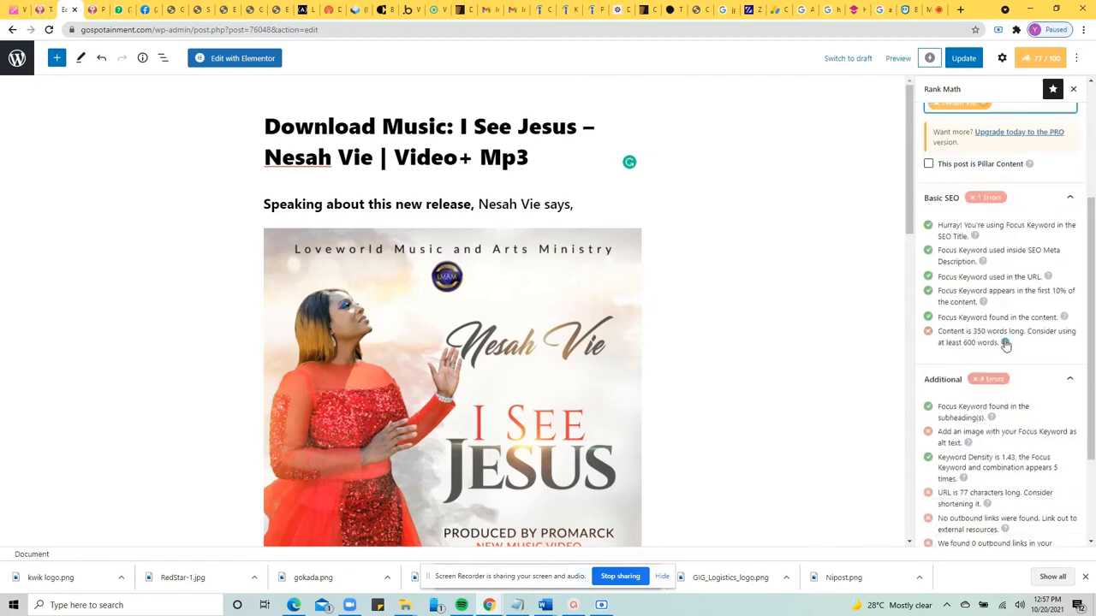
pyautogui.scroll(-1, 970, 458)
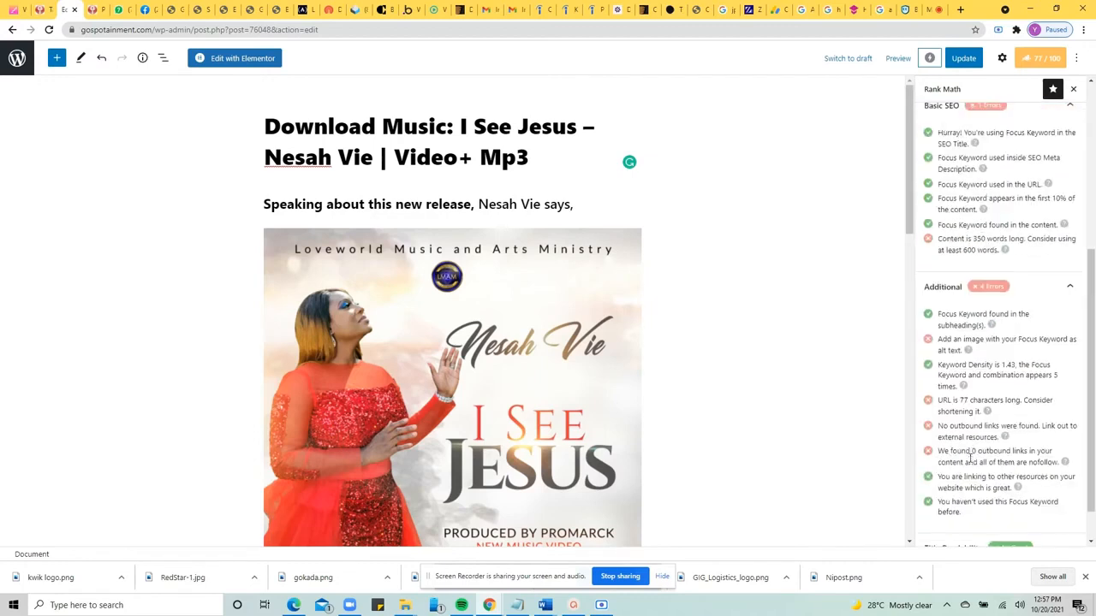
pyautogui.rightClick(973, 395)
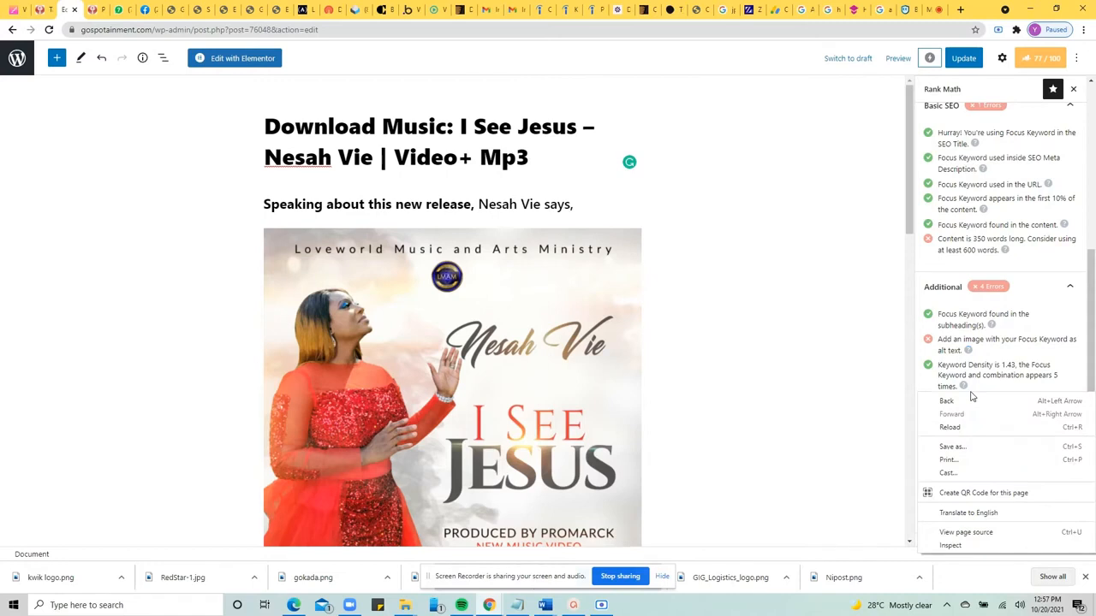
# - Return to the post settings and open the featured image in the media library to reach its attachment details
pyautogui.click(1002, 60)
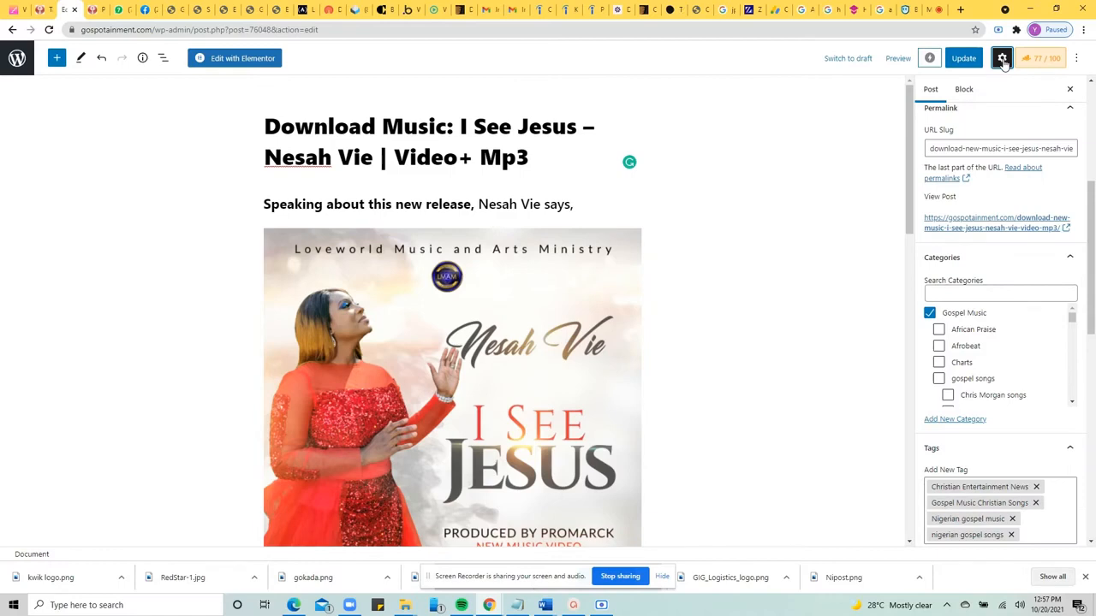
pyautogui.scroll(-5, 1034, 215)
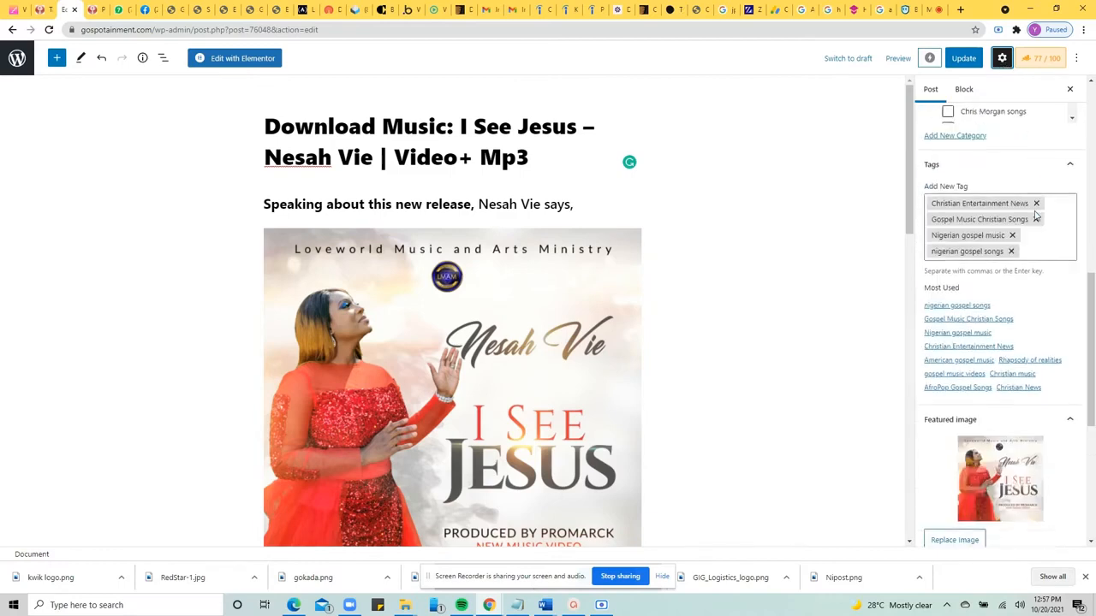
pyautogui.click(993, 291)
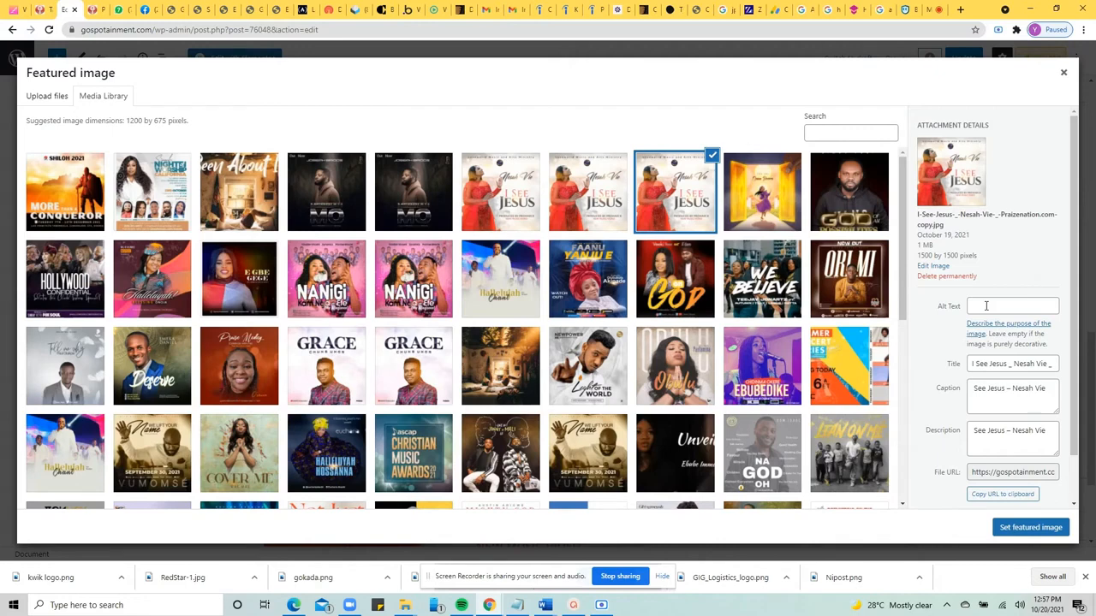
# - Read through the full text of the featured image's title in the attachment details
pyautogui.click(1023, 364)
pyautogui.press('Right')
pyautogui.press('Right')
pyautogui.press('Right')
pyautogui.press('Right')
pyautogui.press('Right')
pyautogui.press('Right')
pyautogui.press('Right')
pyautogui.press('Right')
pyautogui.press('Right')
pyautogui.press('Right')
pyautogui.press('Right')
pyautogui.press('Right')
pyautogui.press('Right')
pyautogui.press('Right')
pyautogui.press('Right')
pyautogui.press('Right')
pyautogui.press('Right')
pyautogui.press('Right')
pyautogui.press('Left')
pyautogui.press('Left')
pyautogui.press('Left')
pyautogui.press('Left')
pyautogui.press('Left')
pyautogui.press('Left')
pyautogui.press('Left')
pyautogui.press('Left')
pyautogui.press('Left')
pyautogui.press('Left')
pyautogui.press('Left')
pyautogui.press('Left')
pyautogui.press('Left')
pyautogui.press('Left')
pyautogui.press('Left')
pyautogui.press('Left')
pyautogui.press('Left')
pyautogui.press('Left')
pyautogui.press('Left')
pyautogui.press('Left')
pyautogui.press('Left')
pyautogui.press('Left')
pyautogui.press('Left')
pyautogui.tripleClick(1021, 364)
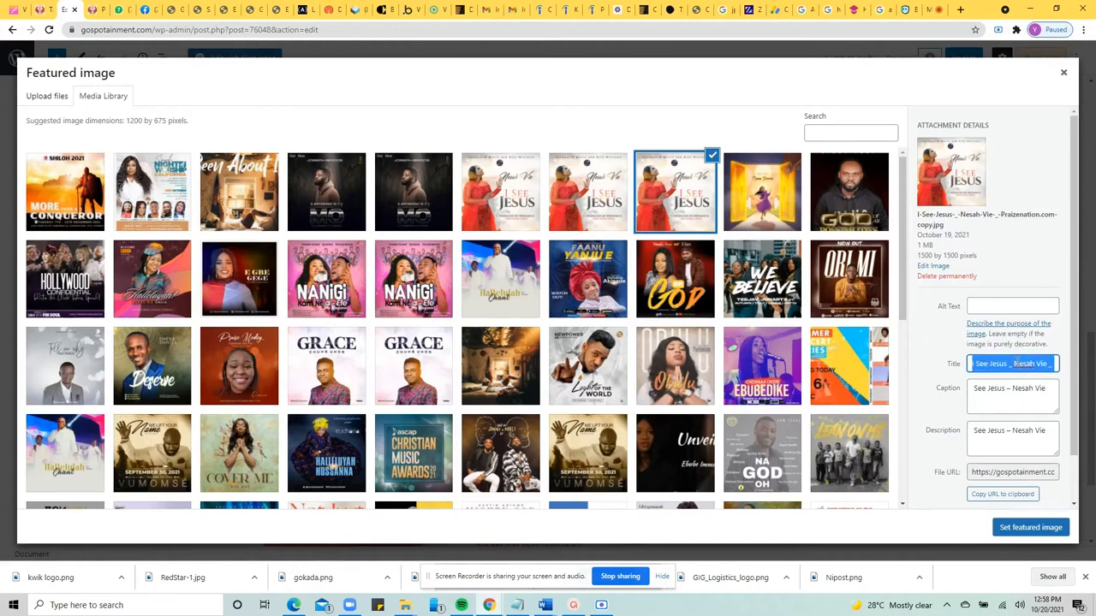
pyautogui.rightClick(1015, 368)
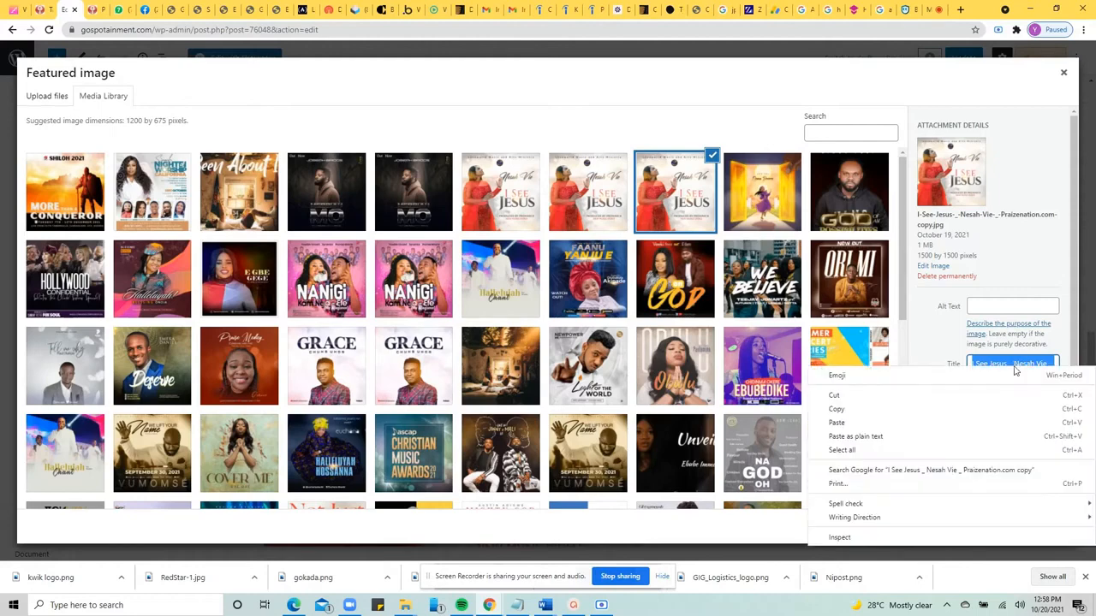
pyautogui.click(992, 409)
pyautogui.click(989, 307)
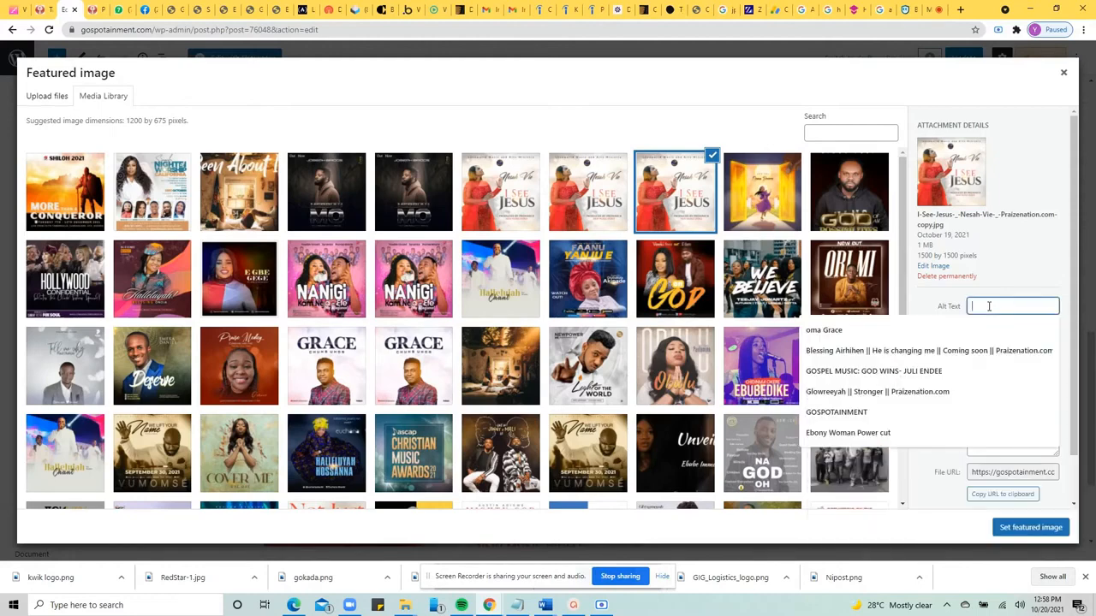
pyautogui.click(933, 266)
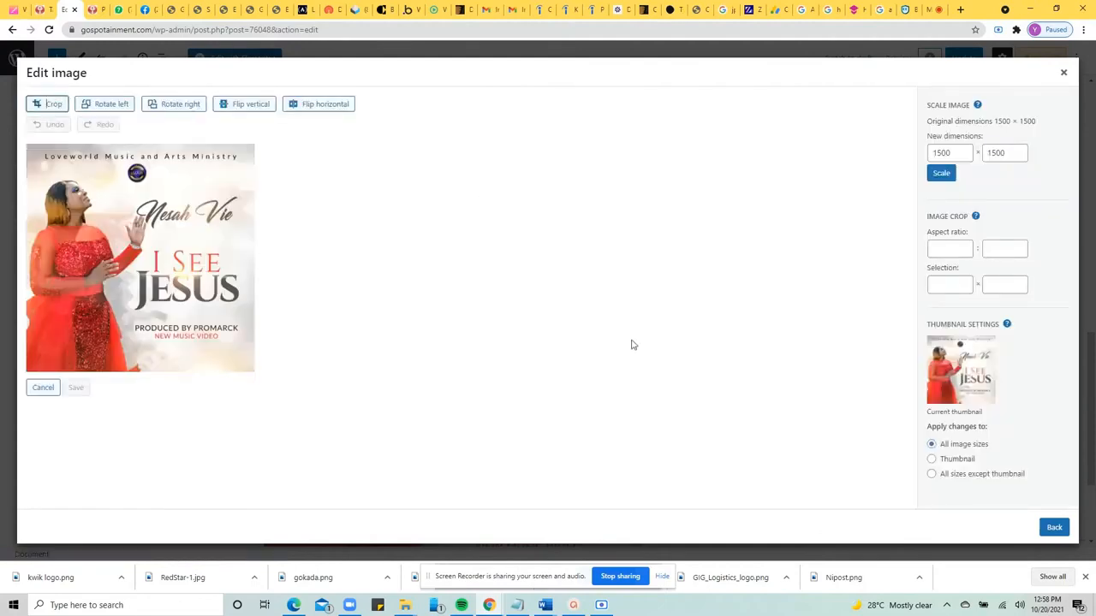
pyautogui.click(1054, 527)
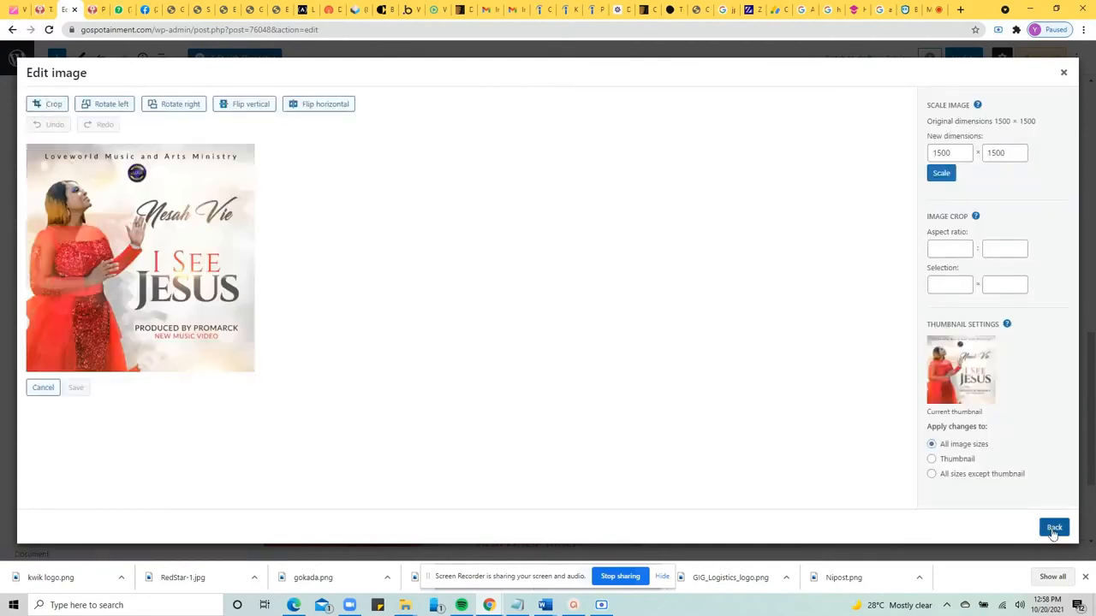
# - Replace the featured image's title with "Nesah Vie - I See Jesus" and enter the same text as its alt text
pyautogui.click(1005, 364)
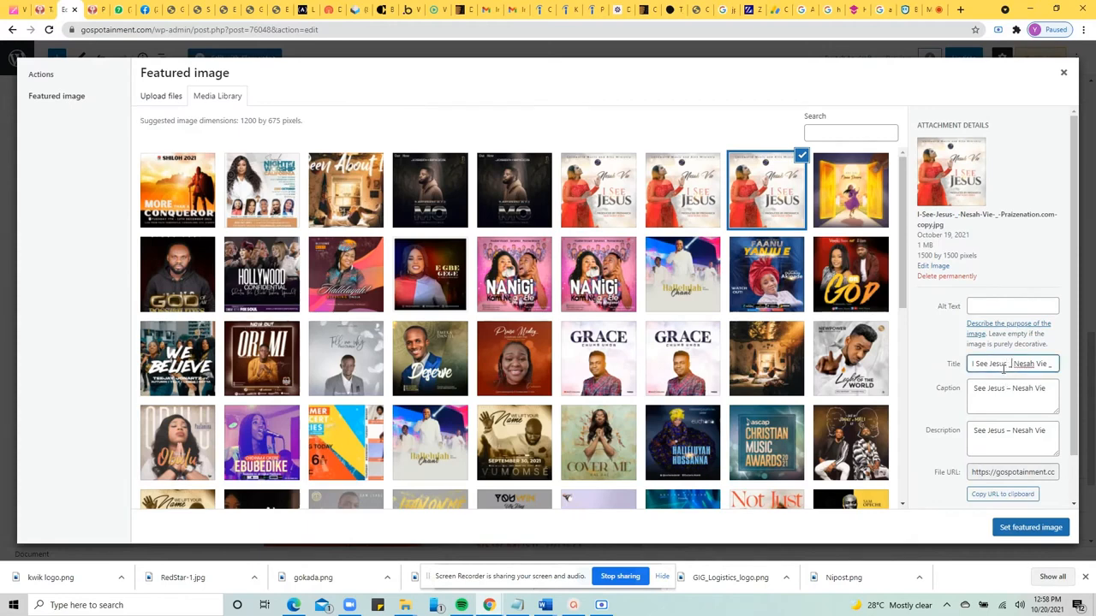
pyautogui.press('BackSpace')
pyautogui.press('BackSpace')
pyautogui.press('BackSpace')
pyautogui.press('BackSpace')
pyautogui.press('BackSpace')
pyautogui.press('BackSpace')
pyautogui.press('BackSpace')
pyautogui.press('BackSpace')
pyautogui.press('BackSpace')
pyautogui.press('BackSpace')
pyautogui.press('BackSpace')
pyautogui.press('BackSpace')
pyautogui.press('BackSpace')
pyautogui.press('BackSpace')
pyautogui.press('Delete')
pyautogui.press('Delete')
pyautogui.press('Delete')
pyautogui.press('Delete')
pyautogui.press('Delete')
pyautogui.press('Delete')
pyautogui.press('Delete')
pyautogui.press('Delete')
pyautogui.press('Delete')
pyautogui.write('Nesah Vie')
pyautogui.press('BackSpace')
pyautogui.press('BackSpace')
pyautogui.press('BackSpace')
pyautogui.write('- I See Jesus')
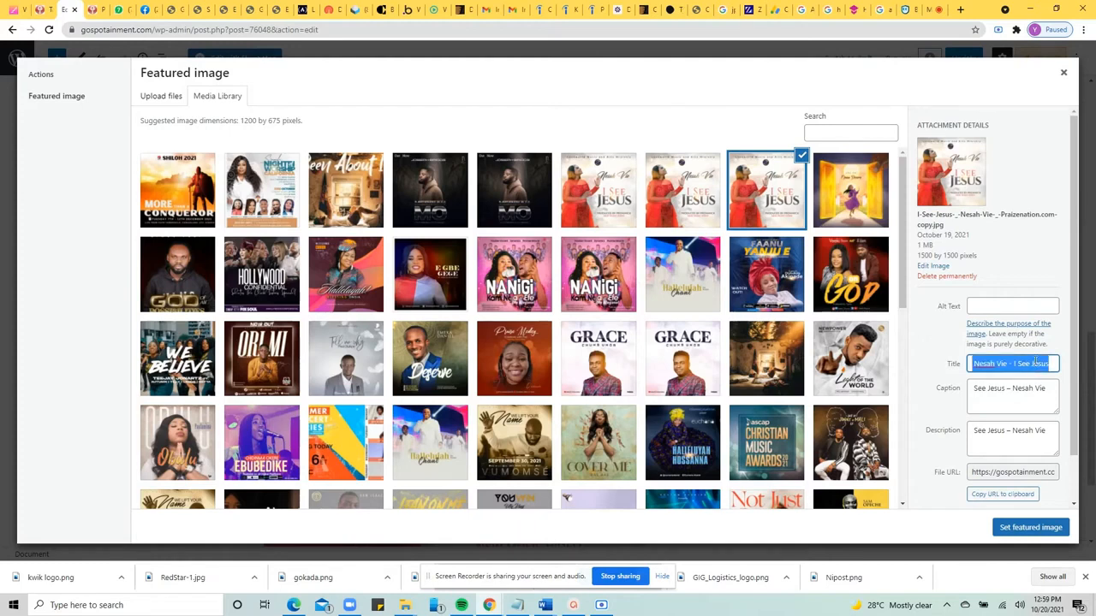
pyautogui.click(1017, 306)
pyautogui.write('Nesah Vie - I See Jesus')
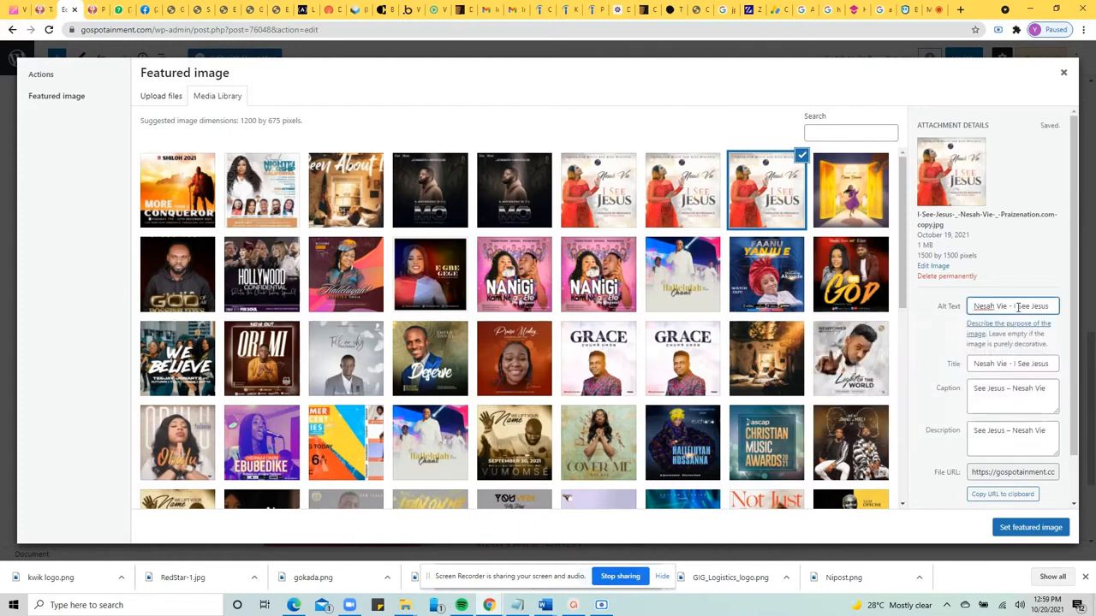
# - Clear the description and the caption of the featured image in its attachment details
pyautogui.click(1048, 435)
pyautogui.press('BackSpace')
pyautogui.press('BackSpace')
pyautogui.press('BackSpace')
pyautogui.press('BackSpace')
pyautogui.press('BackSpace')
pyautogui.press('BackSpace')
pyautogui.press('BackSpace')
pyautogui.press('BackSpace')
pyautogui.press('BackSpace')
pyautogui.press('BackSpace')
pyautogui.press('BackSpace')
pyautogui.press('BackSpace')
pyautogui.press('BackSpace')
pyautogui.press('BackSpace')
pyautogui.press('BackSpace')
pyautogui.press('BackSpace')
pyautogui.press('BackSpace')
pyautogui.press('BackSpace')
pyautogui.press('BackSpace')
pyautogui.press('BackSpace')
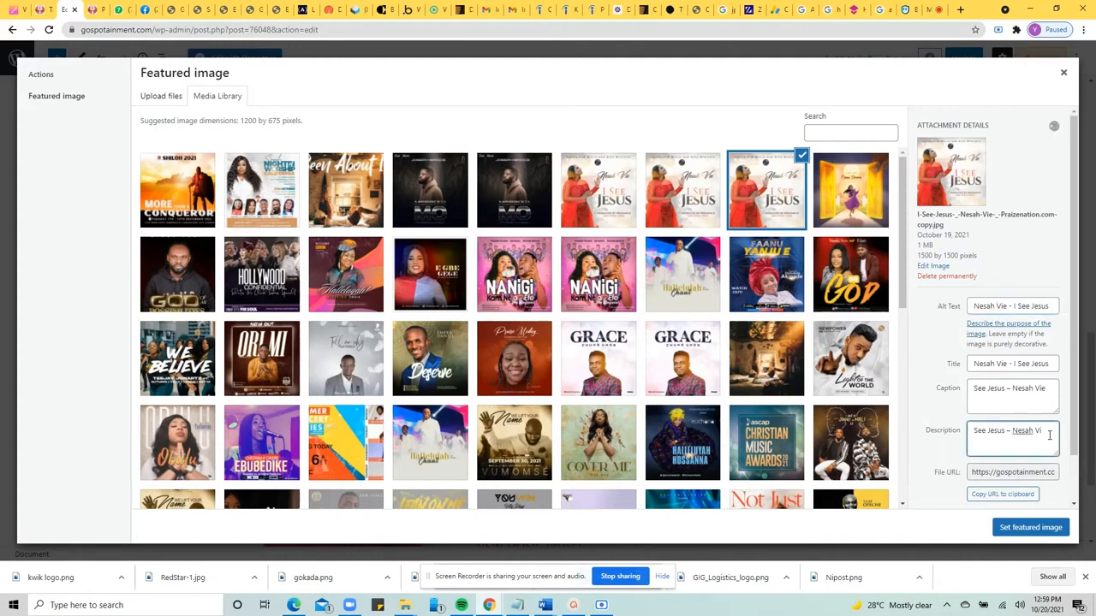
pyautogui.click(1047, 390)
pyautogui.press('BackSpace')
pyautogui.press('BackSpace')
pyautogui.press('BackSpace')
pyautogui.press('BackSpace')
pyautogui.press('BackSpace')
pyautogui.press('BackSpace')
pyautogui.press('BackSpace')
pyautogui.press('BackSpace')
pyautogui.press('BackSpace')
pyautogui.press('BackSpace')
pyautogui.press('BackSpace')
pyautogui.press('BackSpace')
pyautogui.press('BackSpace')
pyautogui.press('BackSpace')
pyautogui.press('BackSpace')
pyautogui.press('BackSpace')
pyautogui.press('BackSpace')
pyautogui.press('BackSpace')
pyautogui.press('BackSpace')
pyautogui.press('BackSpace')
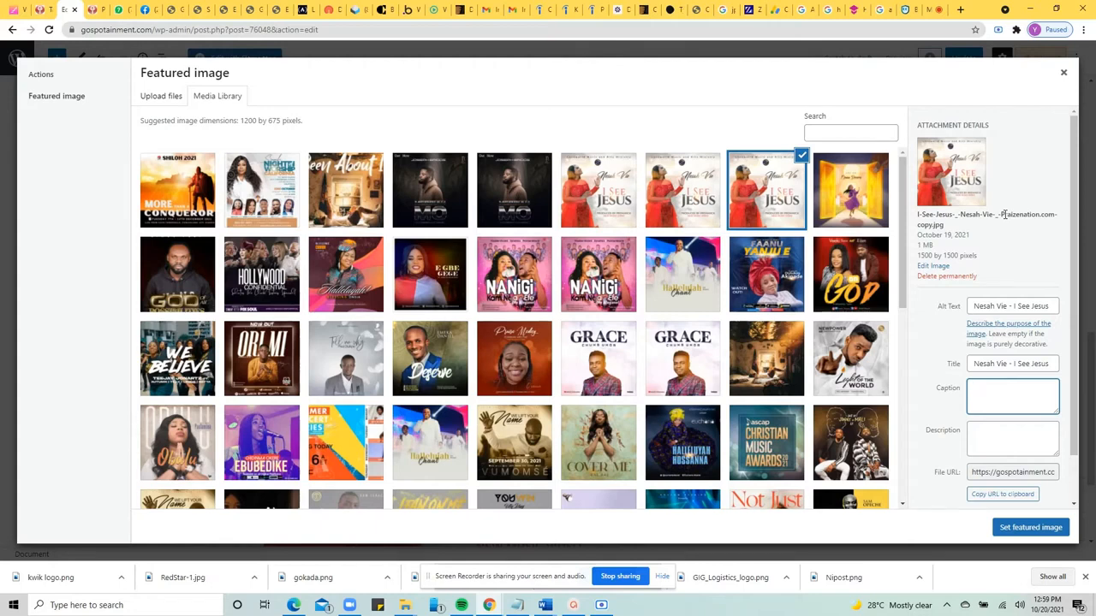
# - Permanently delete the two duplicate copies of the "I See Jesus" cover, copy-1.jpg and copy-2.jpg, from the media library
pyautogui.click(685, 199)
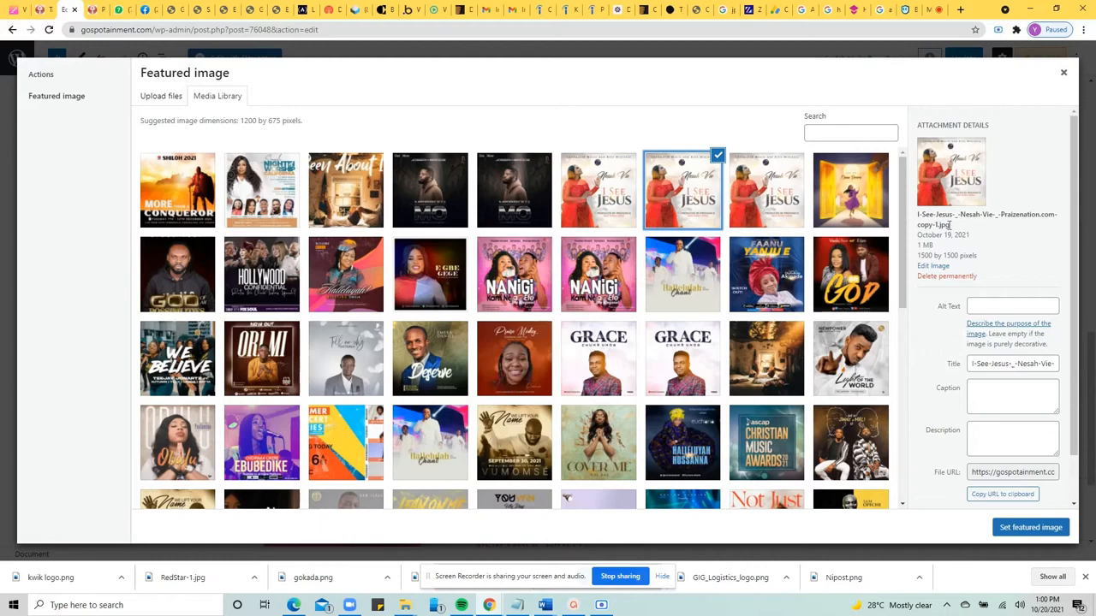
pyautogui.click(948, 278)
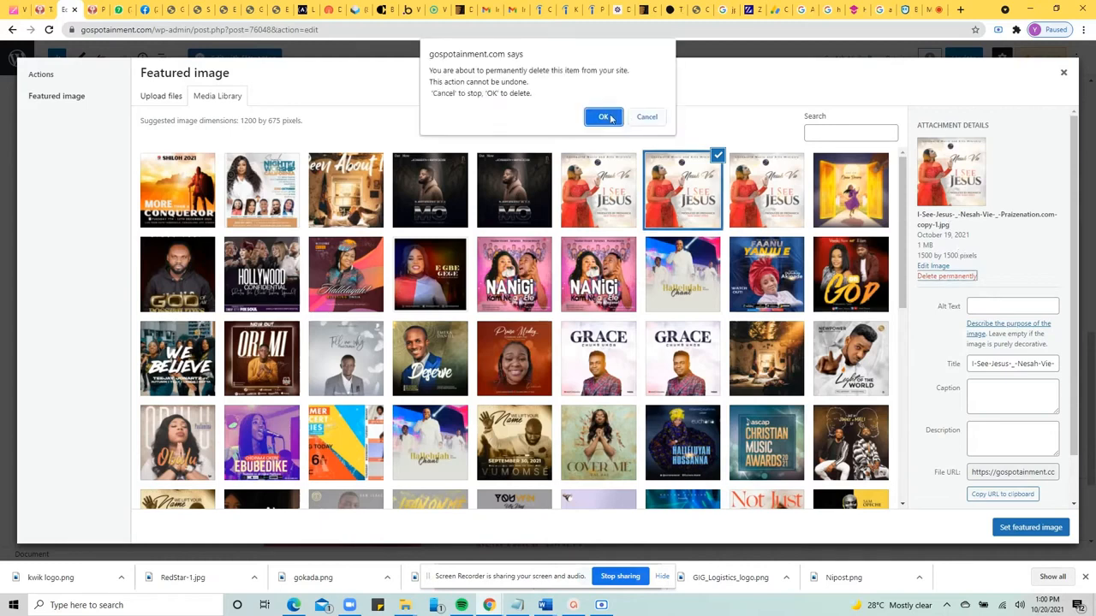
pyautogui.click(603, 118)
pyautogui.click(599, 184)
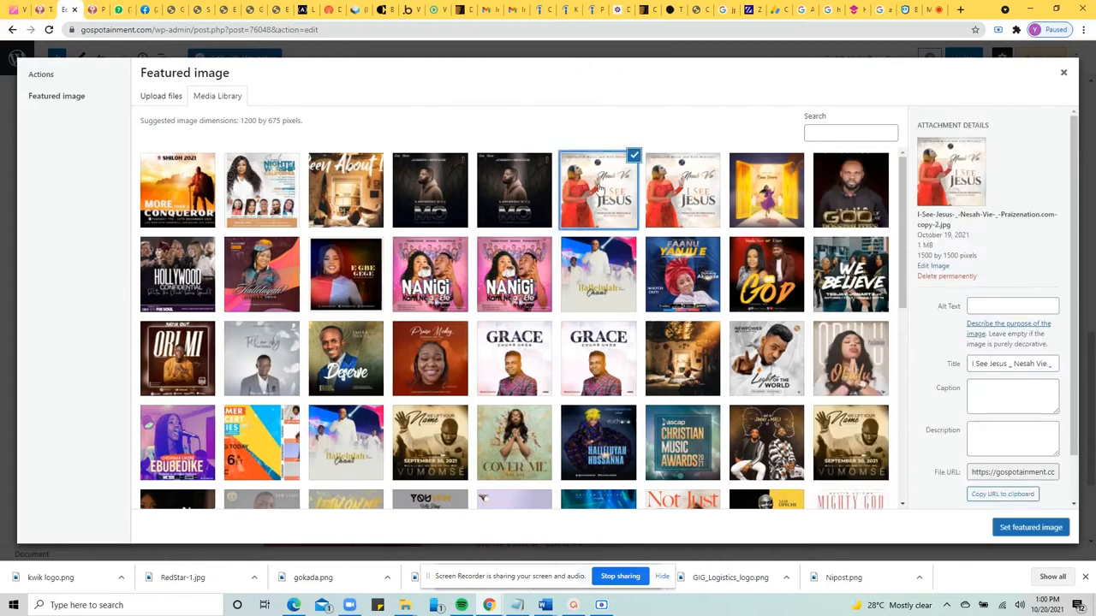
pyautogui.click(946, 275)
pyautogui.click(603, 116)
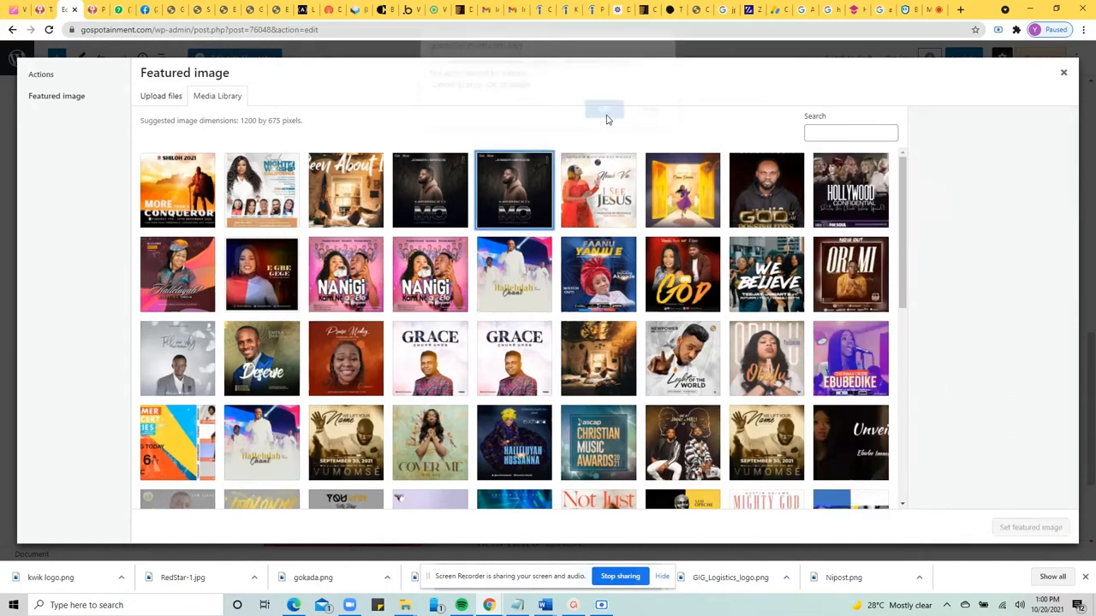
# - Check the attachment details of the remaining "I See Jesus" cover and of the two similar "Grace" covers
pyautogui.click(589, 193)
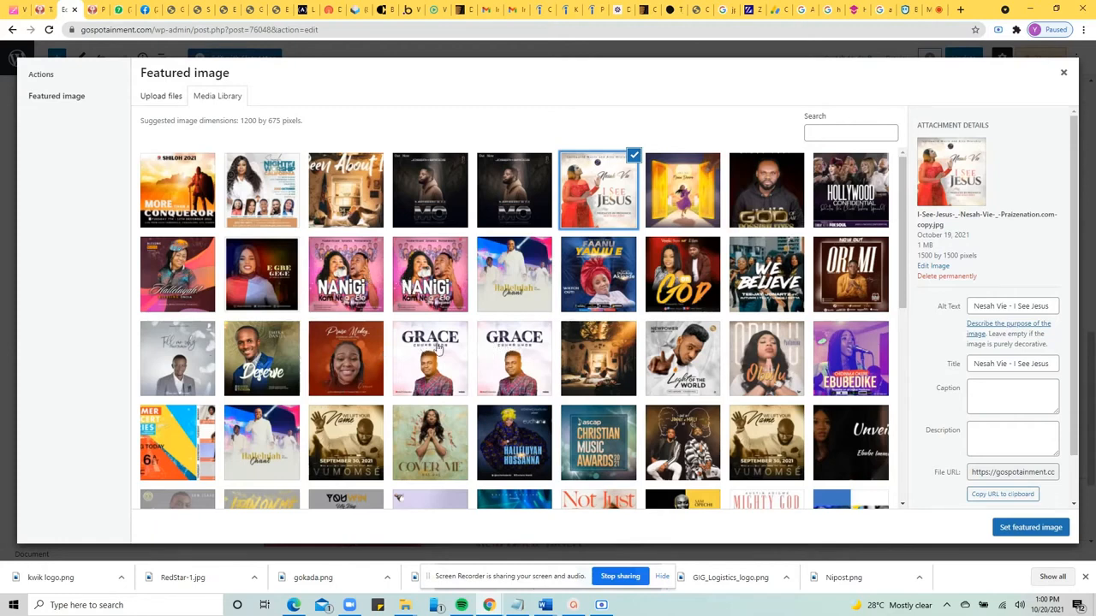
pyautogui.click(516, 357)
pyautogui.click(436, 359)
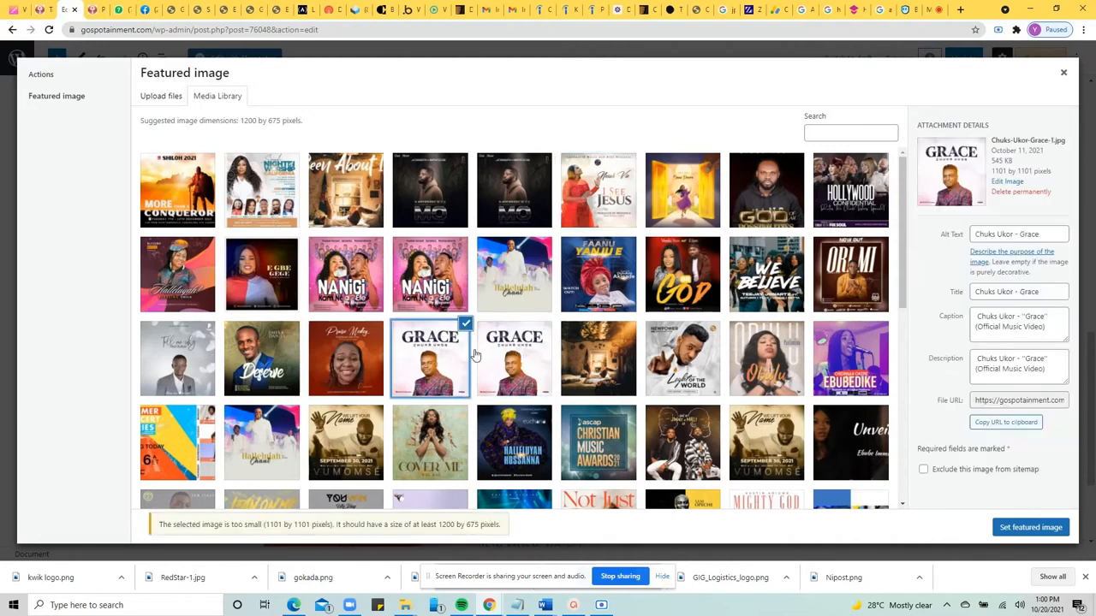
pyautogui.click(493, 355)
pyautogui.click(484, 357)
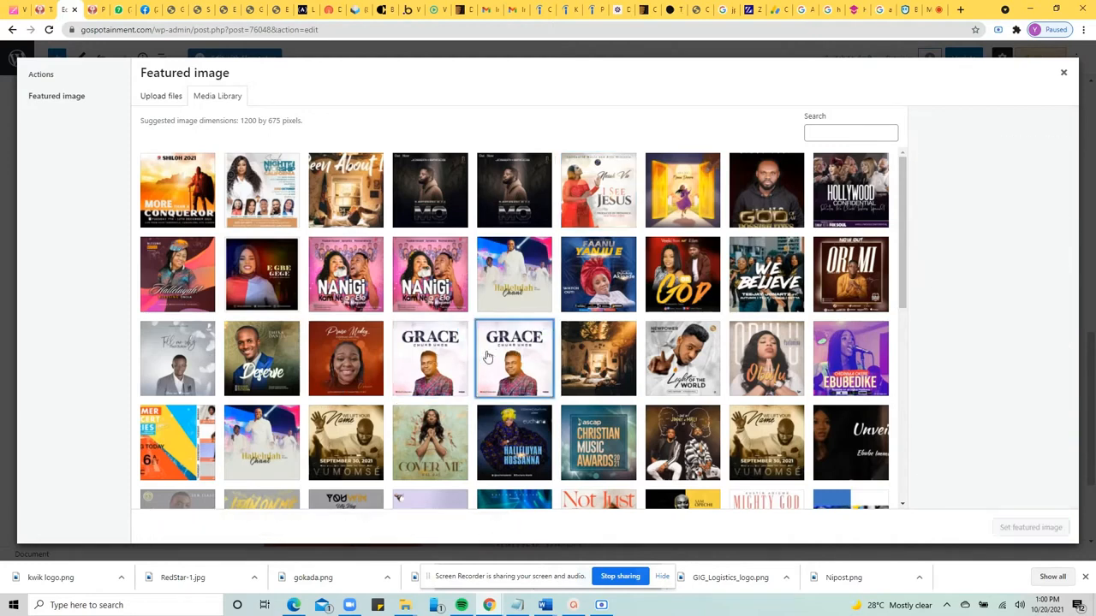
# - Set the remaining "I See Jesus" cover as the post's featured image
pyautogui.click(610, 202)
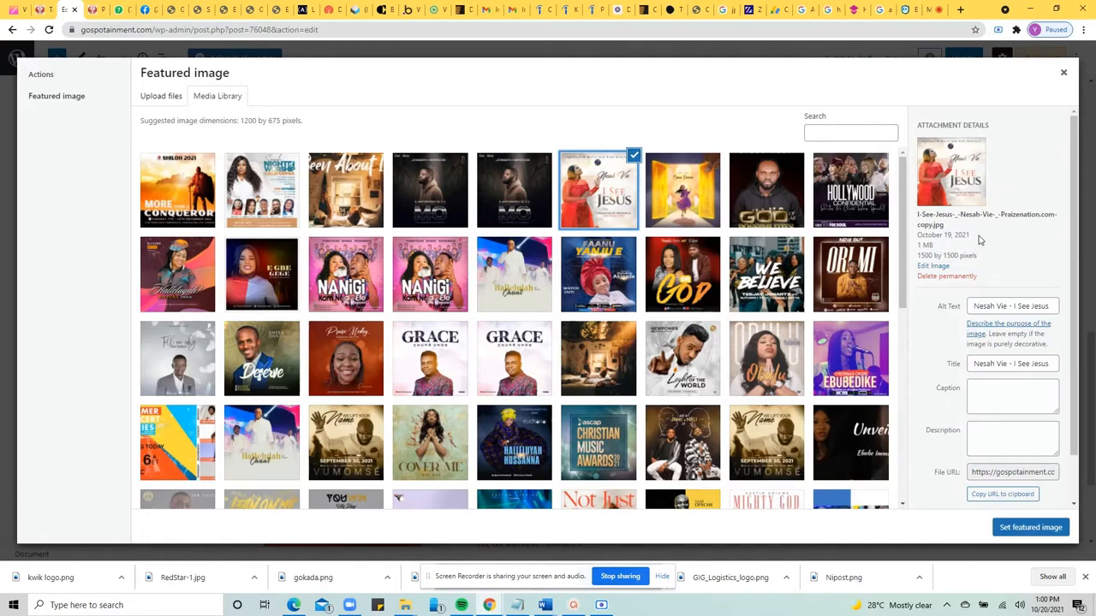
pyautogui.click(1023, 529)
pyautogui.click(819, 397)
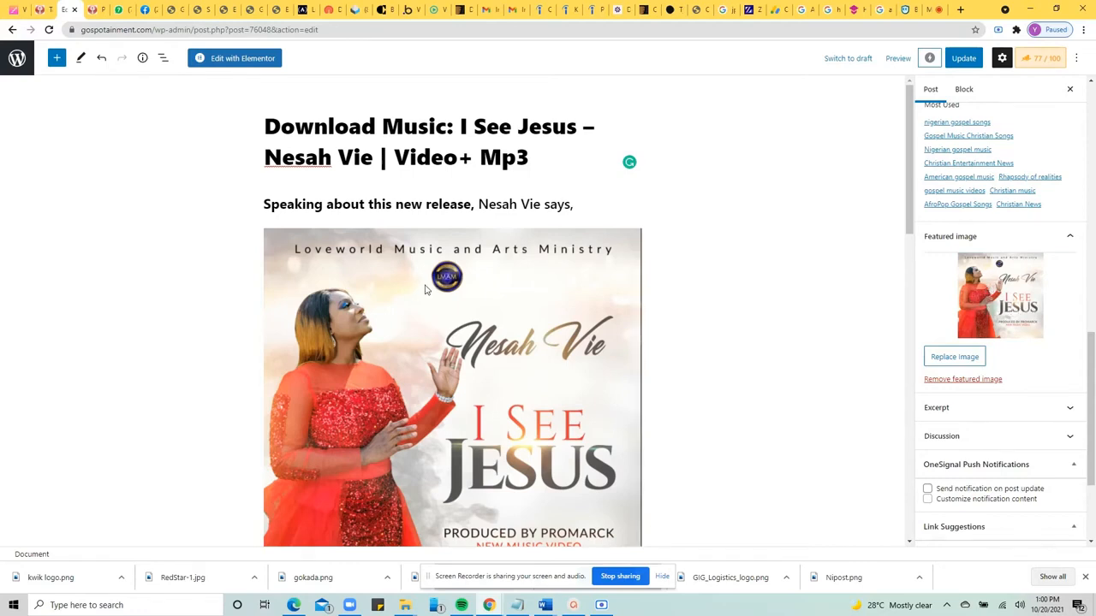
# - Remove the "I See Jesus" cover image block placed under the first heading of the post body
pyautogui.click(448, 332)
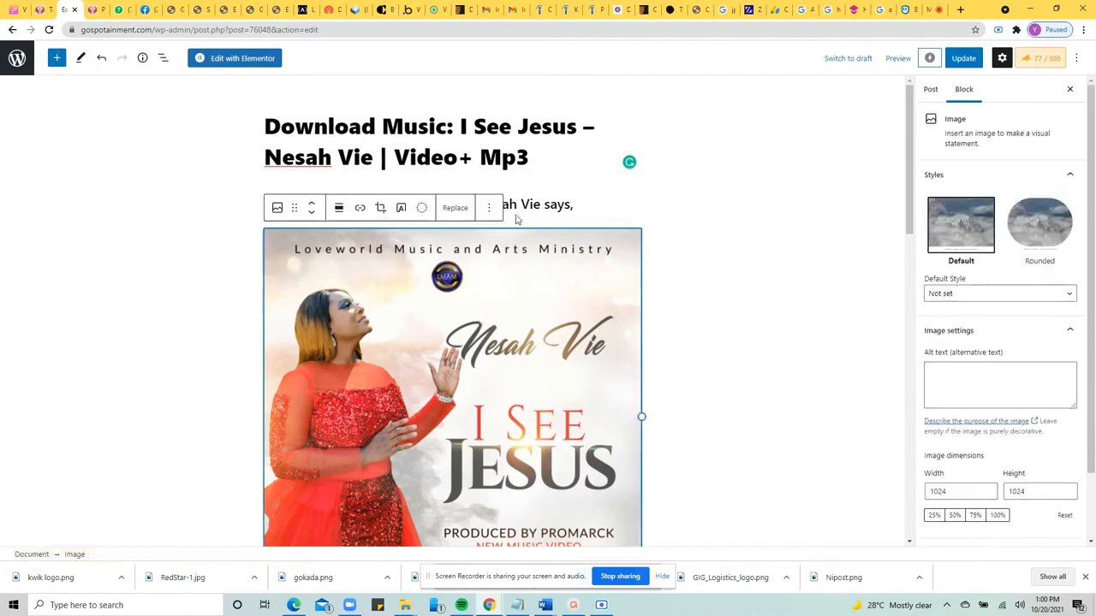
pyautogui.click(489, 208)
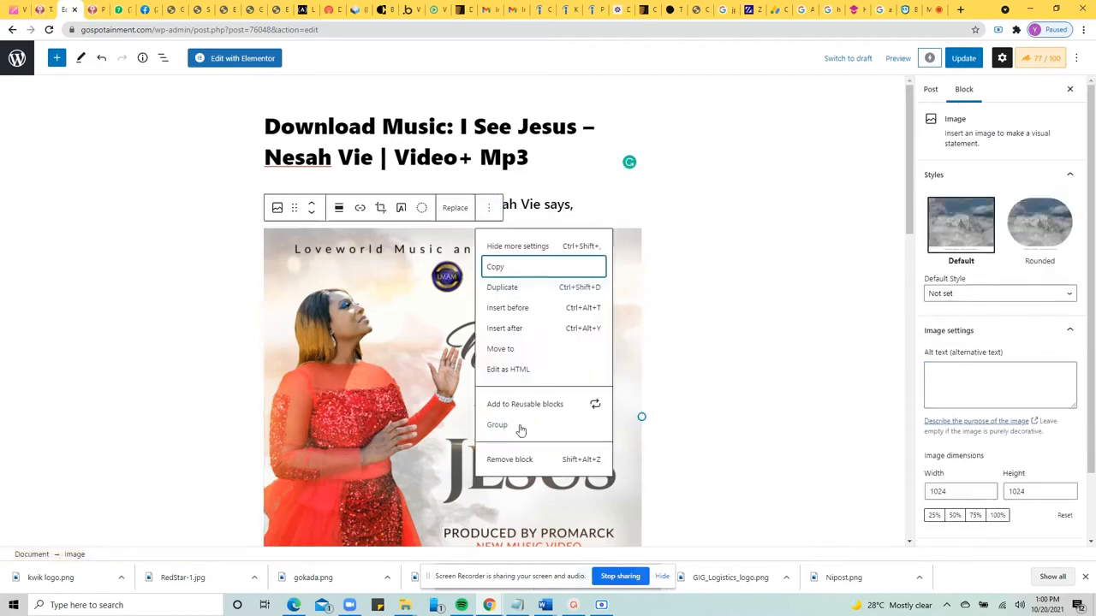
pyautogui.click(520, 460)
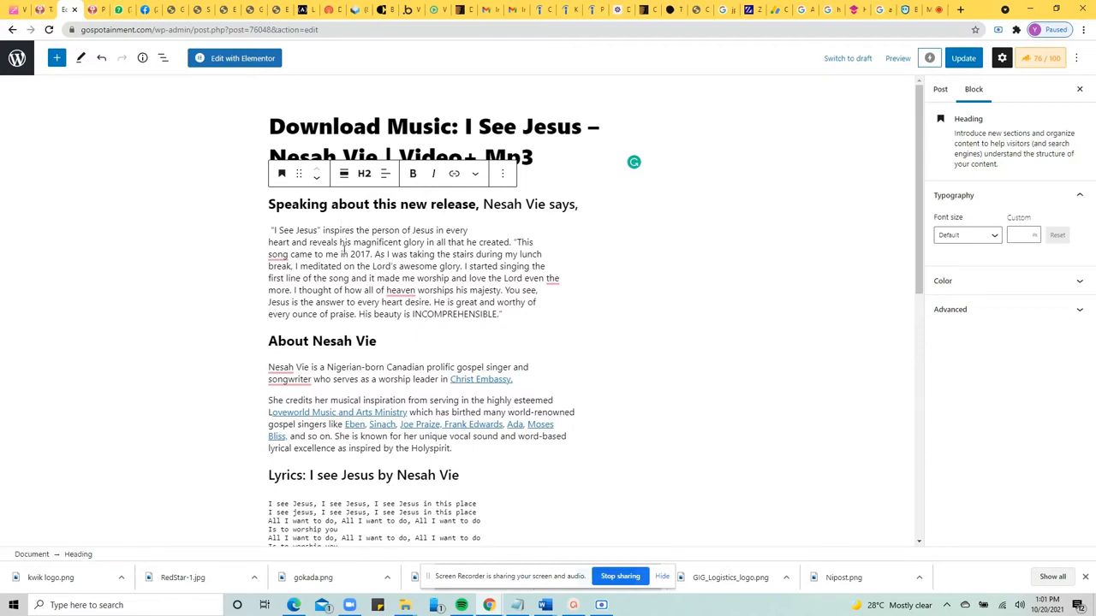
# - Remove the hard line breaks inside the quote paragraph under the first heading so its text runs continuously
pyautogui.click(475, 232)
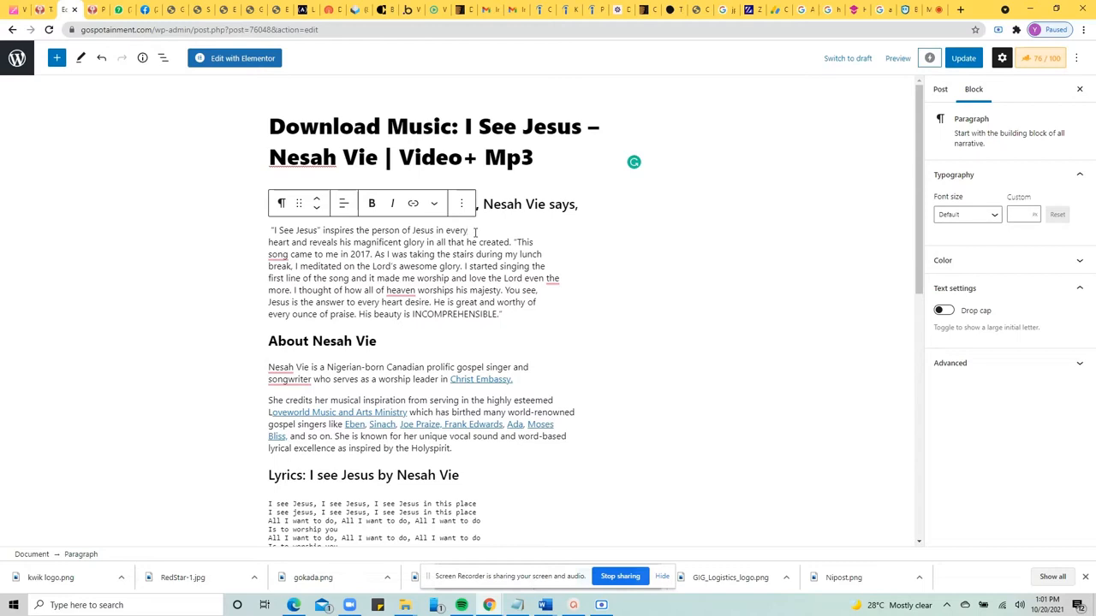
pyautogui.press('Delete')
pyautogui.press('Delete')
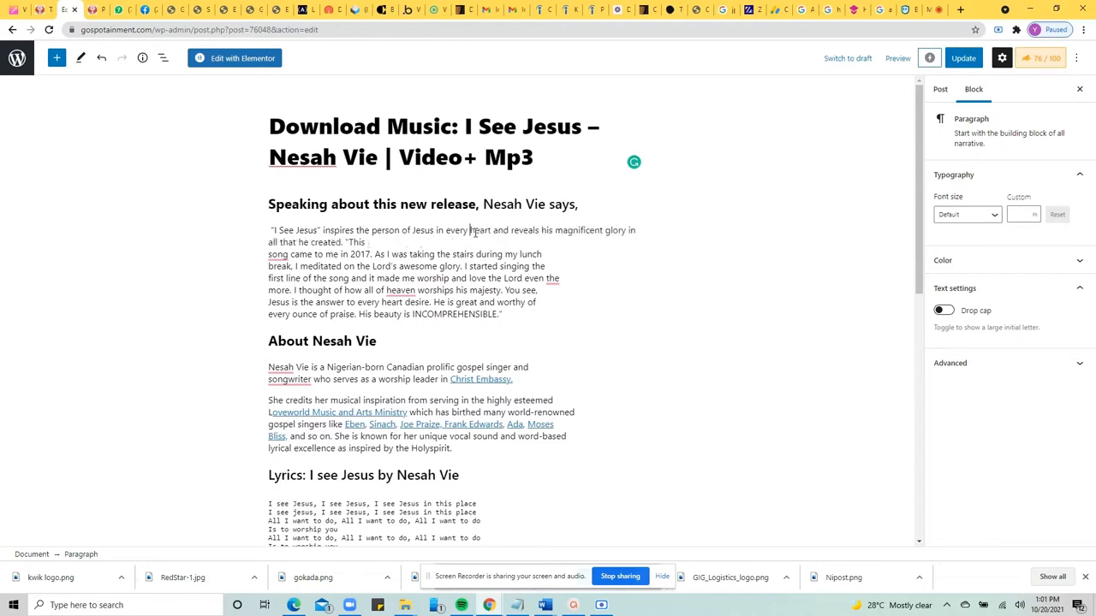
pyautogui.press('Delete')
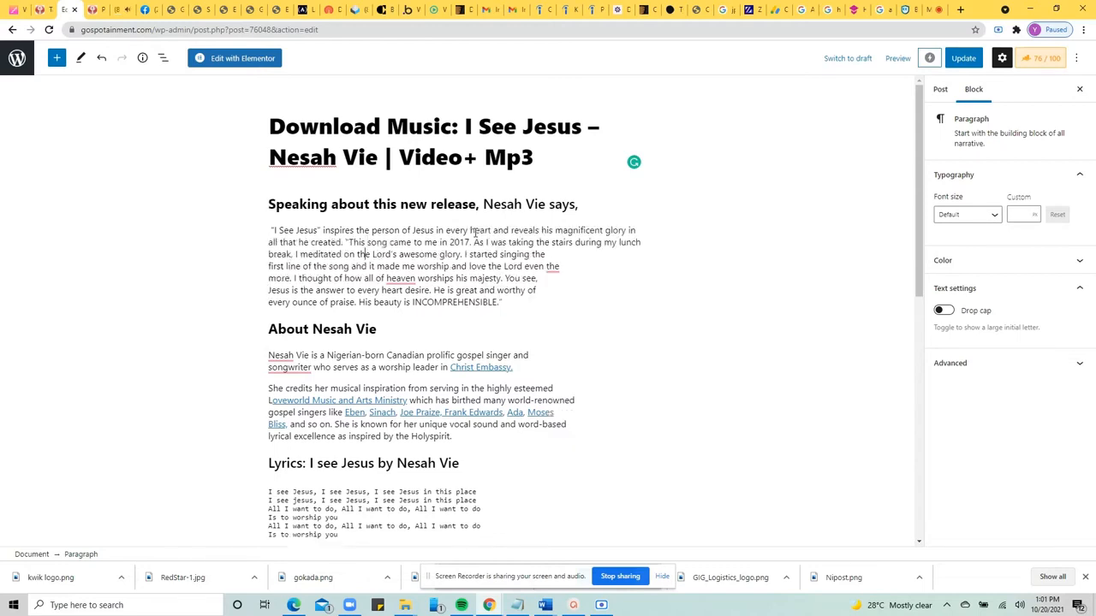
pyautogui.press('Left')
pyautogui.press('Left')
pyautogui.press('Left')
pyautogui.press('Left')
pyautogui.press('Left')
pyautogui.press('Left')
pyautogui.press('Left')
pyautogui.press('Left')
pyautogui.press('Left')
pyautogui.press('Left')
pyautogui.press('Left')
pyautogui.press('Left')
pyautogui.press('Down')
pyautogui.press('Left')
pyautogui.press('Left')
pyautogui.press('Left')
pyautogui.press('Left')
pyautogui.press('Left')
pyautogui.press('Left')
pyautogui.press('Left')
pyautogui.press('Left')
pyautogui.press('Left')
pyautogui.press('Left')
pyautogui.press('Left')
pyautogui.press('Left')
pyautogui.press('Left')
pyautogui.press('Left')
pyautogui.press('BackSpace')
pyautogui.press('Right')
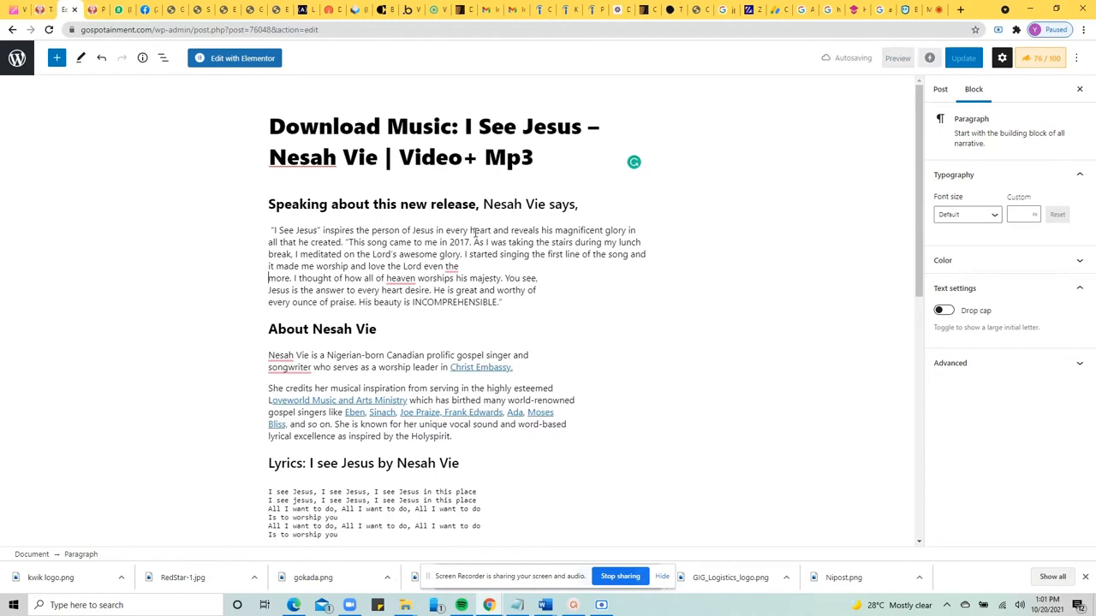
pyautogui.press('BackSpace')
pyautogui.press('Down')
pyautogui.press('Right')
pyautogui.press('BackSpace')
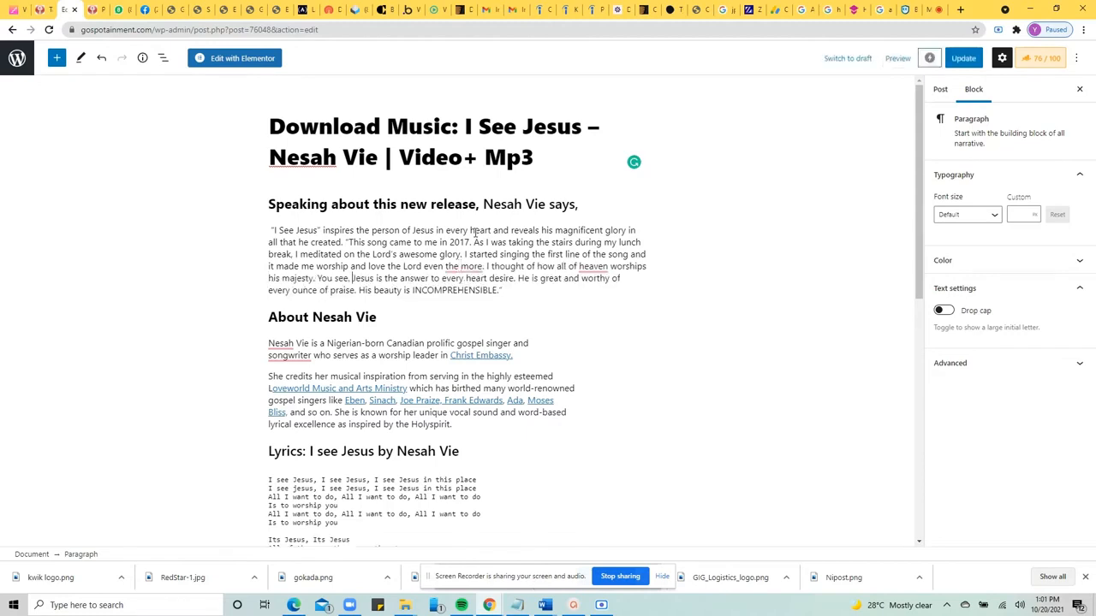
pyautogui.press('Down')
pyautogui.press('Left')
pyautogui.press('Left')
pyautogui.press('Left')
pyautogui.press('Left')
pyautogui.press('Left')
pyautogui.press('Left')
pyautogui.press('Left')
pyautogui.press('Left')
pyautogui.press('Left')
pyautogui.press('Left')
pyautogui.press('BackSpace')
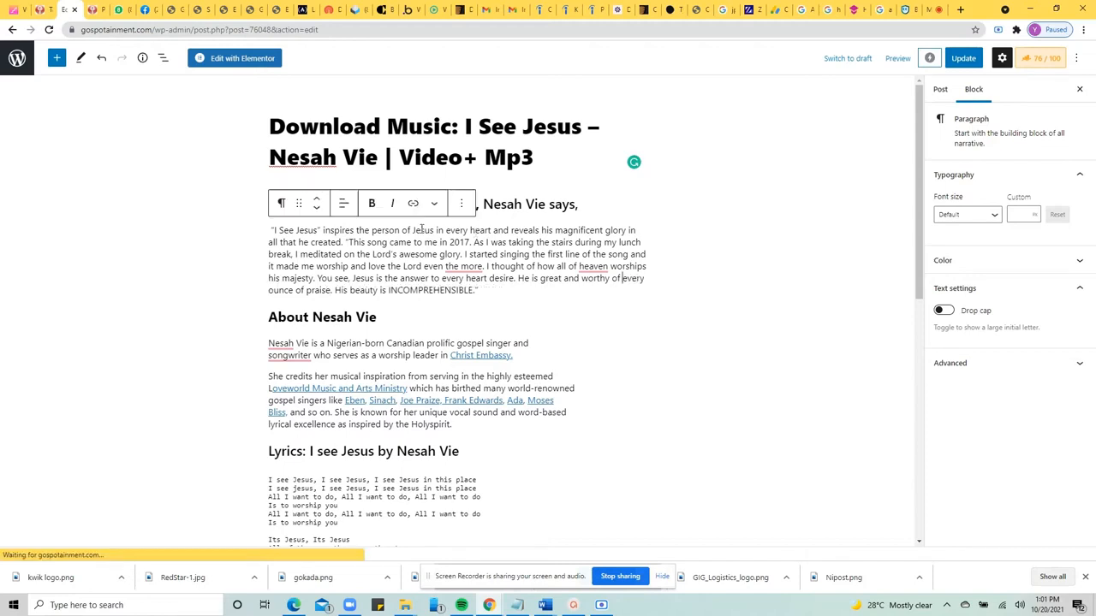
# - Accept the grammar suggestions in the quote paragraph that drop "the" before "more" and add "the" before "heaven"
pyautogui.moveTo(462, 268)
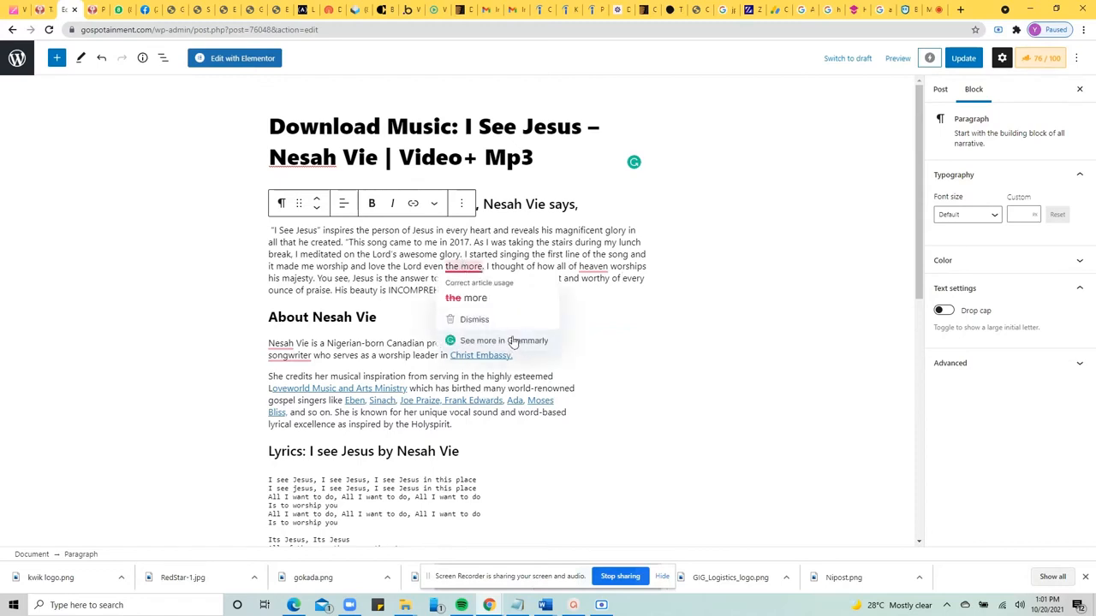
pyautogui.click(472, 298)
pyautogui.moveTo(578, 267)
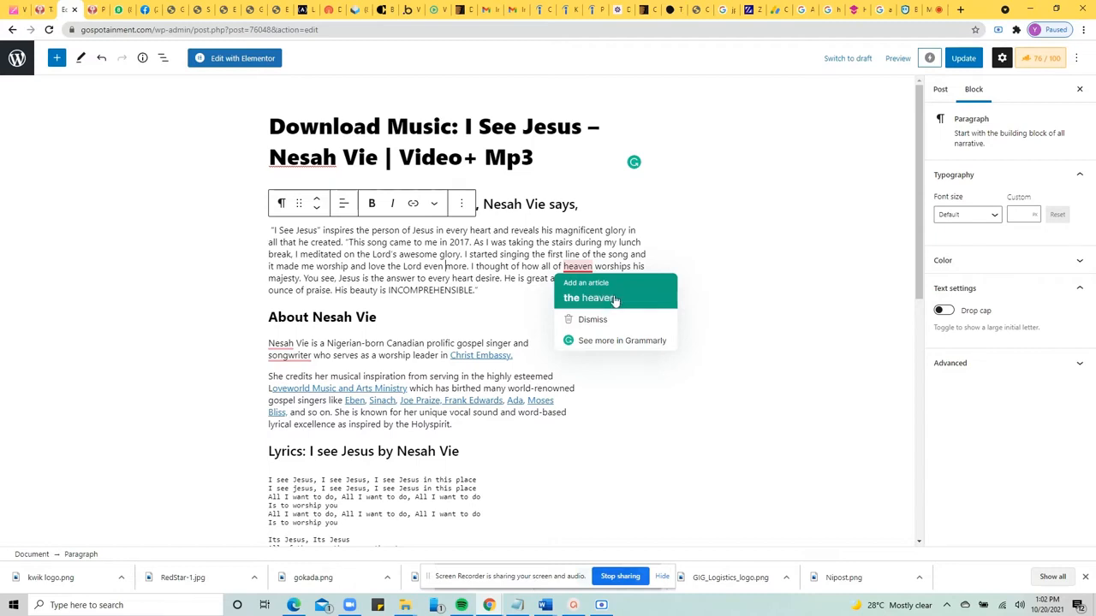
pyautogui.click(614, 296)
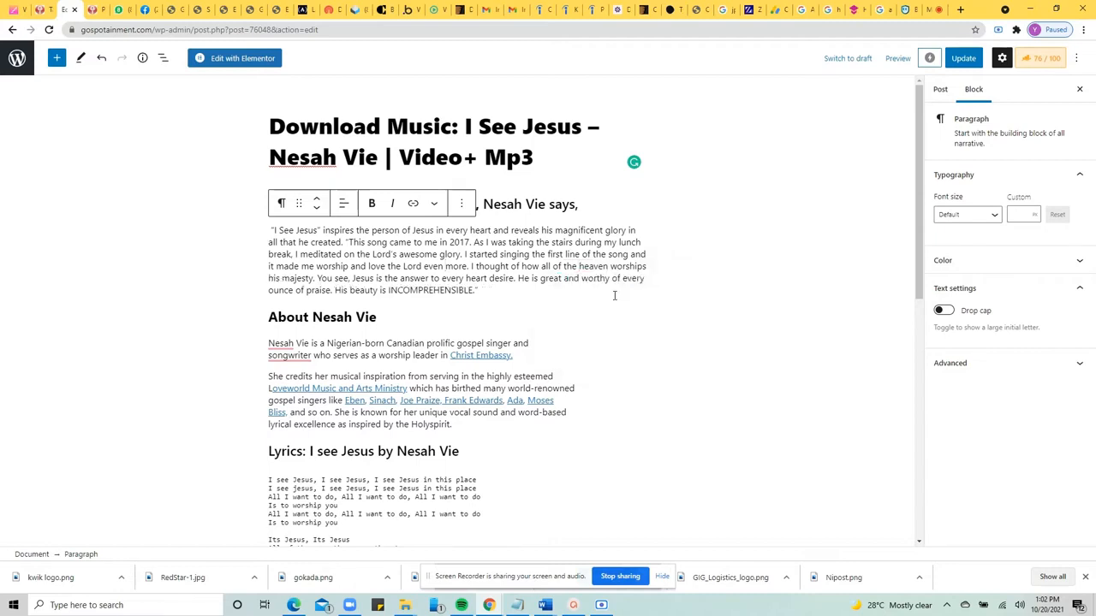
# - Try the suggested plural "heavens" in the quote paragraph and change the verb "worships" to "worship"
pyautogui.press('Right')
pyautogui.press('Right')
pyautogui.press('Right')
pyautogui.press('Right')
pyautogui.press('Right')
pyautogui.press('Right')
pyautogui.press('Right')
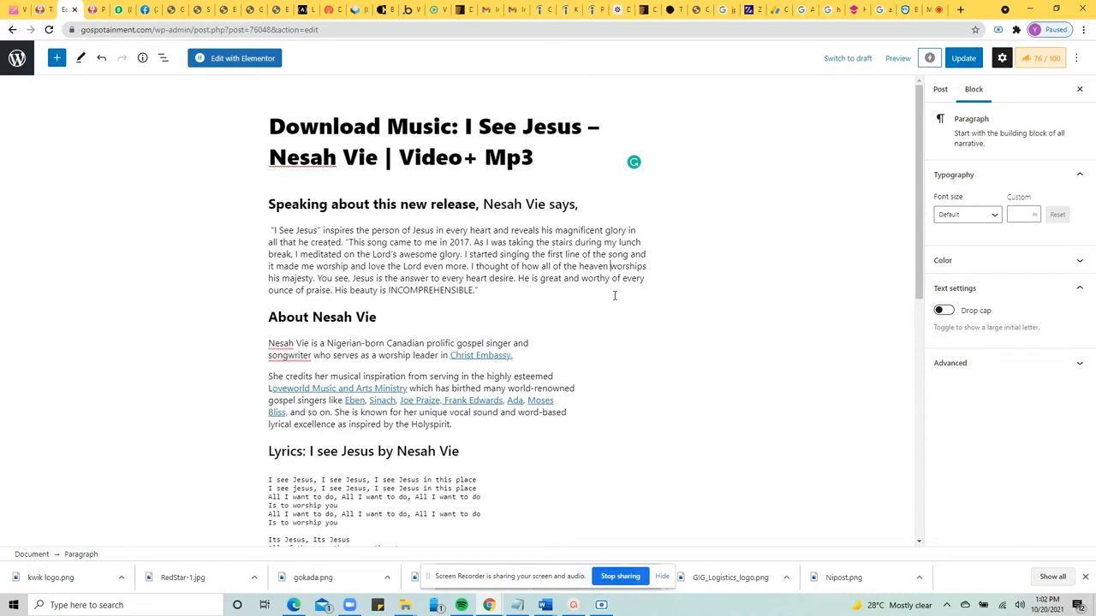
pyautogui.press('Right')
pyautogui.press('Right')
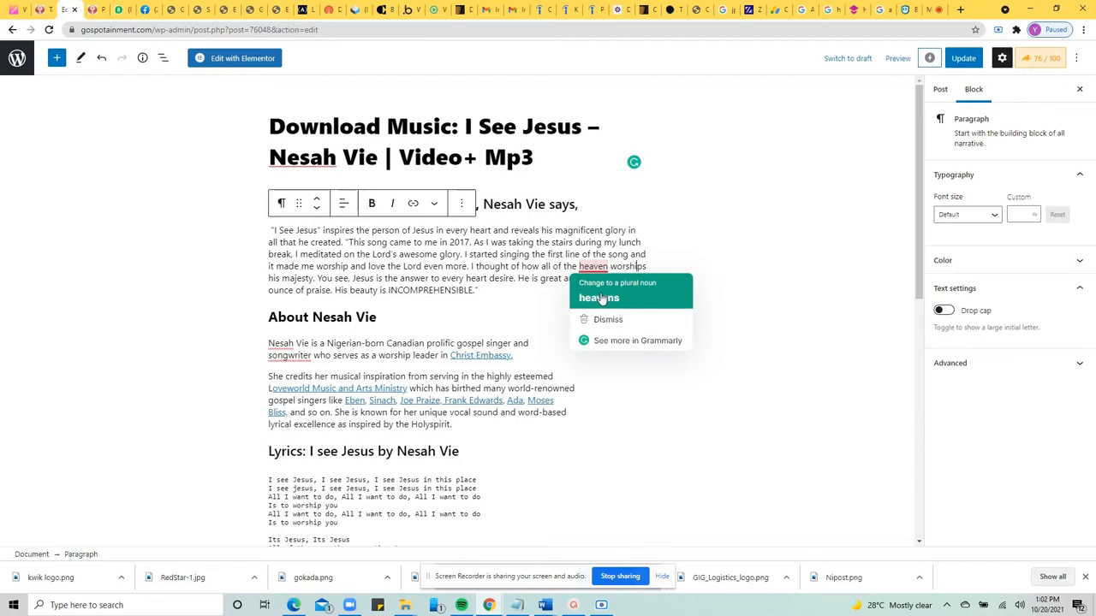
pyautogui.click(601, 297)
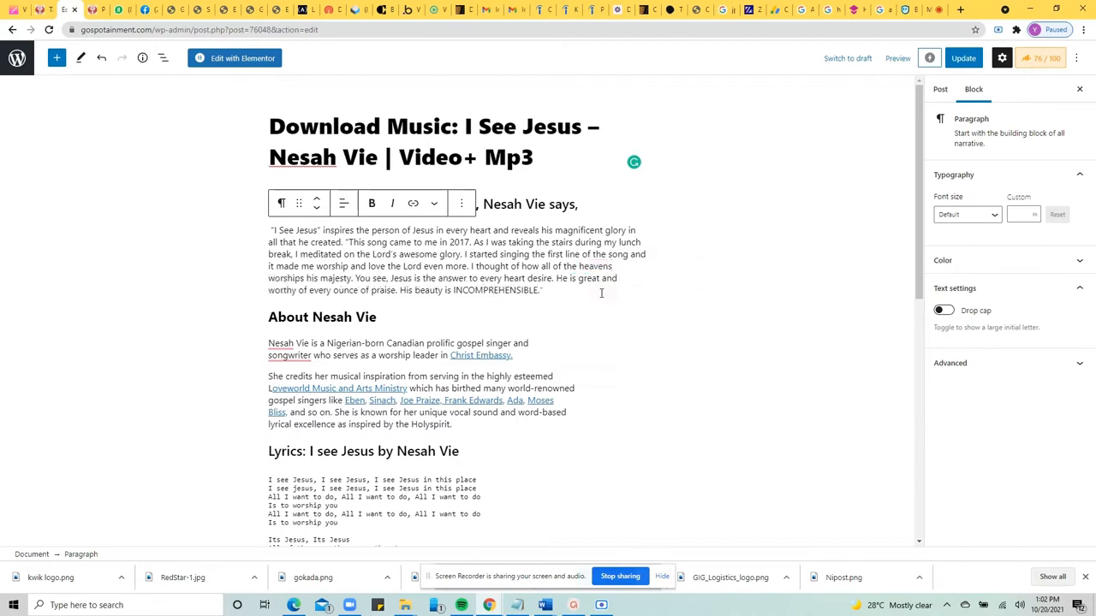
pyautogui.press('BackSpace')
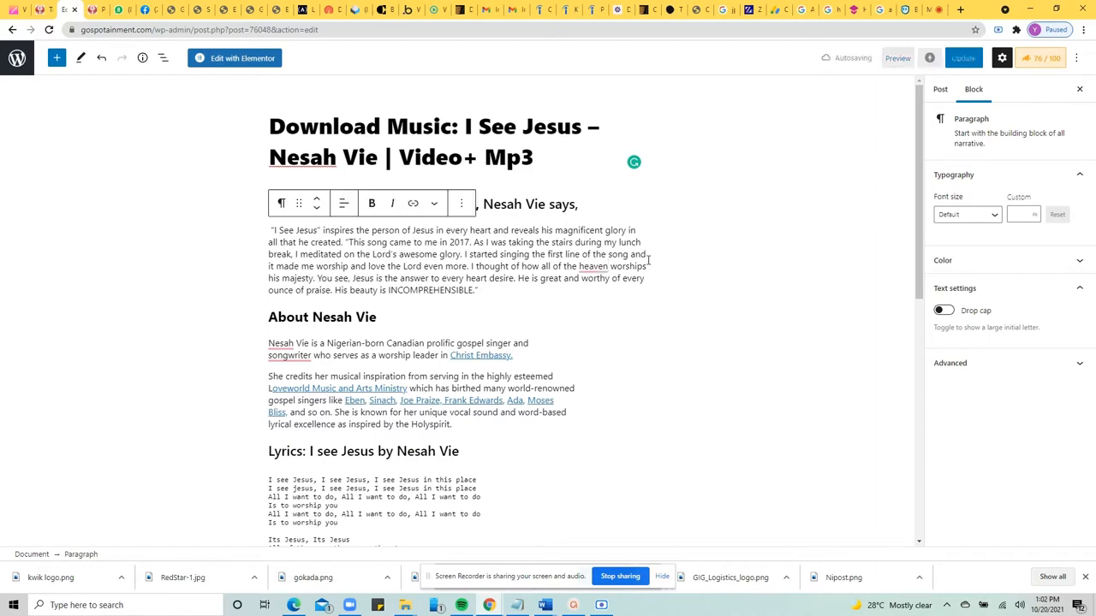
pyautogui.press('BackSpace')
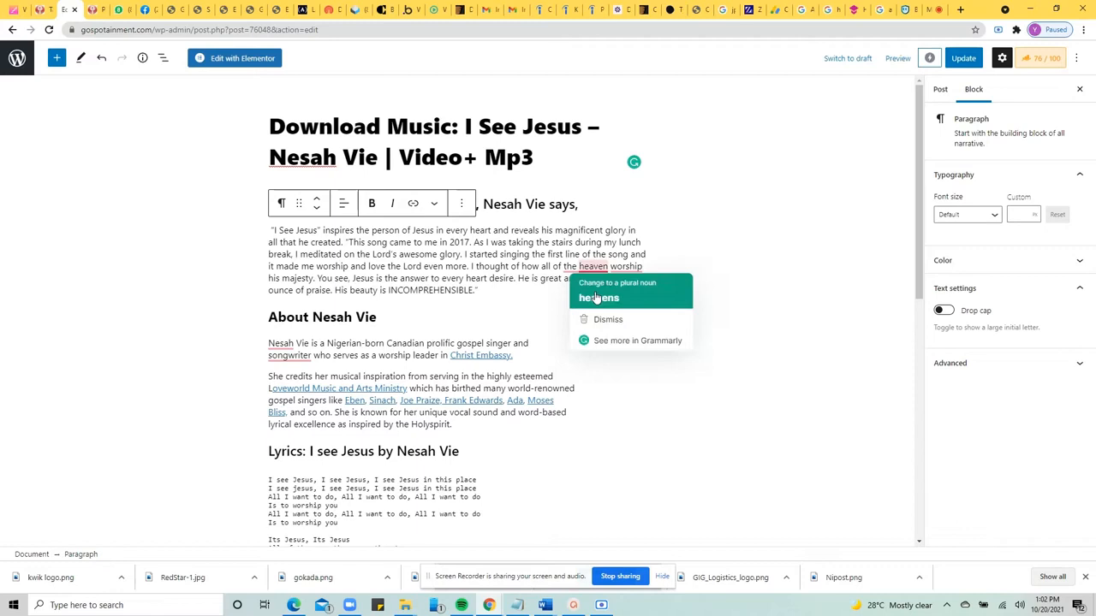
# - Delete "the" before "heaven" and review the grammar suggestions for "heaven" and "worship"
pyautogui.click(579, 266)
pyautogui.press('BackSpace')
pyautogui.press('BackSpace')
pyautogui.press('BackSpace')
pyautogui.press('BackSpace')
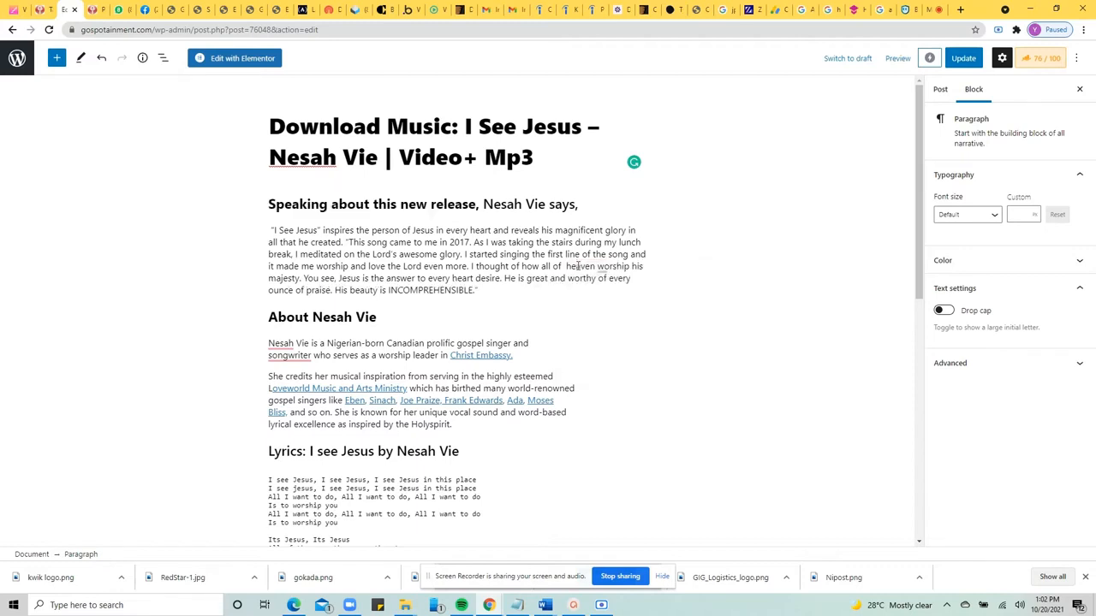
pyautogui.click(613, 310)
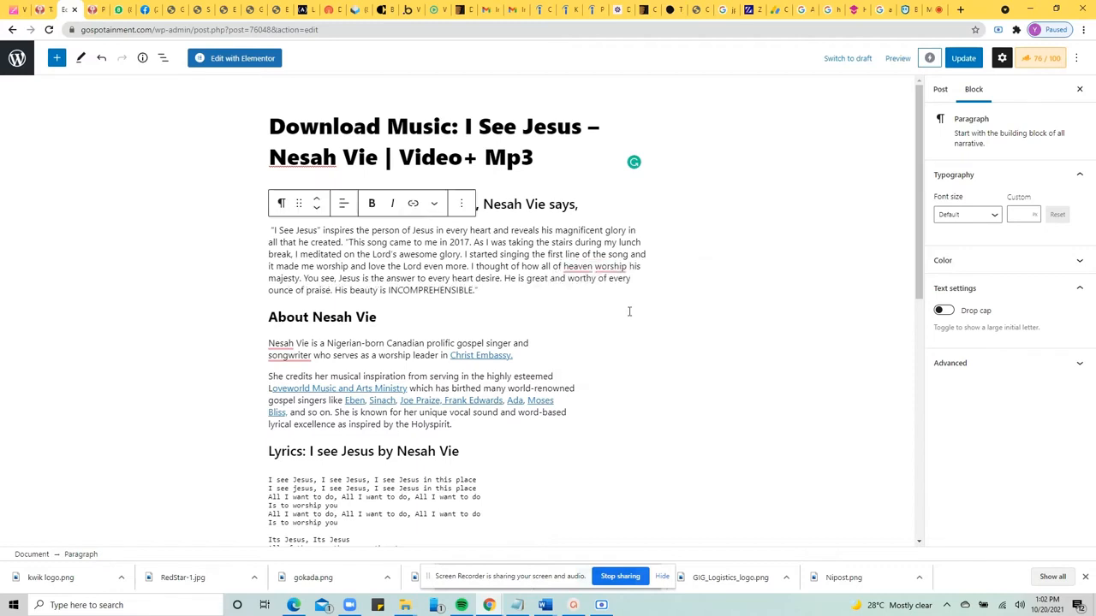
pyautogui.click(548, 255)
pyautogui.moveTo(576, 272)
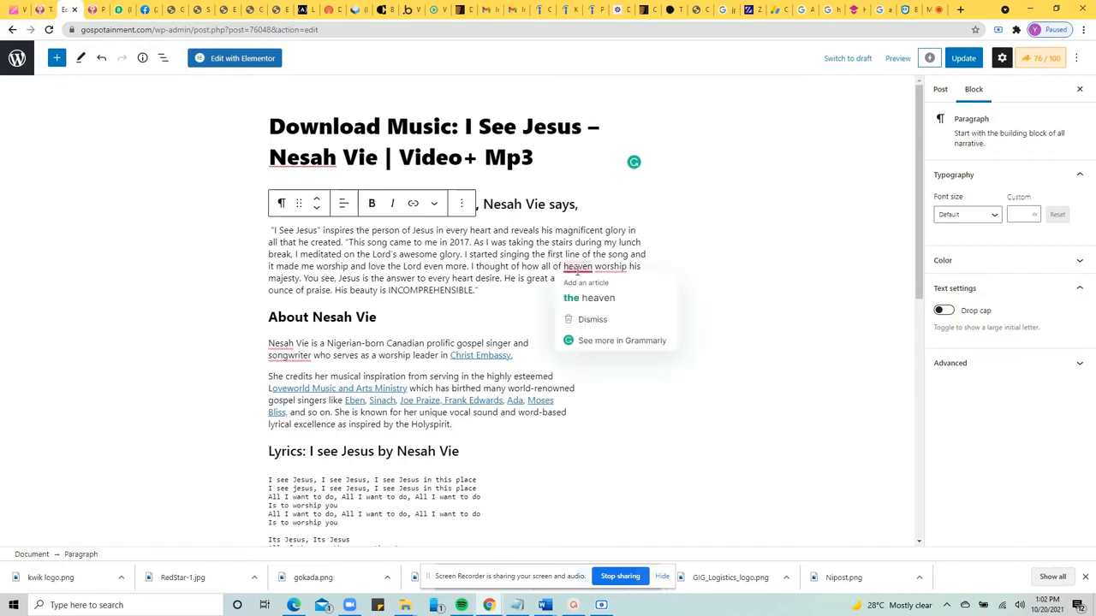
pyautogui.moveTo(625, 267)
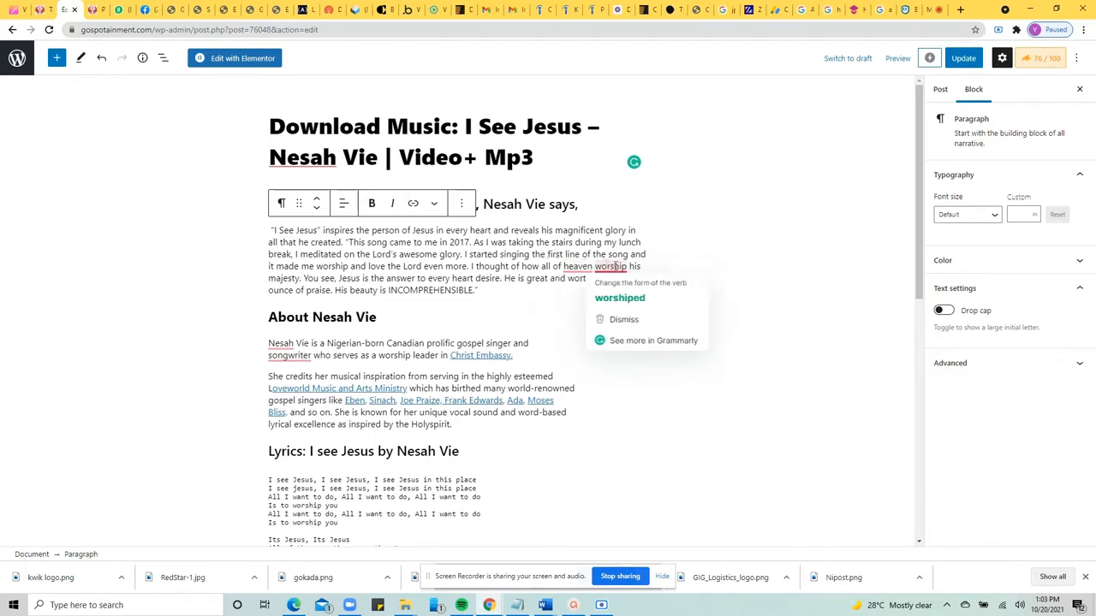
# - Insert "the" before "heaven" and make the noun plural so the phrase reads "all of the heavens worship"
pyautogui.press('Left')
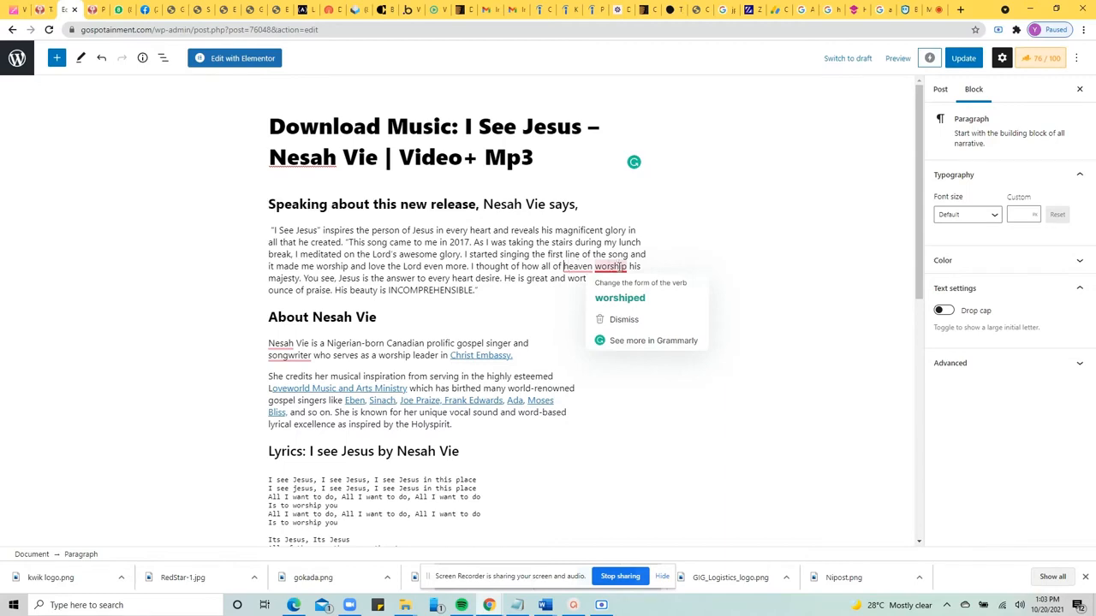
pyautogui.write('the')
pyautogui.press('Right')
pyautogui.press('Right')
pyautogui.press('Right')
pyautogui.press('Right')
pyautogui.press('Right')
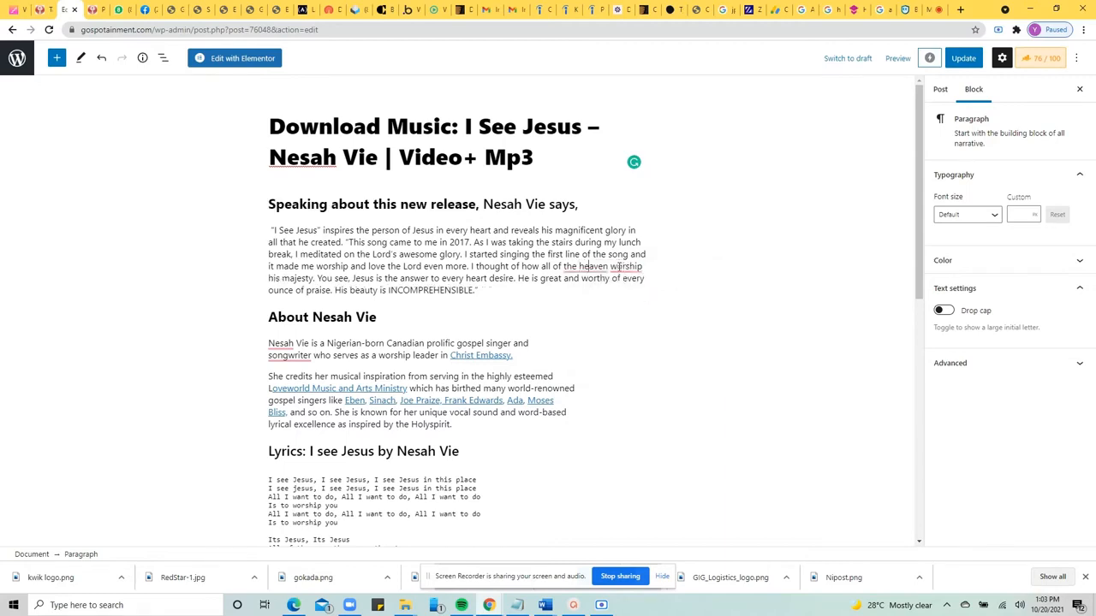
pyautogui.write('s')
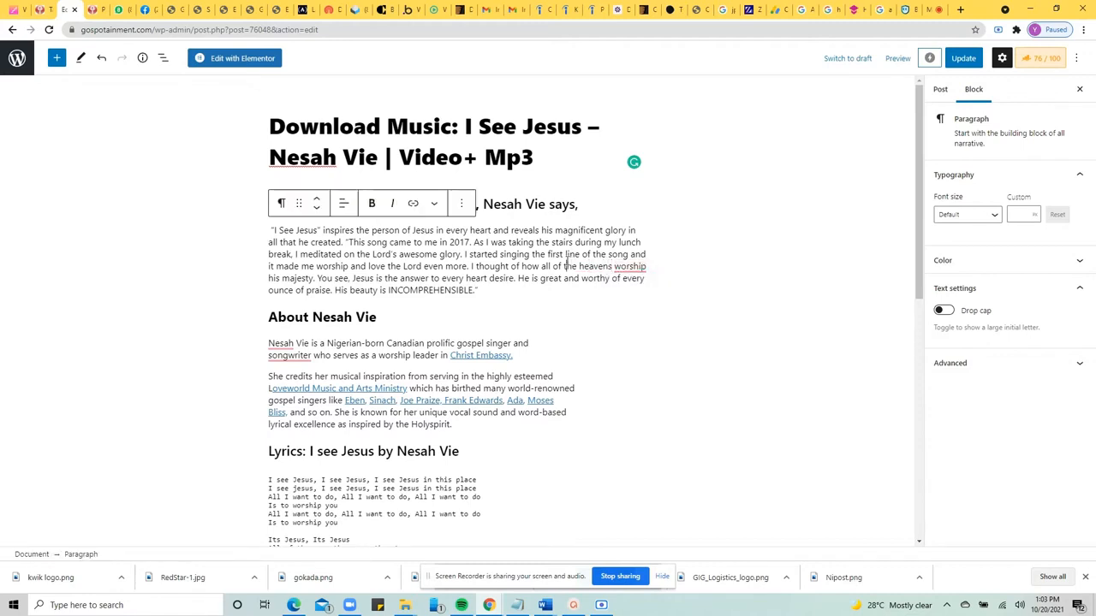
# - Remove the line break before "songwriter" in the first paragraph under About Nesah Vie
pyautogui.click(541, 308)
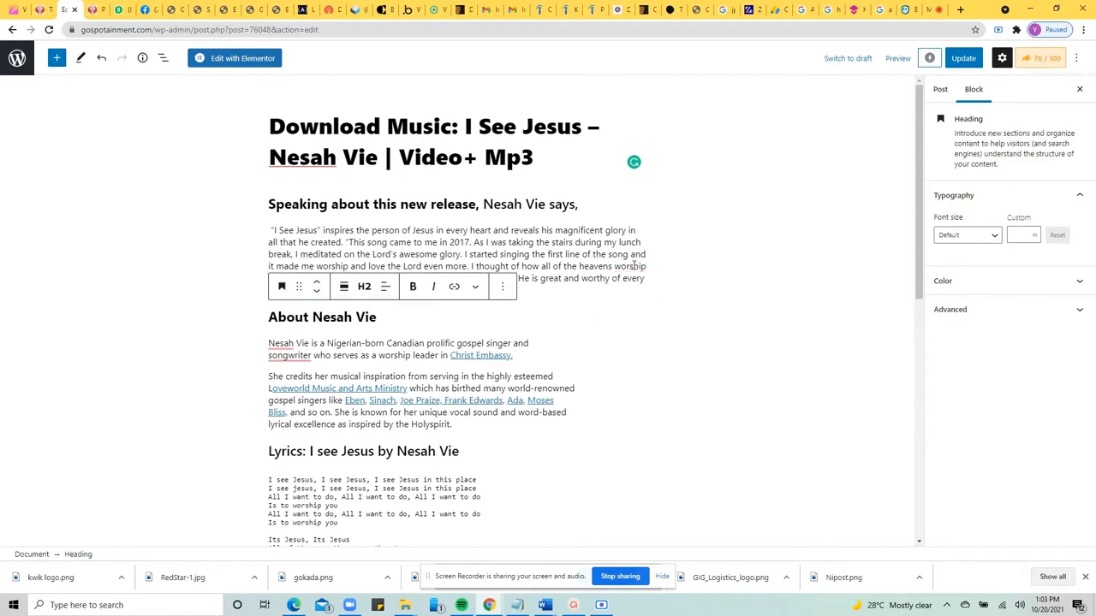
pyautogui.click(566, 254)
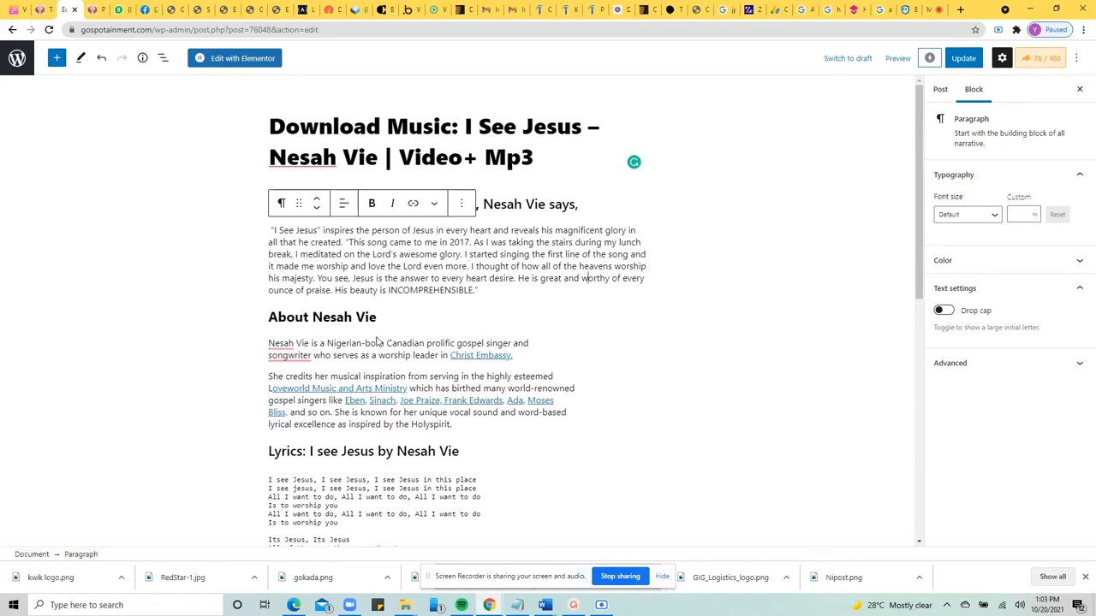
pyautogui.click(279, 358)
pyautogui.press('Left')
pyautogui.press('Left')
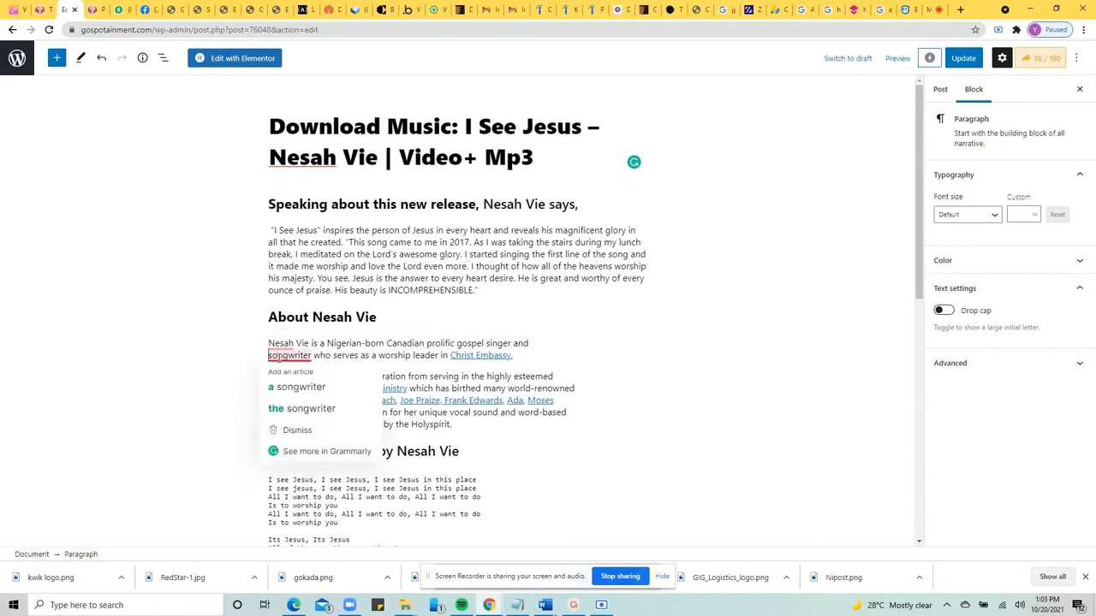
pyautogui.press('BackSpace')
pyautogui.moveTo(283, 343)
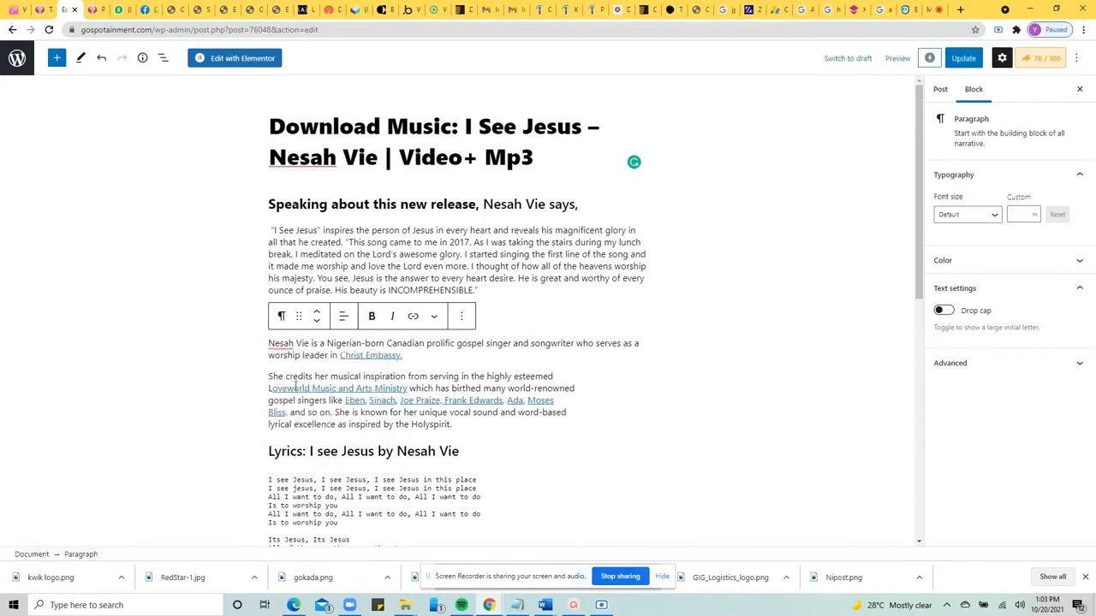
# - Remove the line breaks before "Loveworld", "gospel singers", "Bliss" and "lyrical" in the second About Nesah Vie paragraph
pyautogui.click(270, 387)
pyautogui.press('BackSpace')
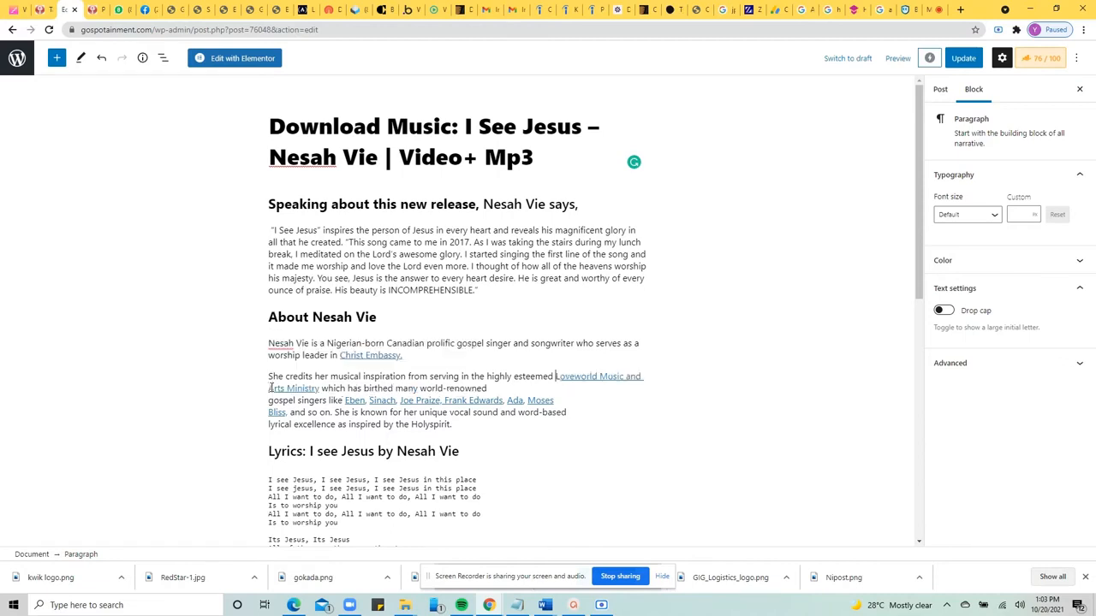
pyautogui.press('BackSpace')
pyautogui.press('Down')
pyautogui.press('Right')
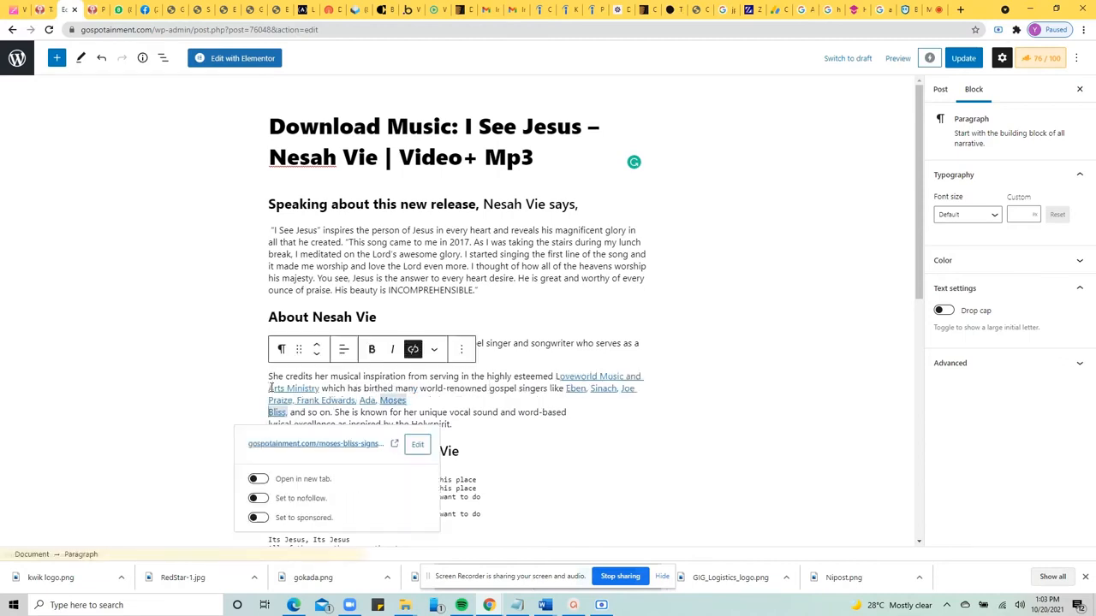
pyautogui.press('BackSpace')
pyautogui.press('Down')
pyautogui.press('Right')
pyautogui.press('BackSpace')
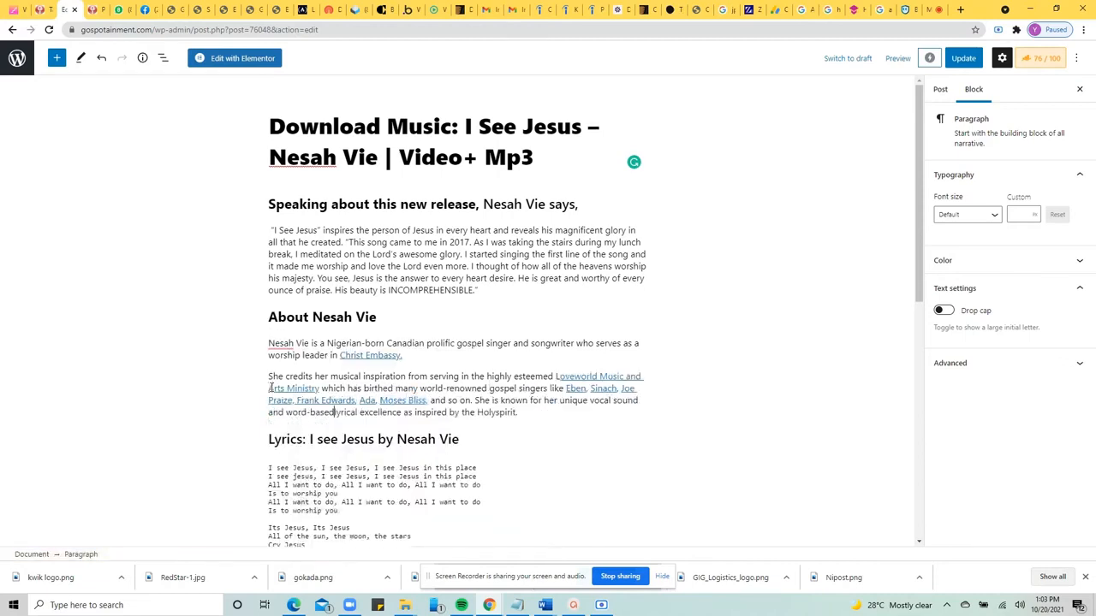
pyautogui.click(565, 338)
pyautogui.scroll(-2, 536, 386)
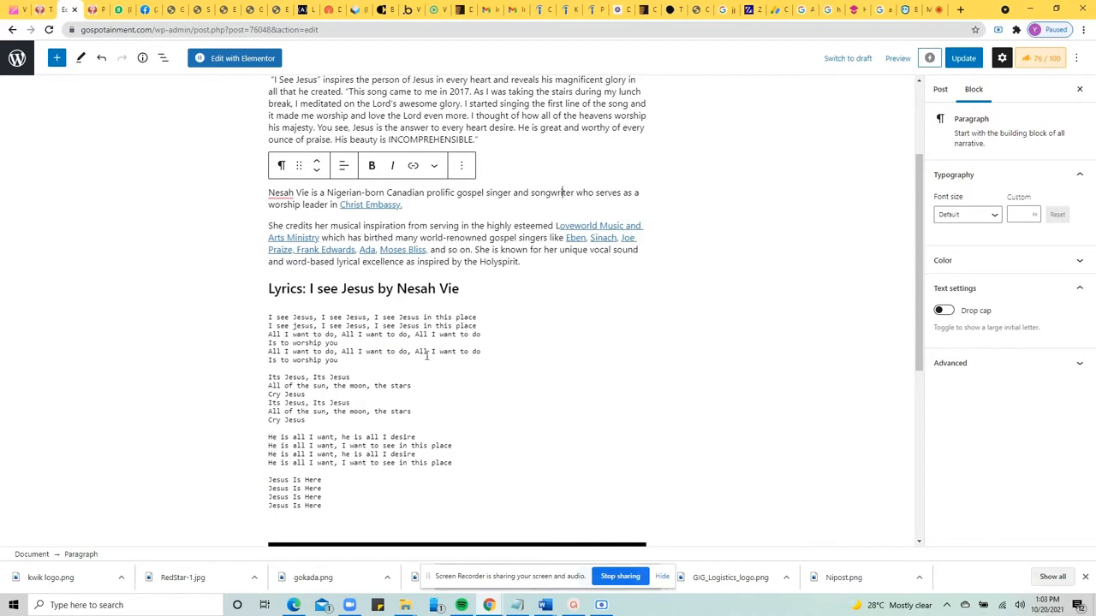
pyautogui.click(466, 285)
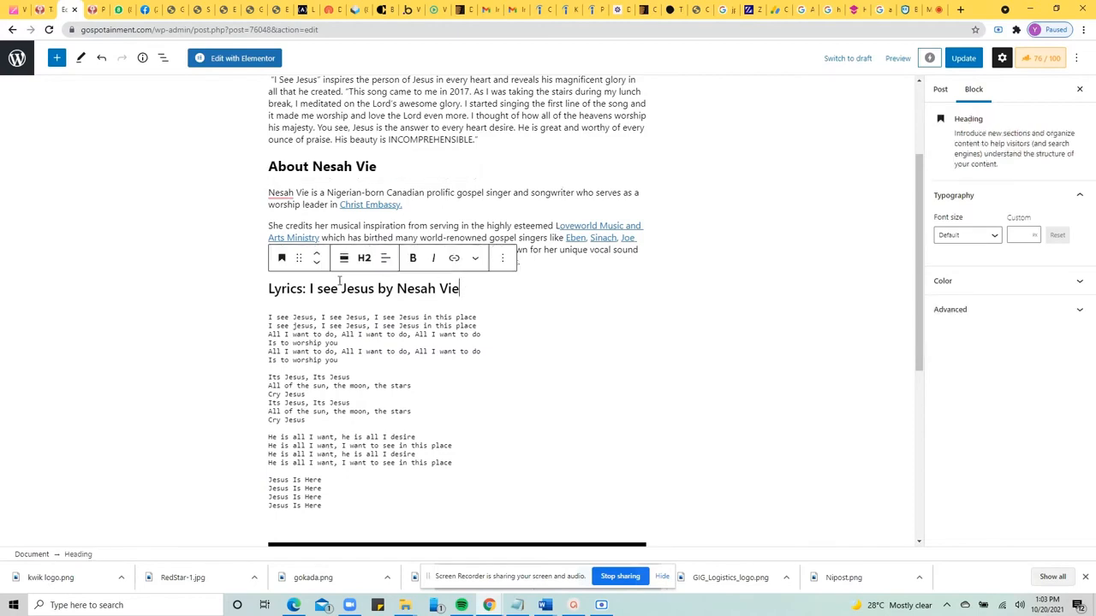
pyautogui.scroll(2, 533, 171)
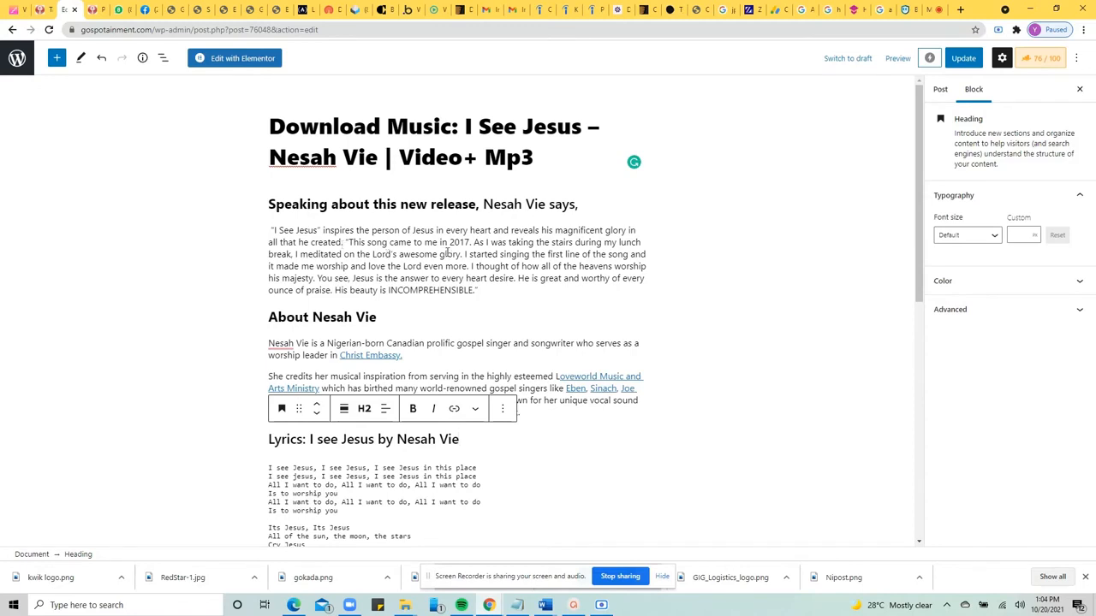
# - Add an intro paragraph above the first heading: "Canadian Gospel singer Nesah Vie has released an audio and video recording for the song I See Jesus."
pyautogui.click(268, 206)
pyautogui.press('Return')
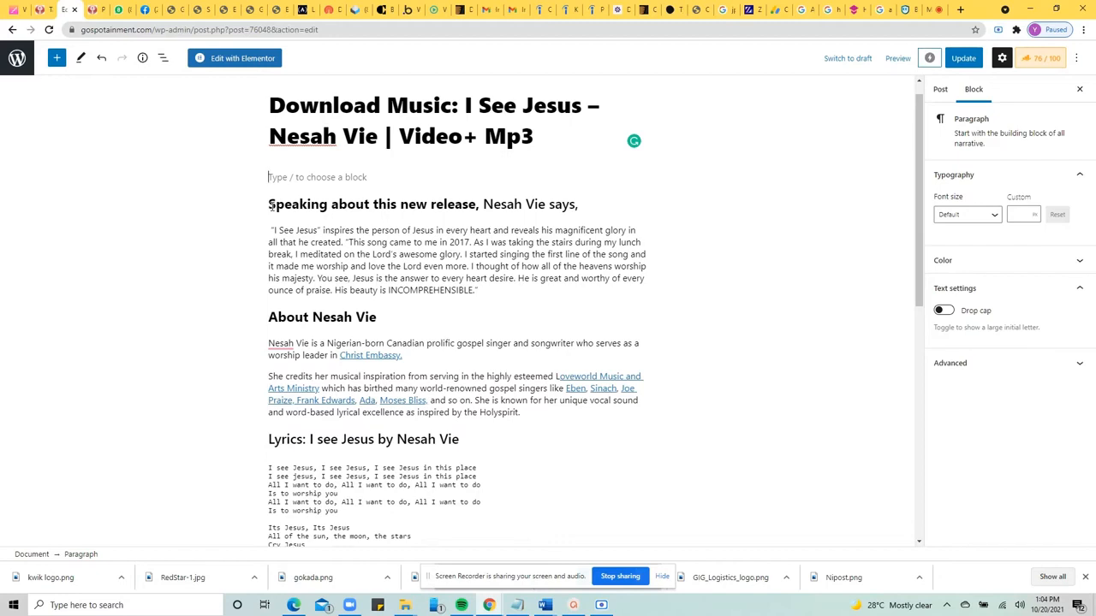
pyautogui.write('Canadian G')
pyautogui.write('el singer Nesah Vie has released her')
pyautogui.press('BackSpace')
pyautogui.press('BackSpace')
pyautogui.press('BackSpace')
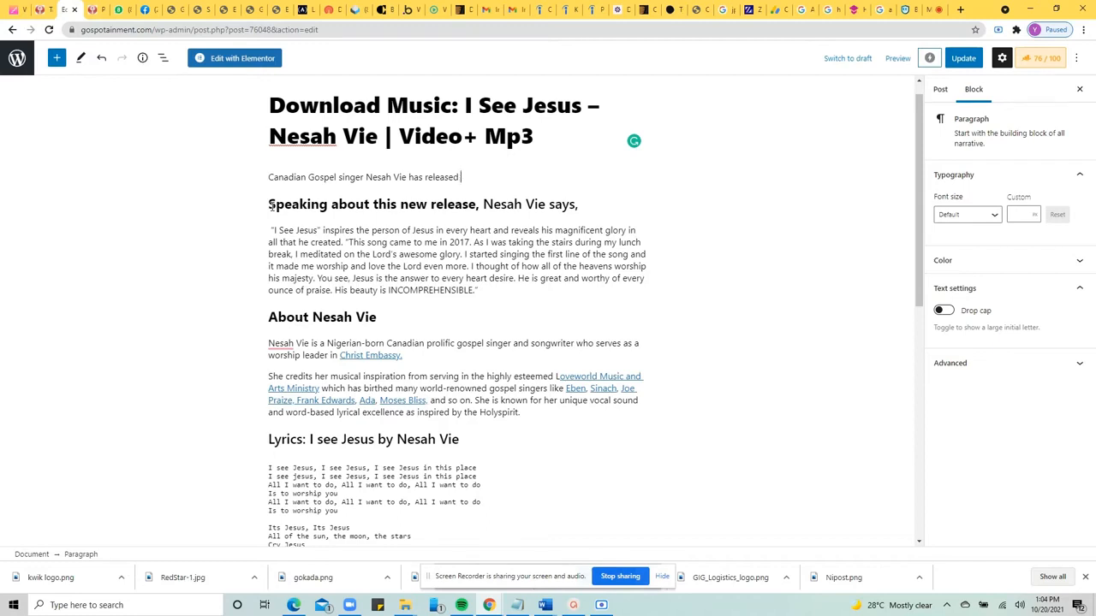
pyautogui.write('an audio')
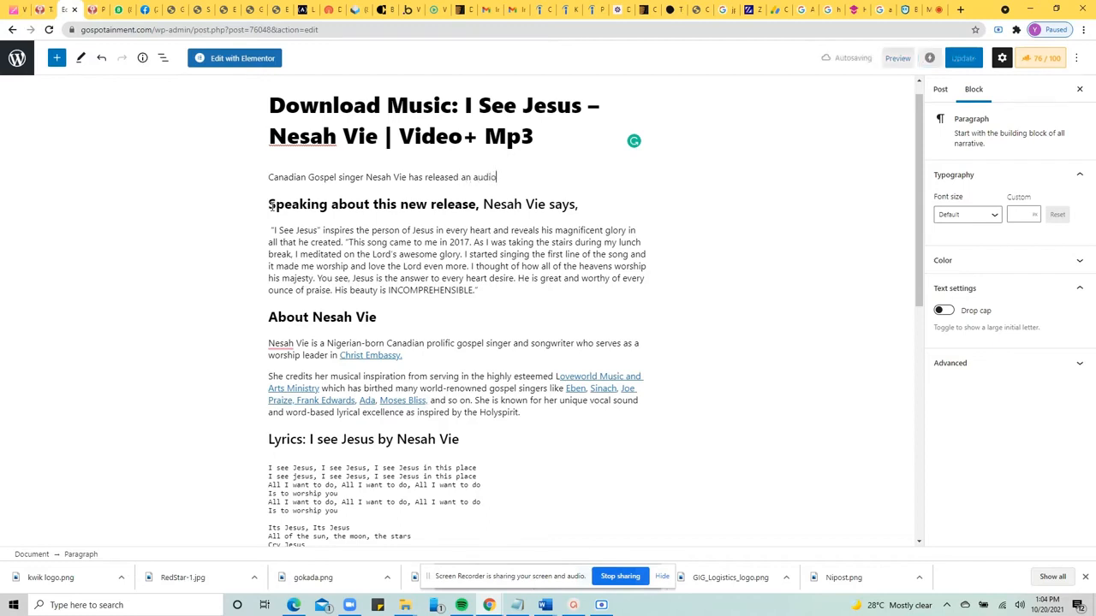
pyautogui.write(' and video re')
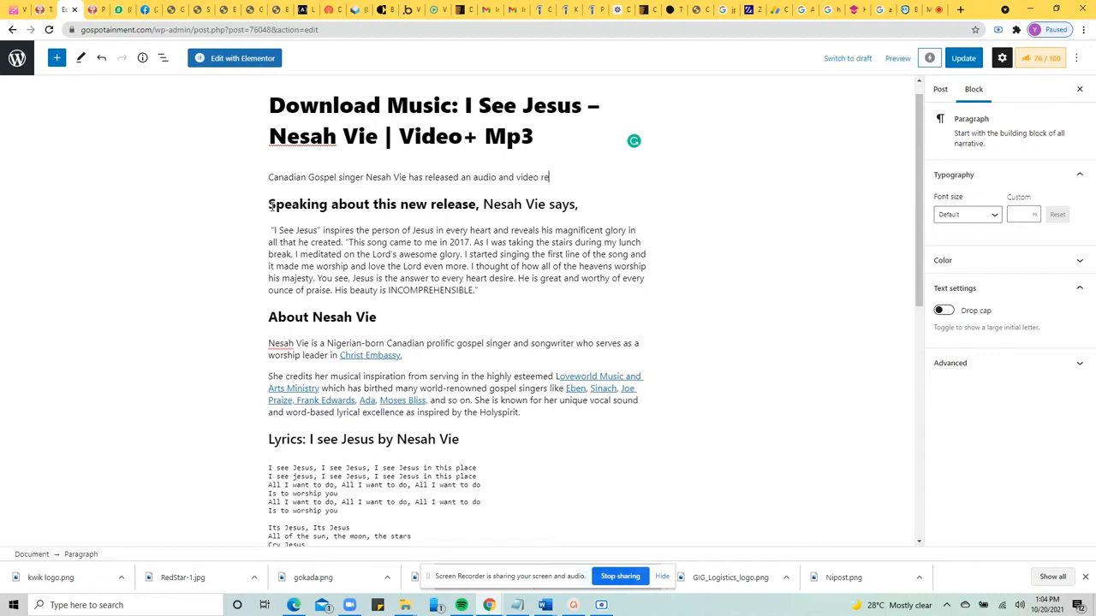
pyautogui.write('cording for the song I See Jesus.')
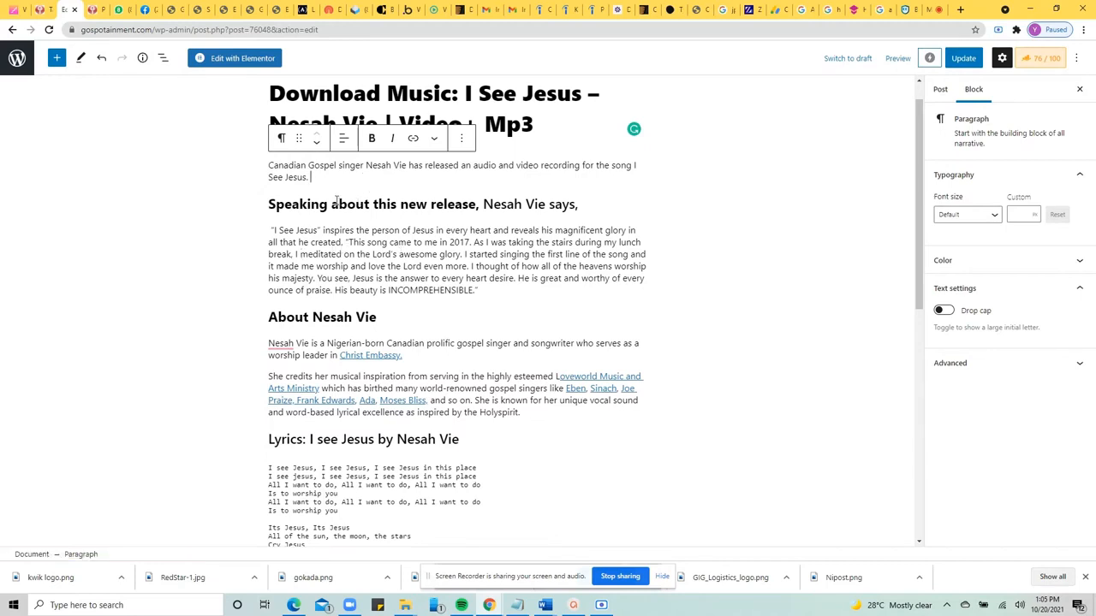
# - Transform the paragraph under "Speaking about this new release" into a Quote block
pyautogui.click(396, 231)
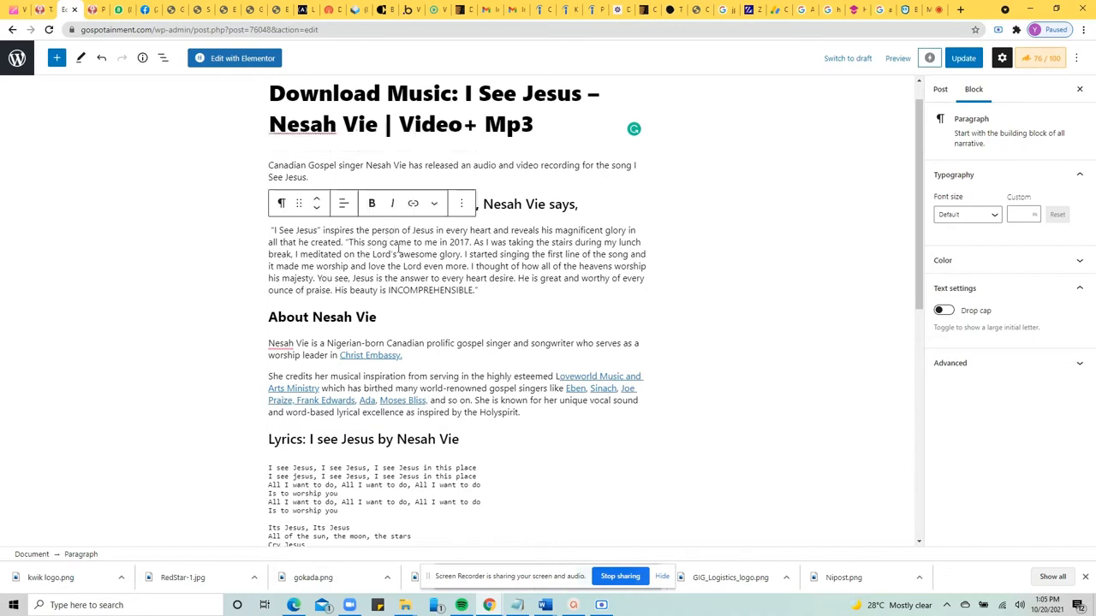
pyautogui.click(496, 291)
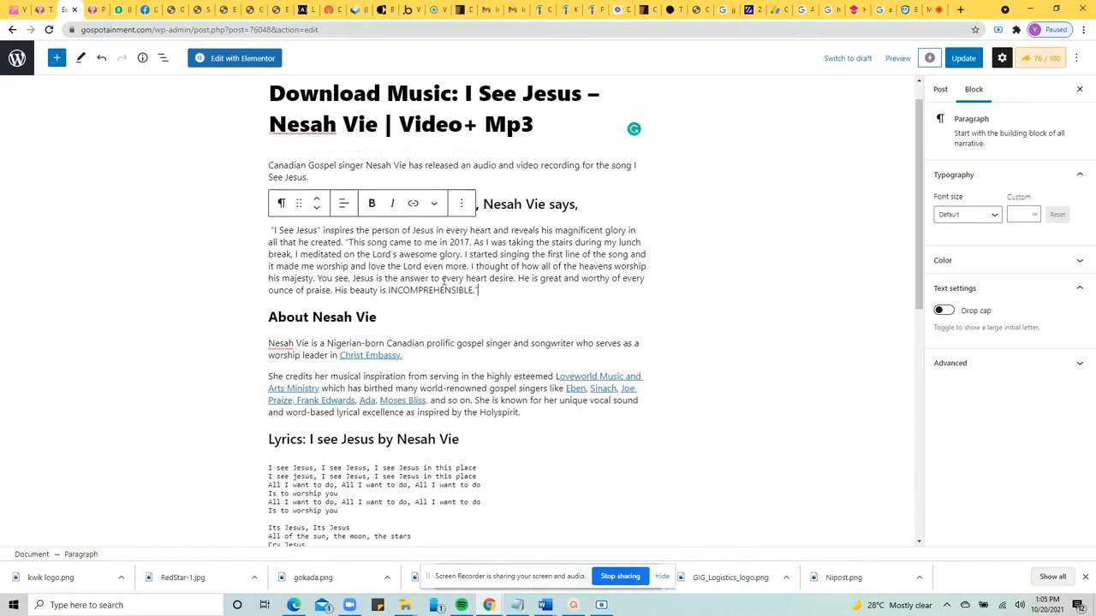
pyautogui.click(283, 205)
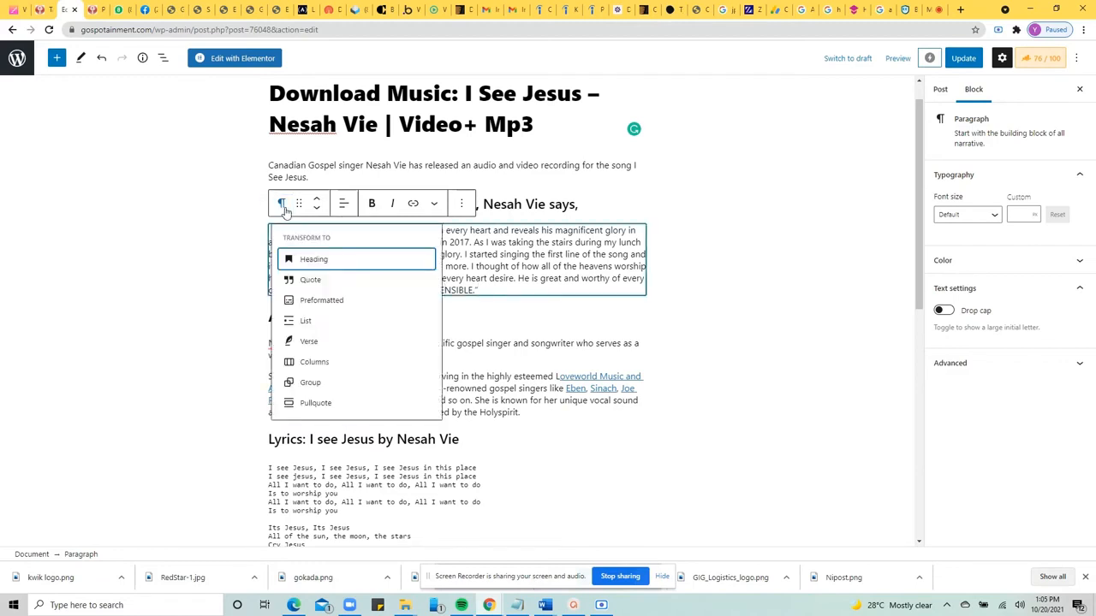
pyautogui.click(316, 283)
pyautogui.click(436, 269)
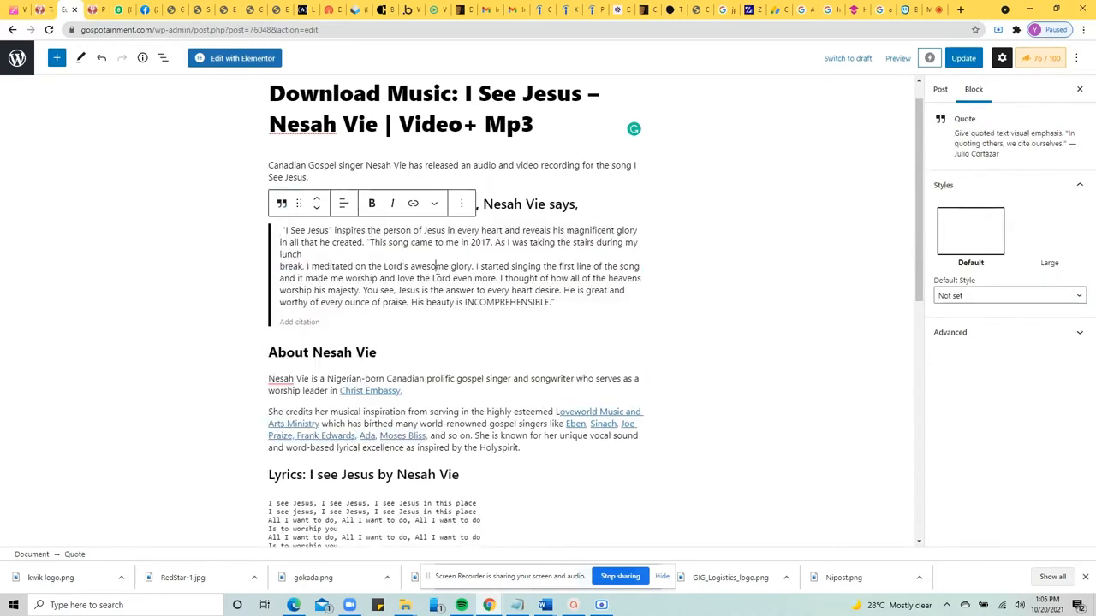
pyautogui.click(606, 208)
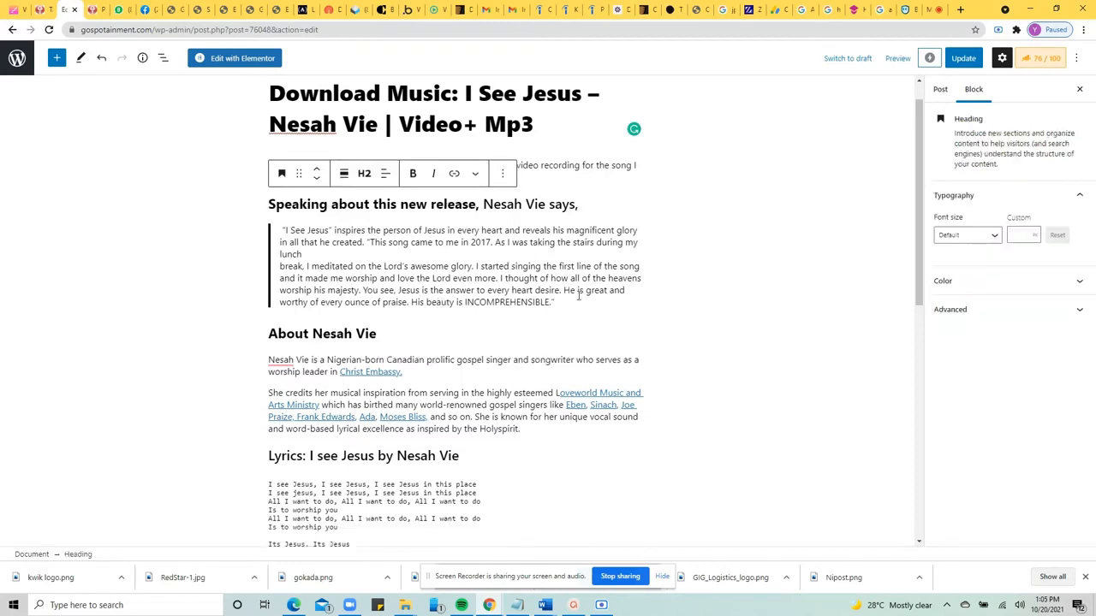
# - Review the post's body from the quote through the lyrics to the embedded video
pyautogui.scroll(-1, 577, 295)
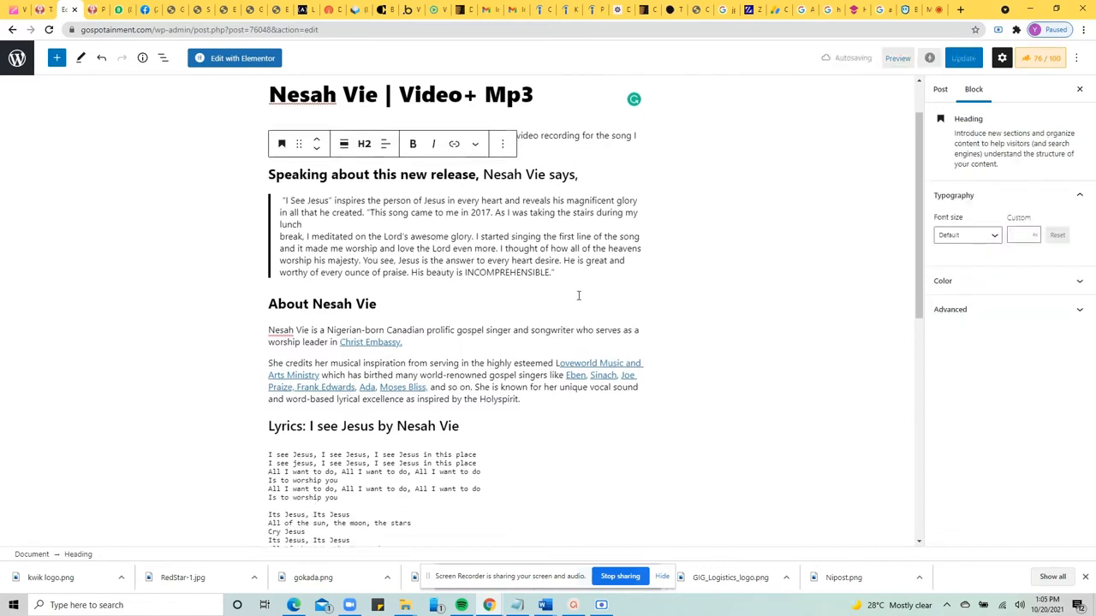
pyautogui.scroll(-3, 578, 295)
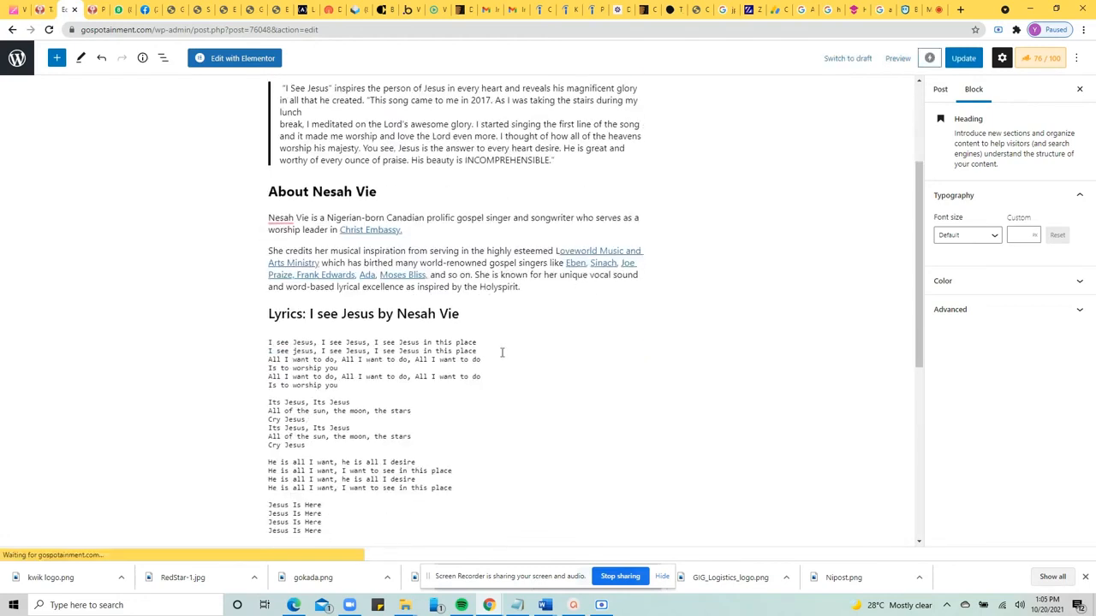
pyautogui.click(428, 377)
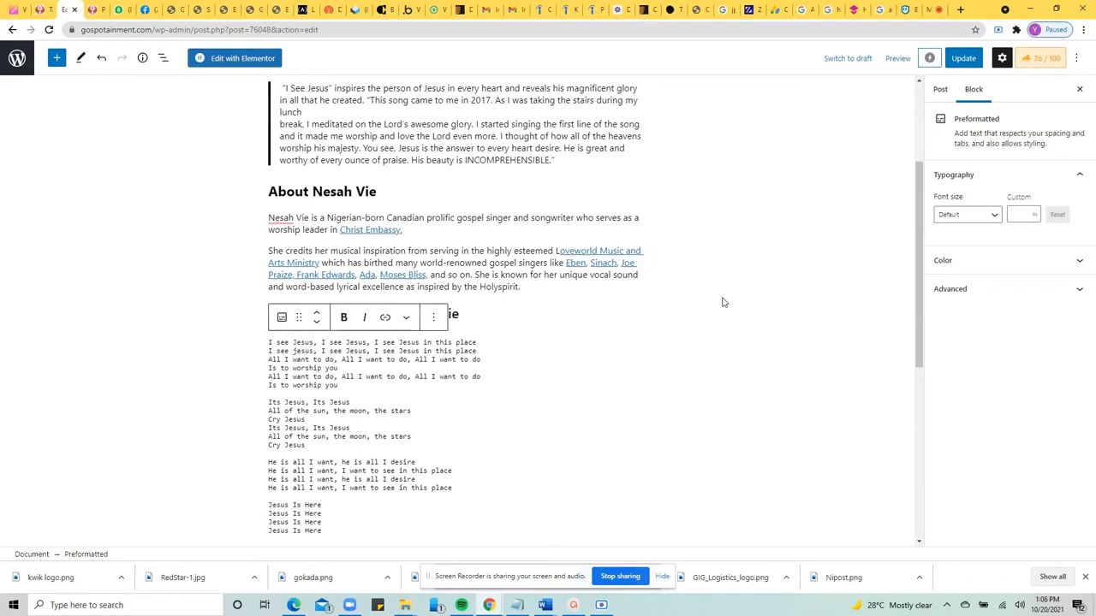
pyautogui.scroll(-5, 721, 303)
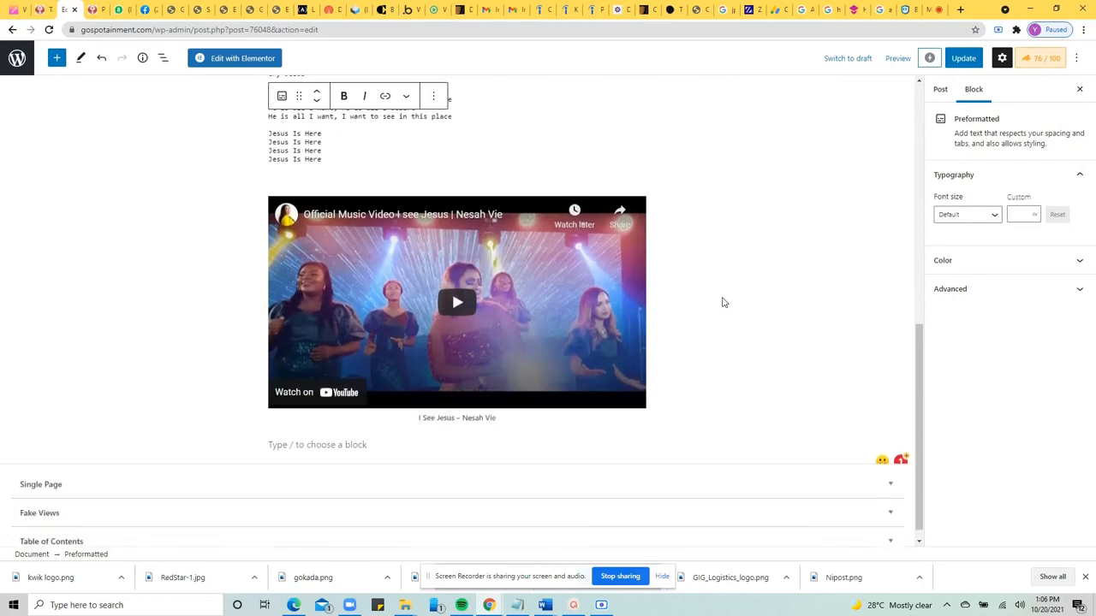
pyautogui.scroll(6, 761, 163)
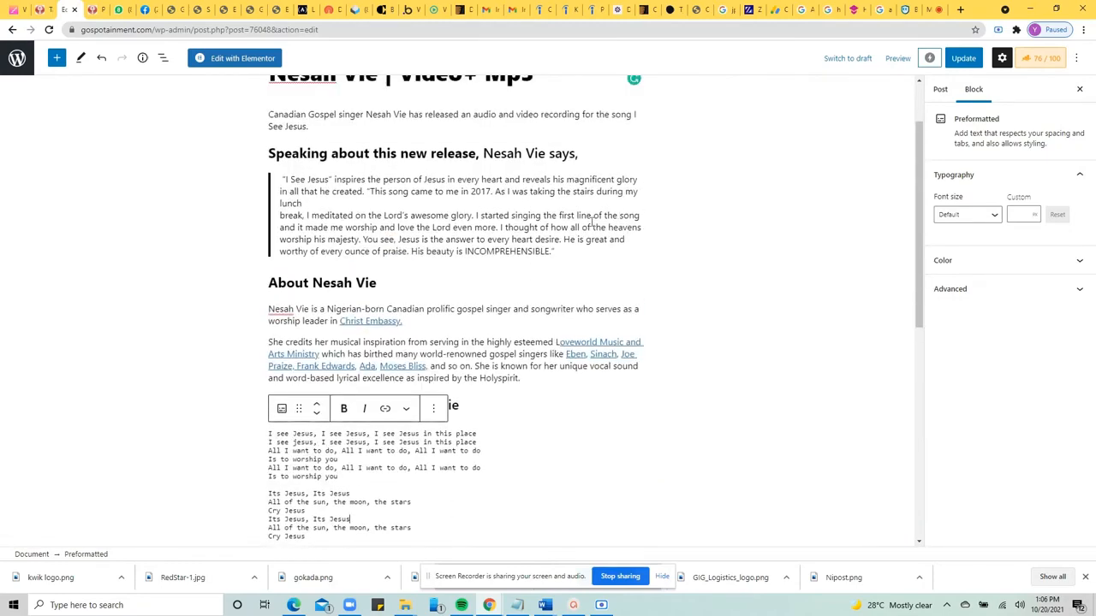
pyautogui.scroll(1, 590, 221)
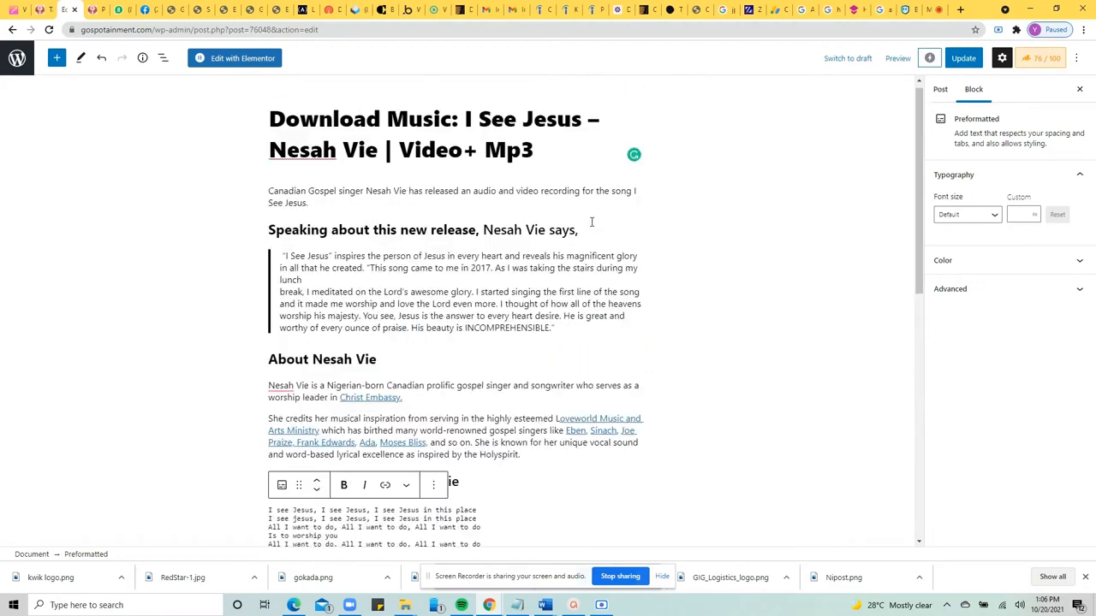
pyautogui.scroll(-5, 591, 226)
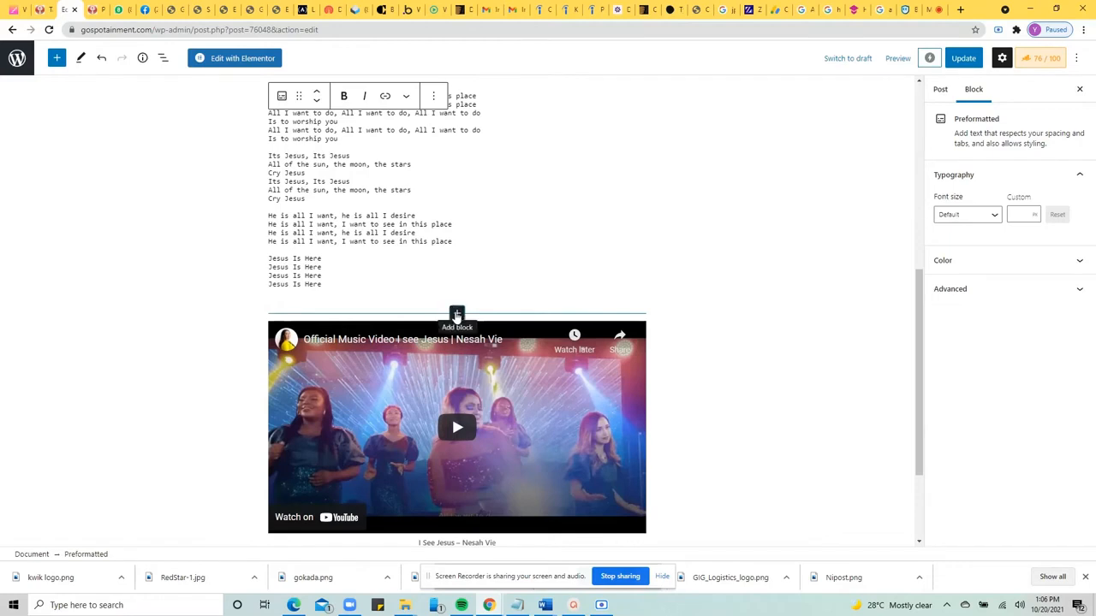
# - Insert a paragraph between the lyrics and the embedded video reading "Watch 'I See Jesus' on Youtube"
pyautogui.click(456, 312)
pyautogui.click(395, 391)
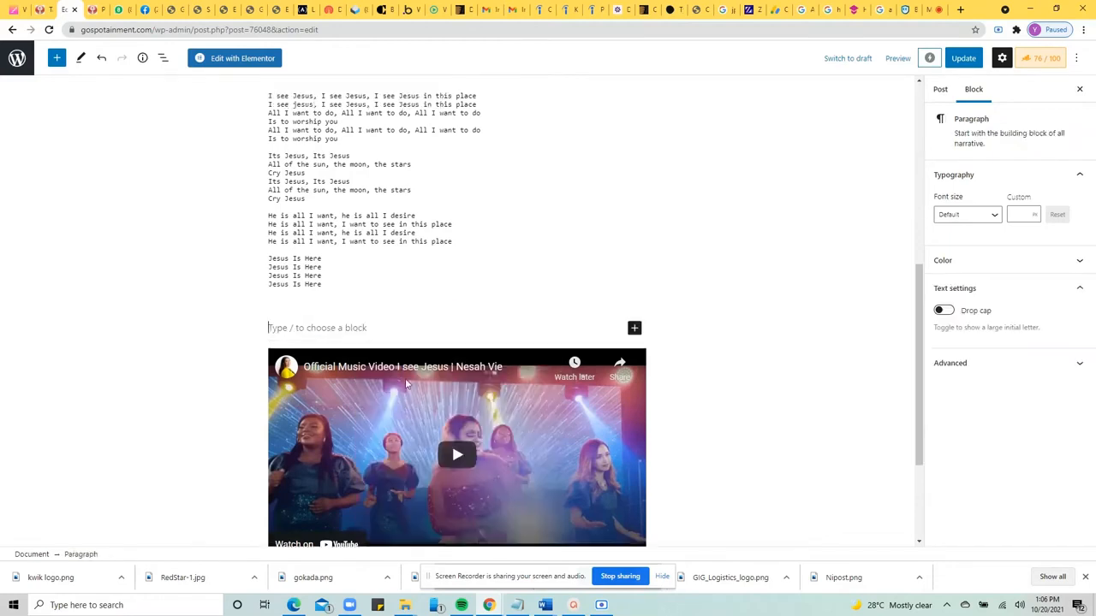
pyautogui.scroll(-2, 416, 346)
pyautogui.write('W')
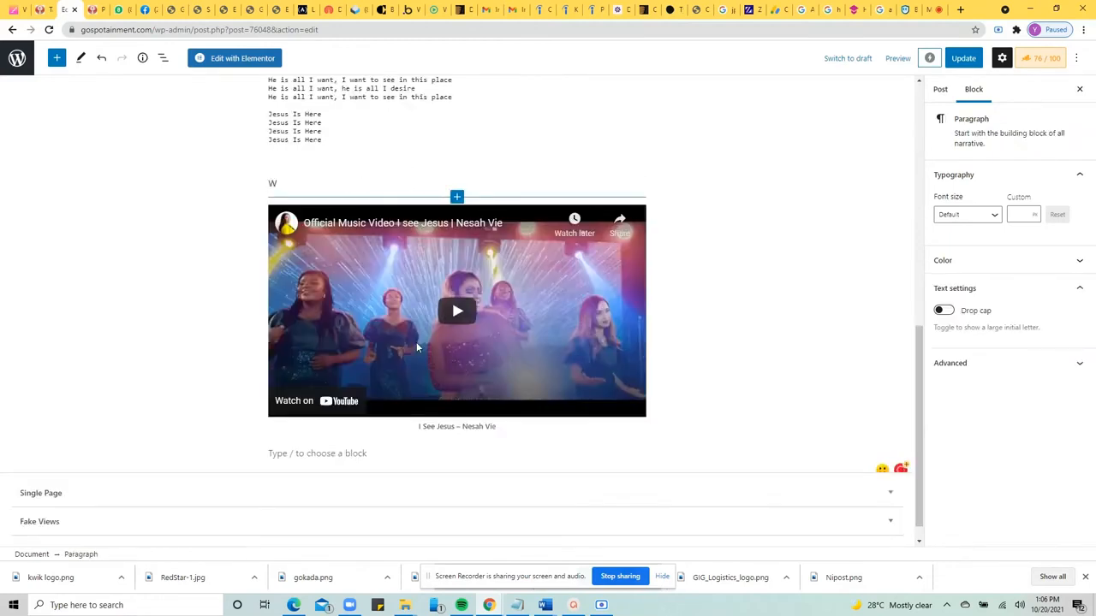
pyautogui.write('acth')
pyautogui.press('BackSpace')
pyautogui.press('BackSpace')
pyautogui.write("tch 'I See Jesus ")
pyautogui.write(' on YOutube')
pyautogui.press('Left')
pyautogui.press('Left')
pyautogui.press('Left')
pyautogui.press('Left')
pyautogui.press('Left')
pyautogui.press('BackSpace')
pyautogui.write('o')
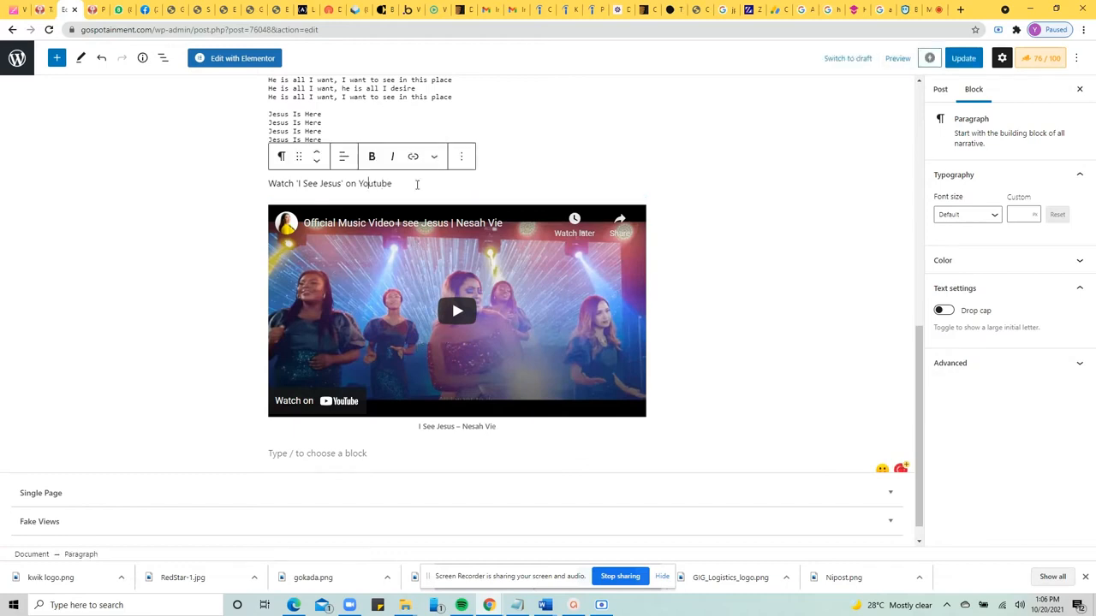
# - Transform the "Watch 'I See Jesus' on Youtube" line into a level H3 heading
pyautogui.click(406, 184)
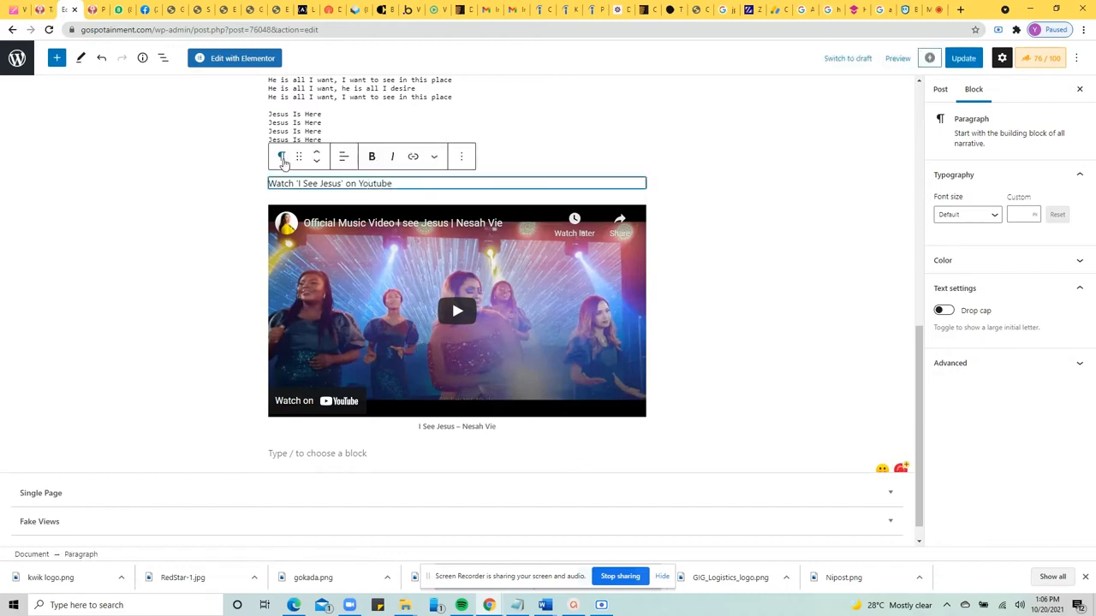
pyautogui.click(281, 156)
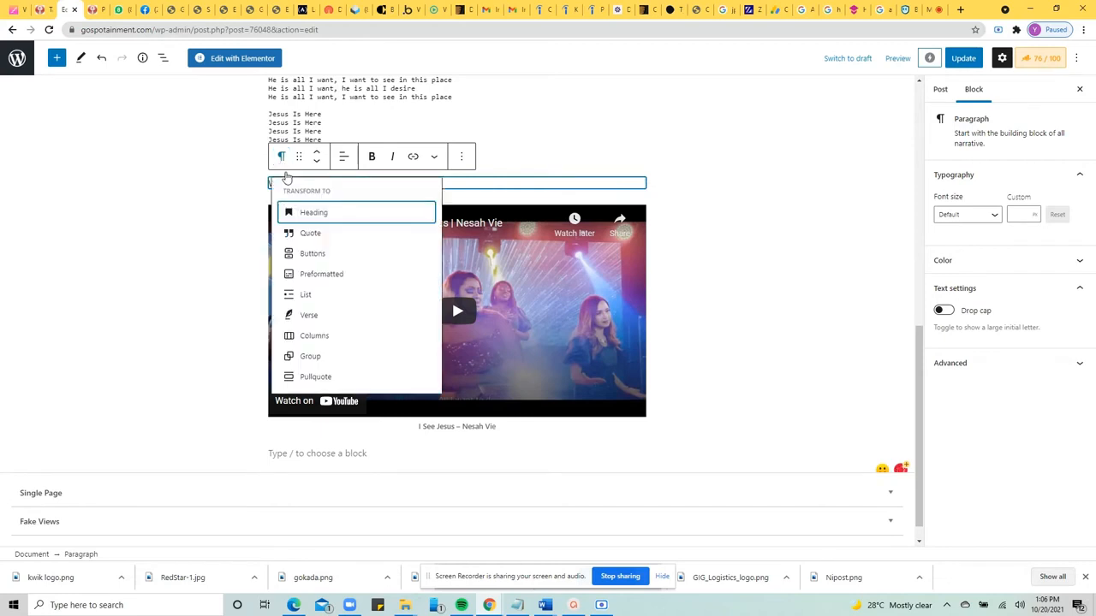
pyautogui.click(311, 214)
pyautogui.click(384, 158)
pyautogui.click(363, 155)
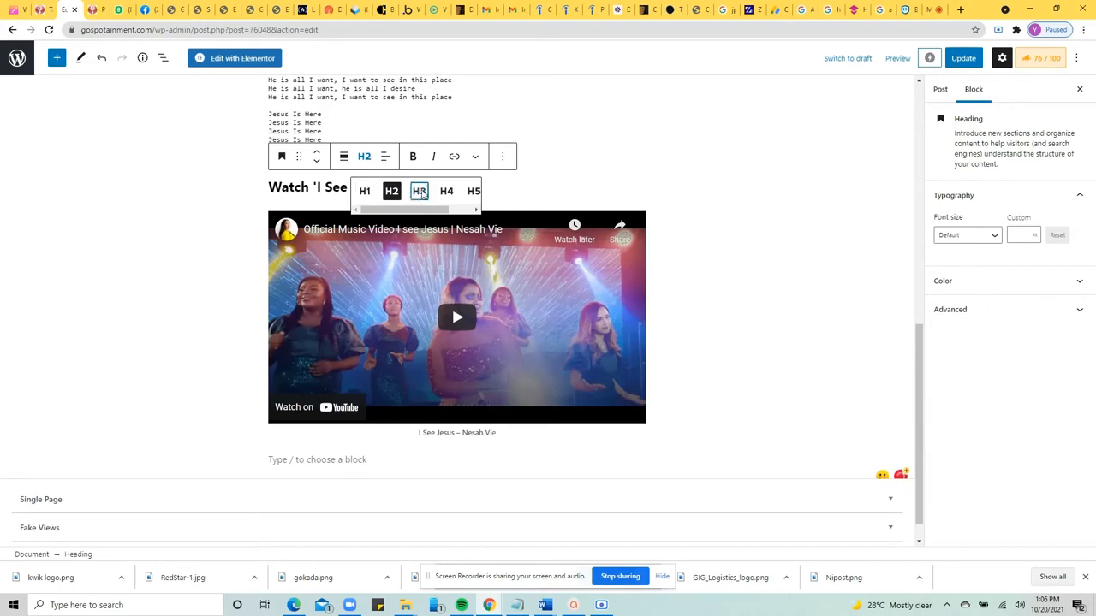
pyautogui.click(419, 192)
pyautogui.click(587, 168)
pyautogui.scroll(4, 601, 175)
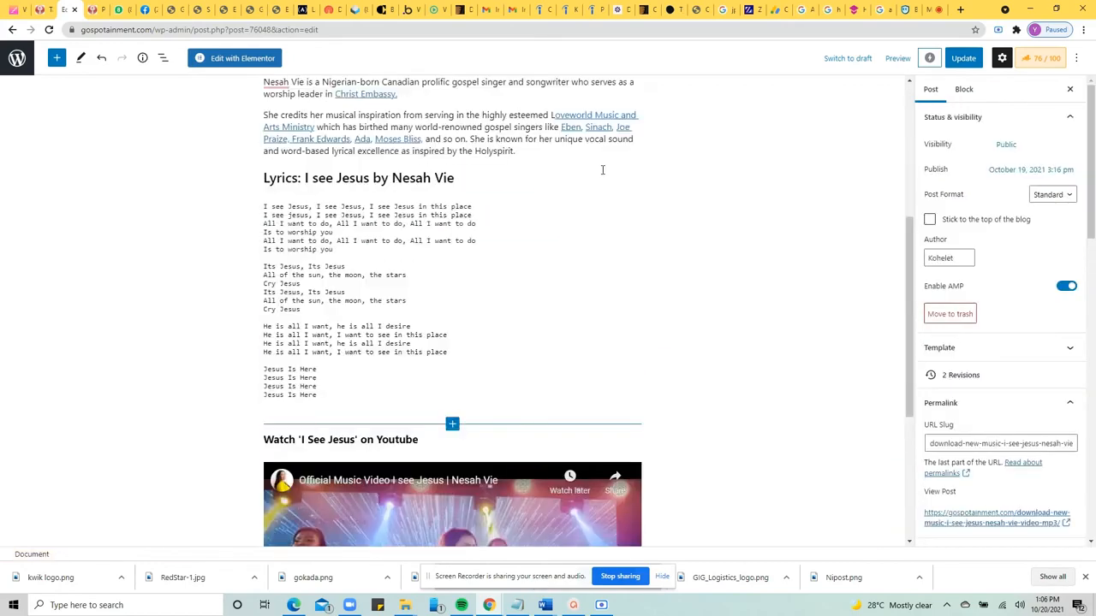
pyautogui.scroll(3, 464, 162)
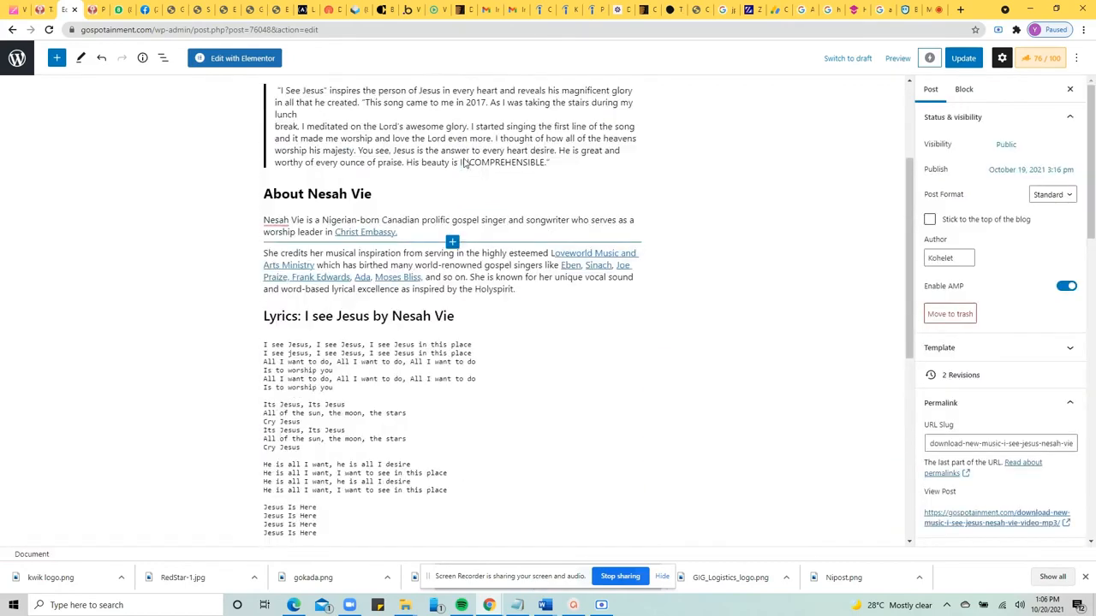
# - Transform the "Speaking about this new release" heading above the quote into a normal paragraph
pyautogui.click(584, 208)
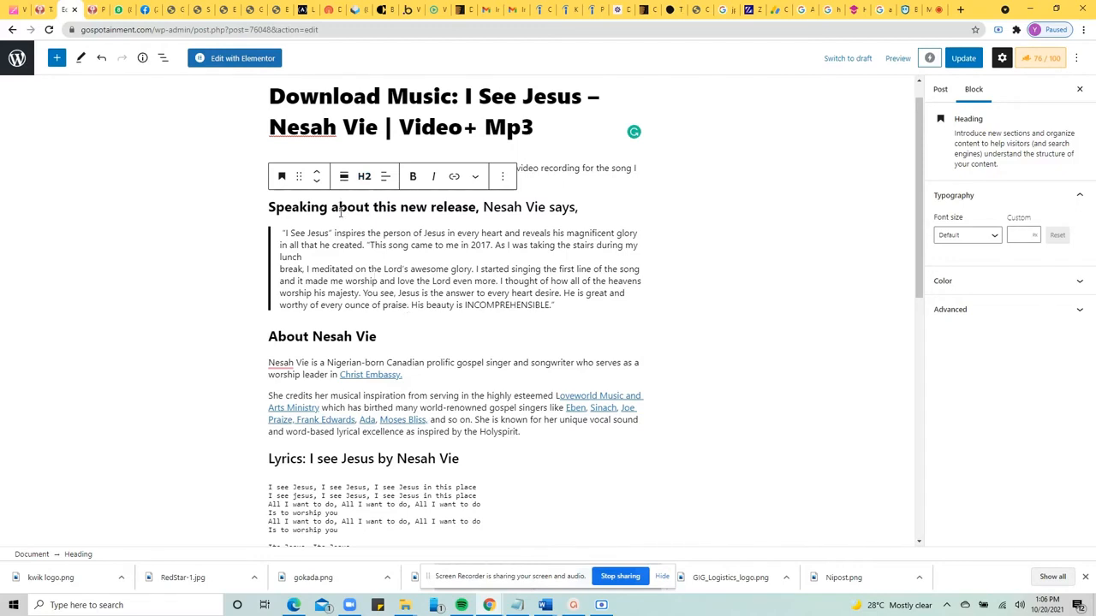
pyautogui.click(388, 338)
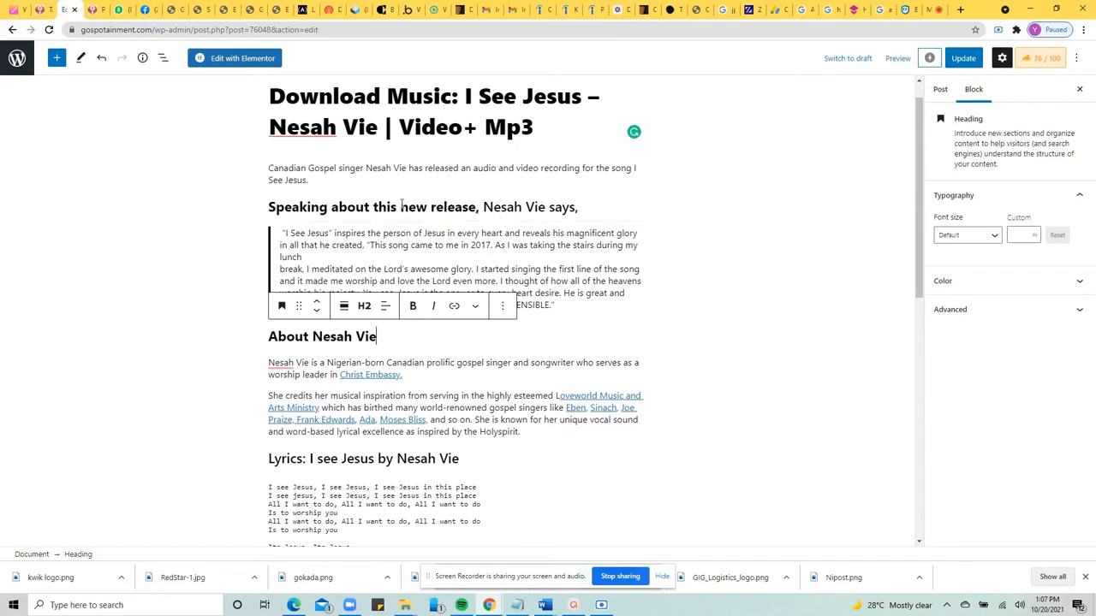
pyautogui.click(601, 211)
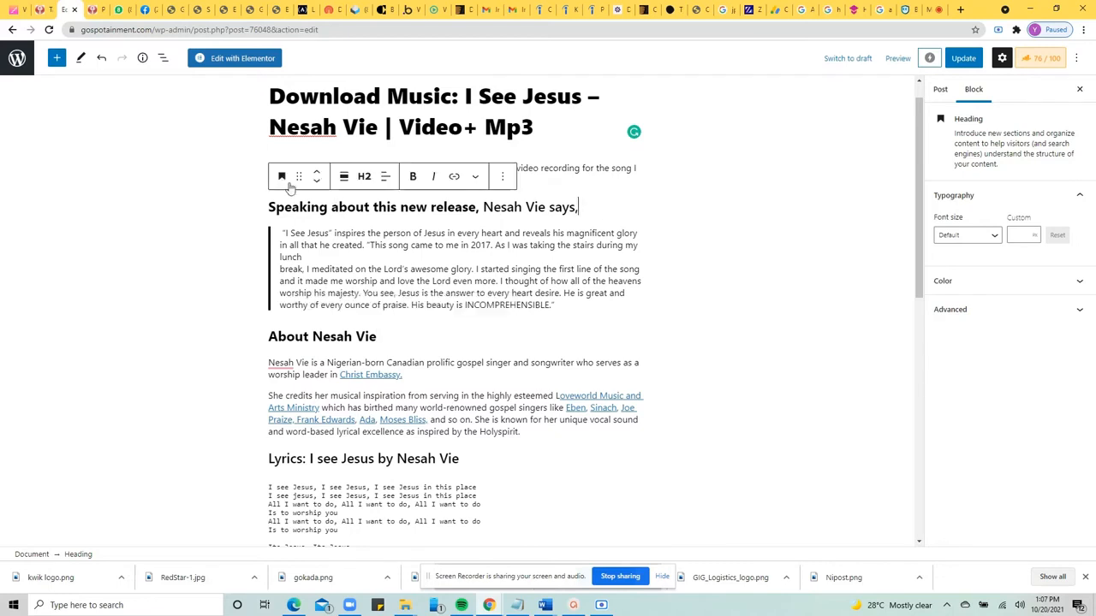
pyautogui.click(365, 177)
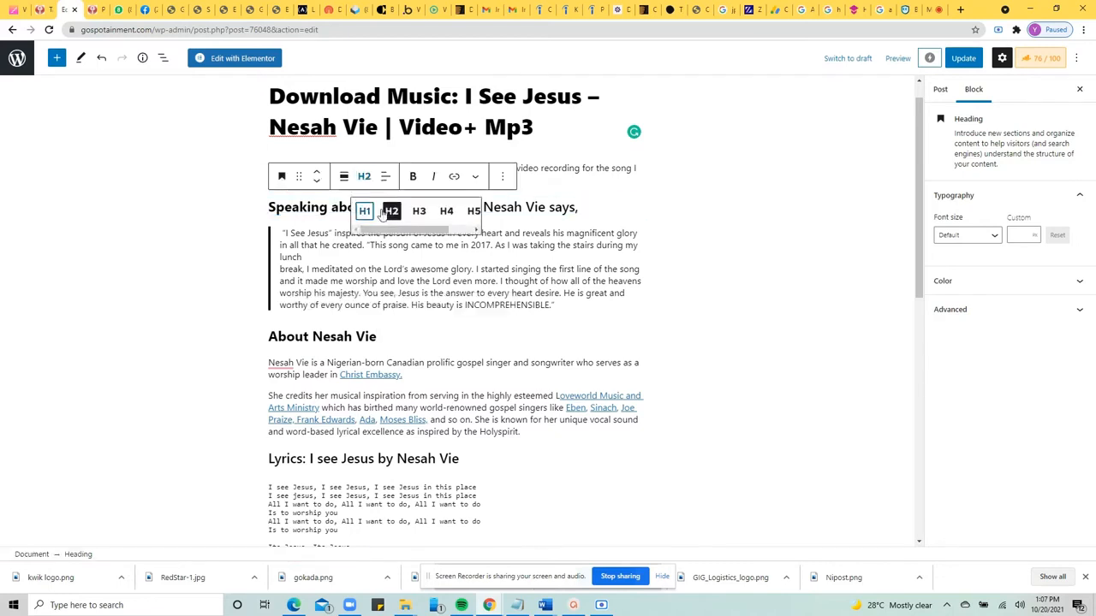
pyautogui.click(281, 178)
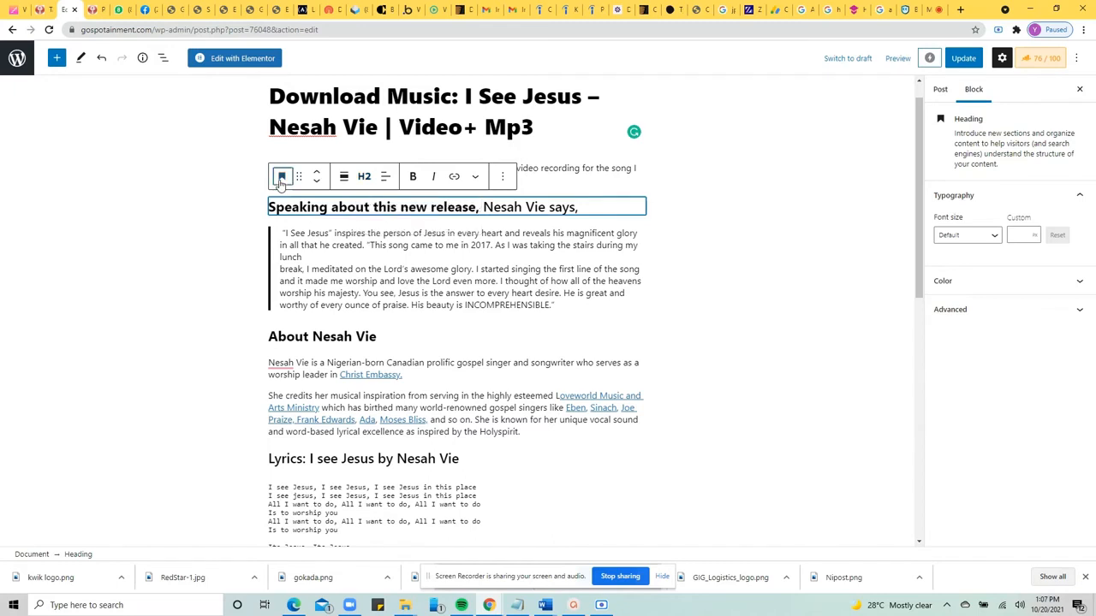
pyautogui.click(316, 233)
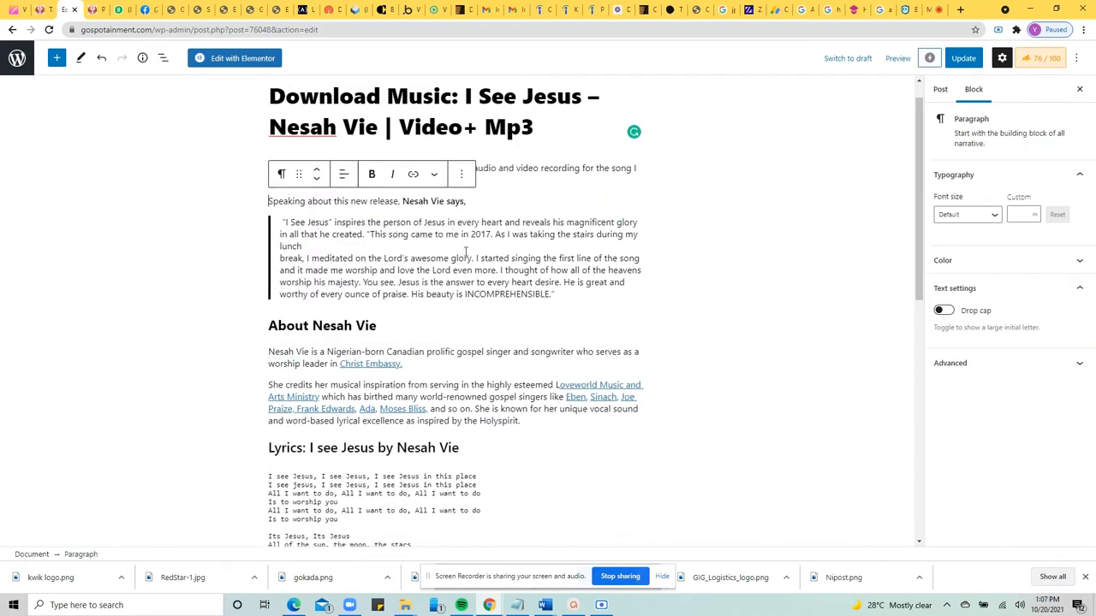
# - Play the embedded YouTube video beneath the lyrics to examine its content, and pause it
pyautogui.click(527, 181)
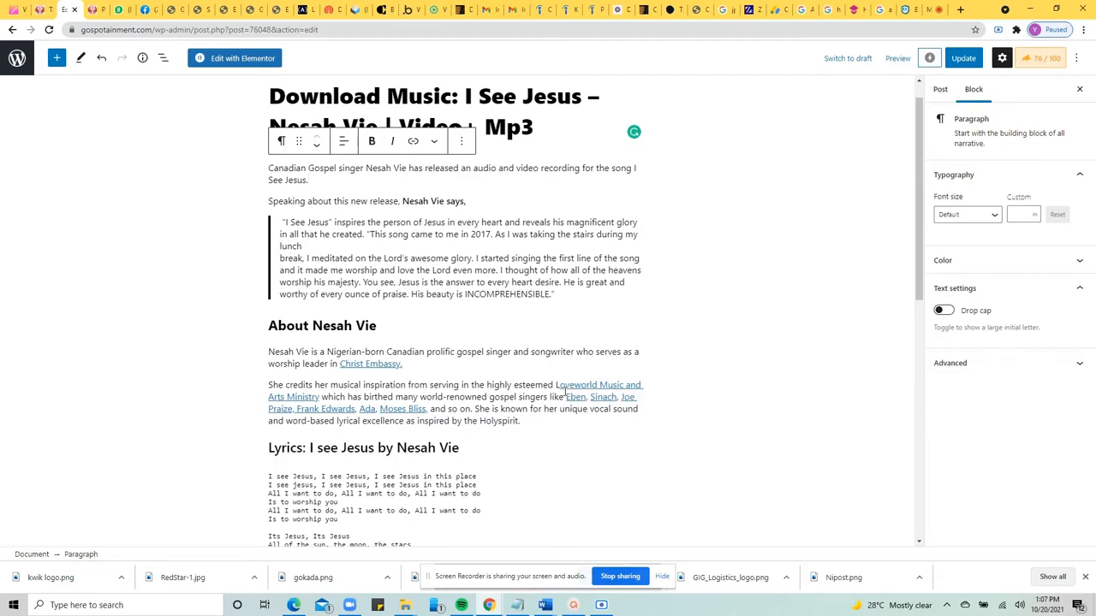
pyautogui.scroll(-1, 564, 393)
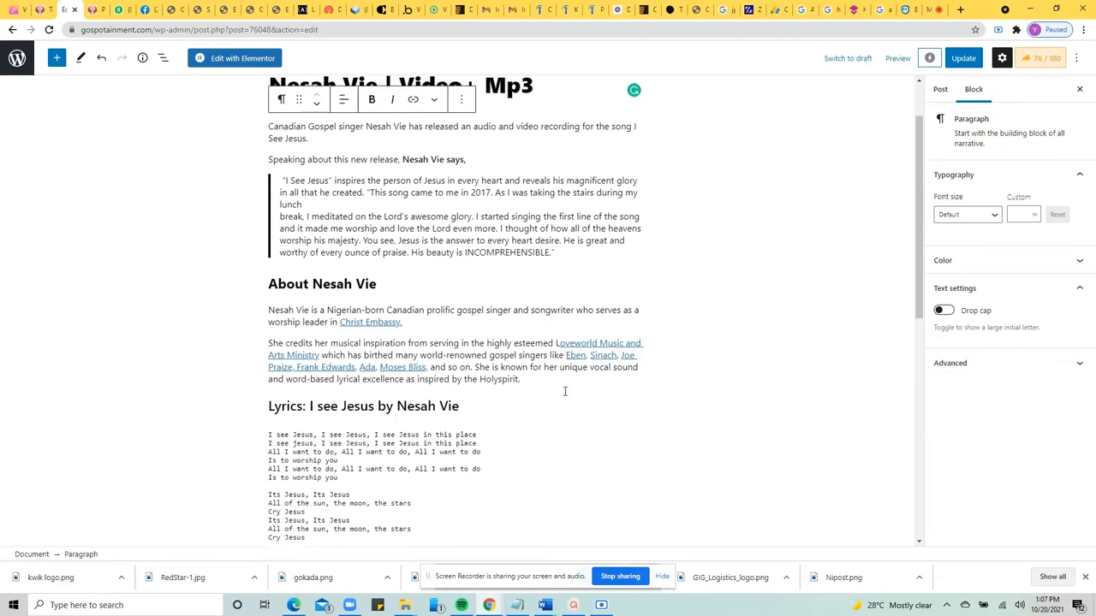
pyautogui.scroll(-2, 564, 394)
pyautogui.scroll(-4, 564, 392)
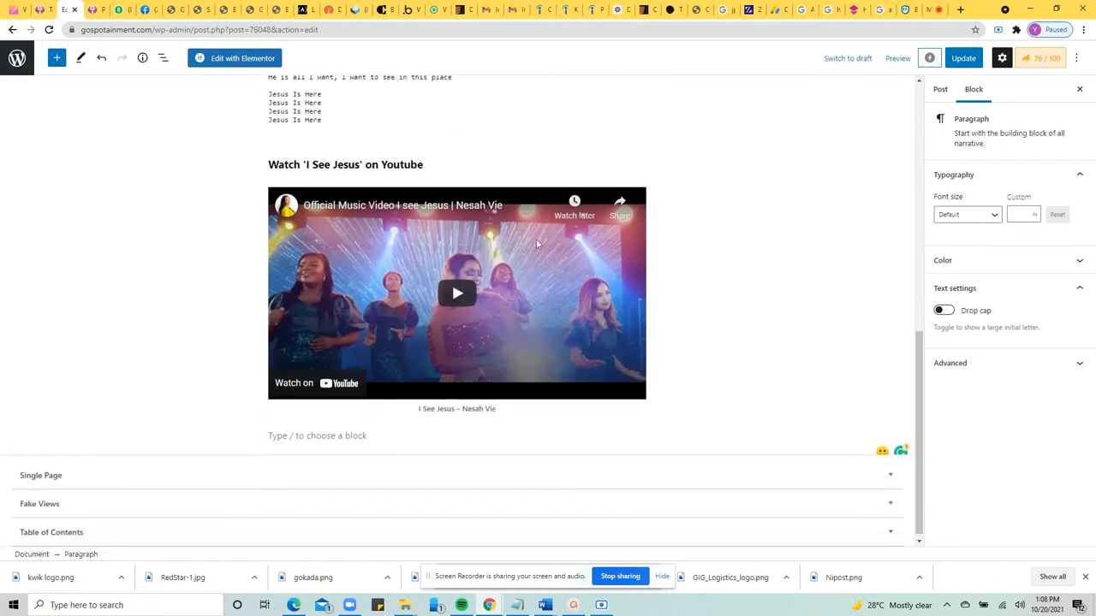
pyautogui.click(459, 298)
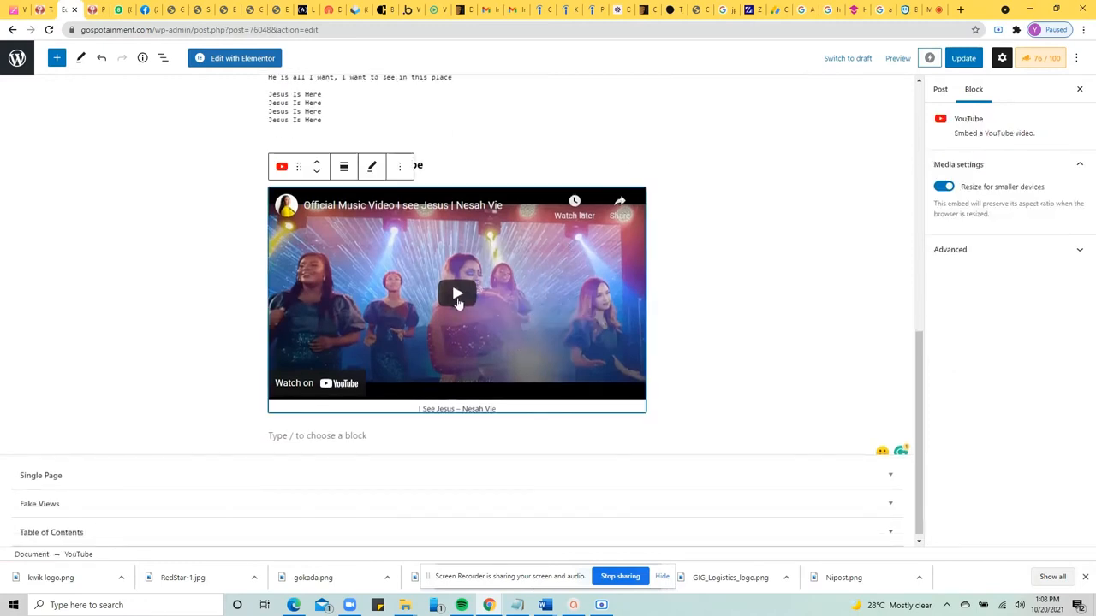
pyautogui.click(458, 293)
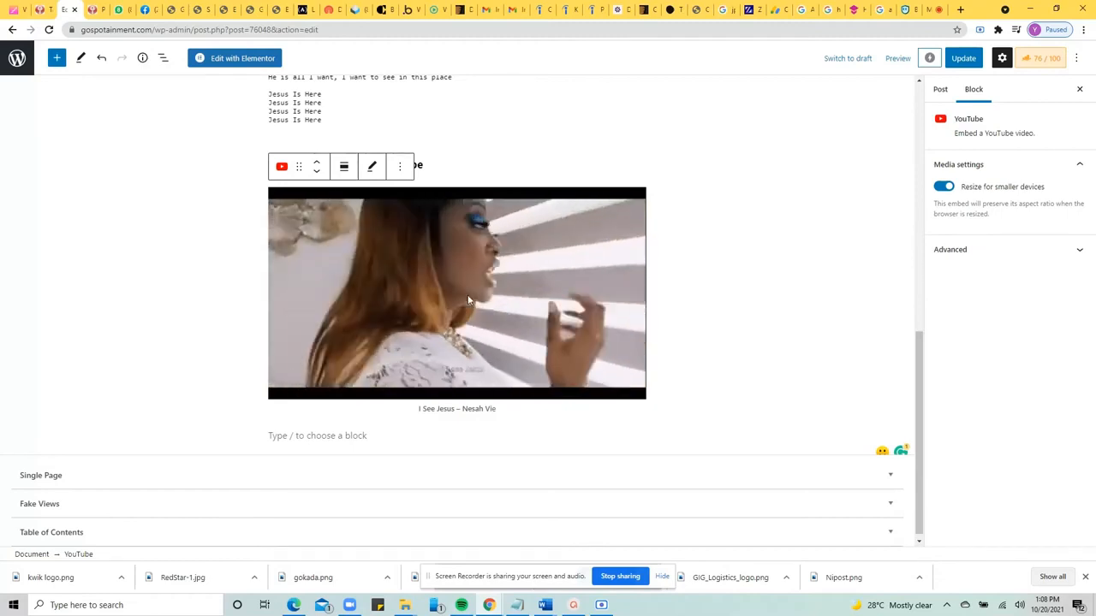
pyautogui.moveTo(461, 285)
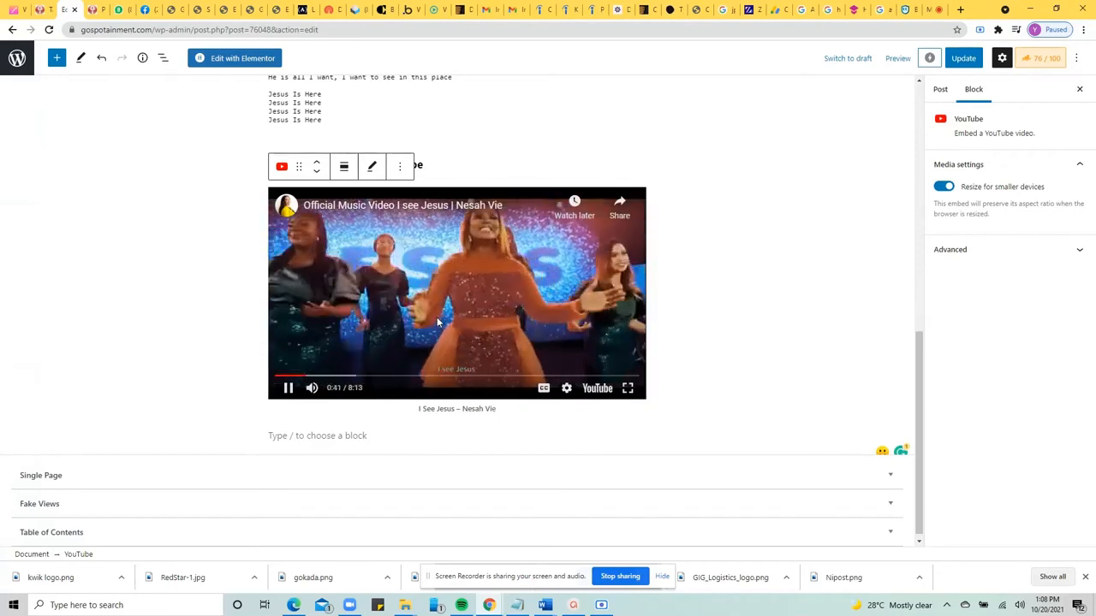
pyautogui.click(288, 388)
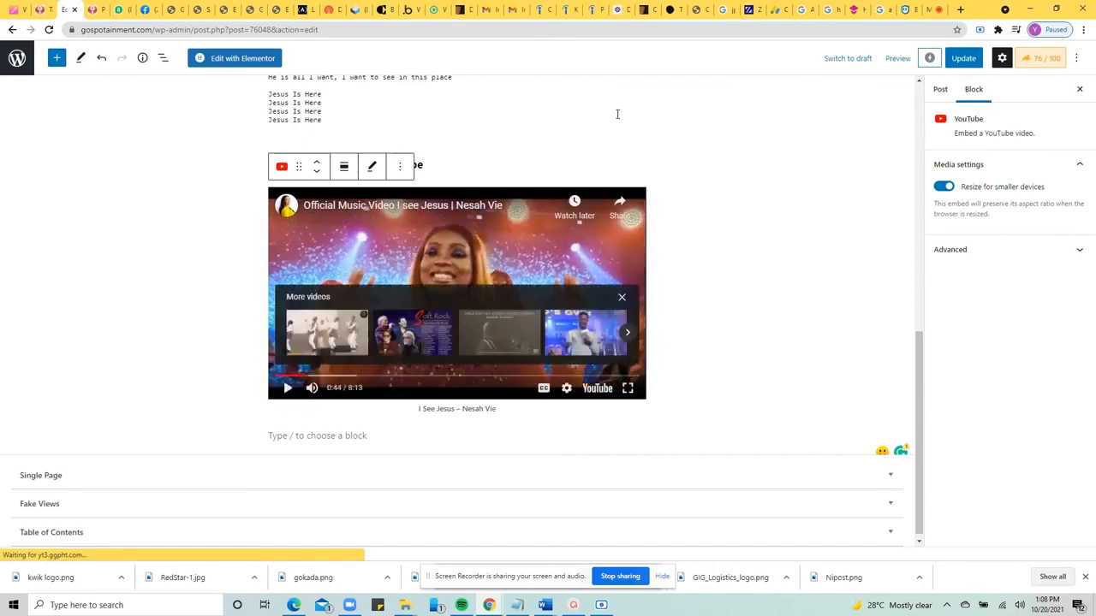
# - Add "The song is a beautiful worship song with an amazing video" to the end of the opening paragraph
pyautogui.scroll(5, 419, 171)
pyautogui.scroll(2, 477, 172)
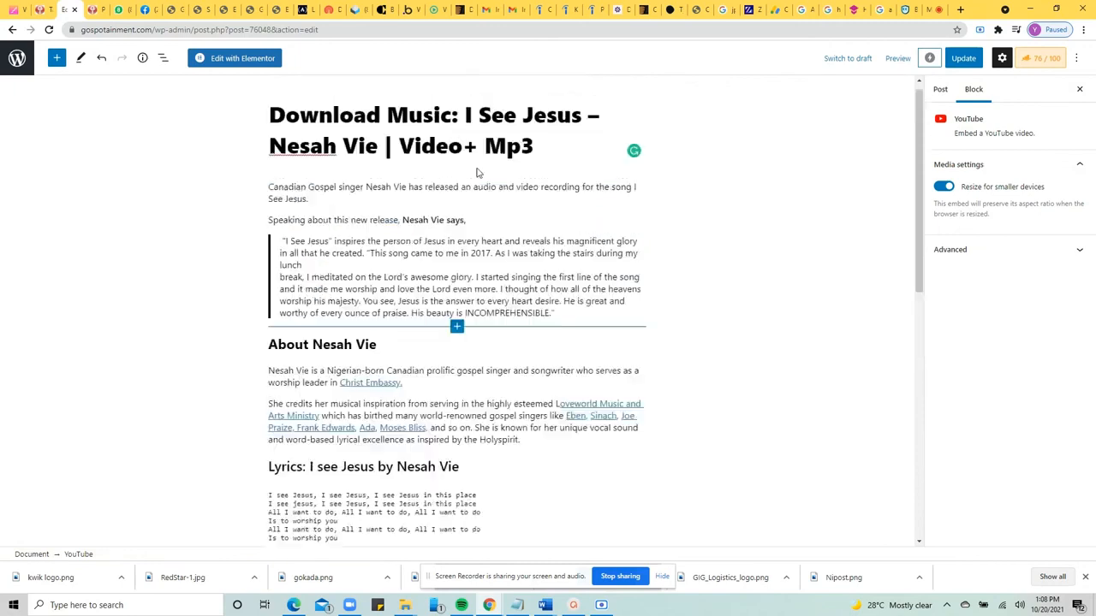
pyautogui.click(345, 215)
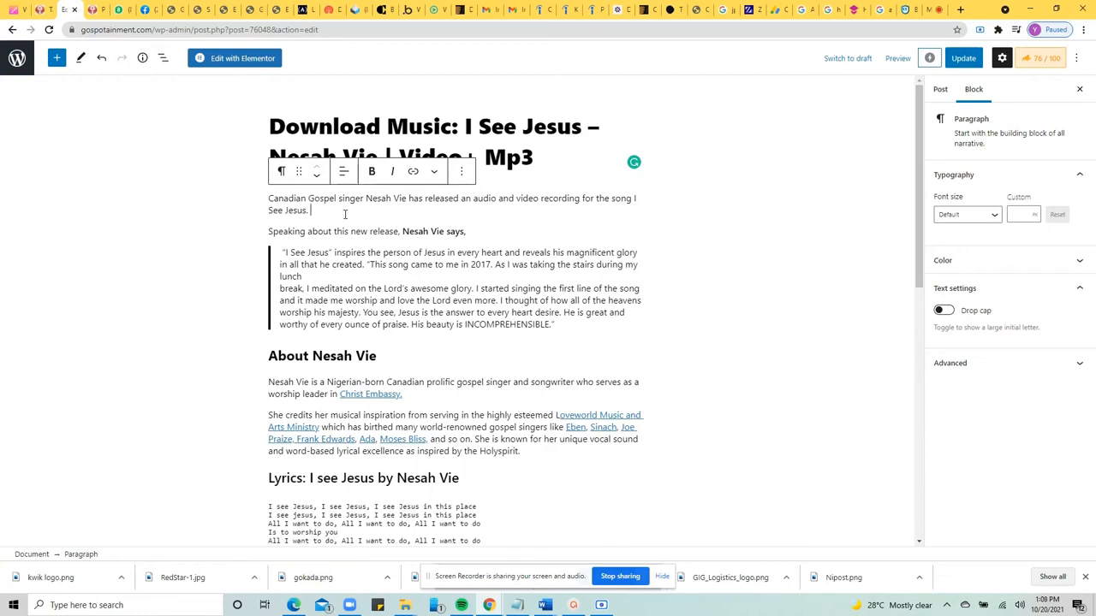
pyautogui.write('The son')
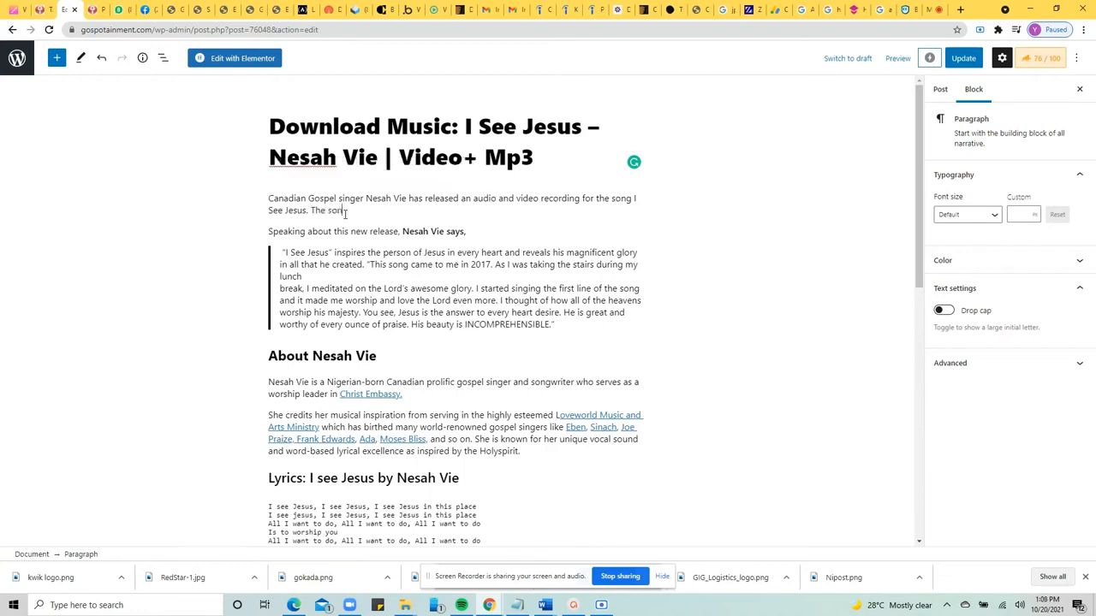
pyautogui.write('g is a beautiful worsh')
pyautogui.write('ip song with an amazing video')
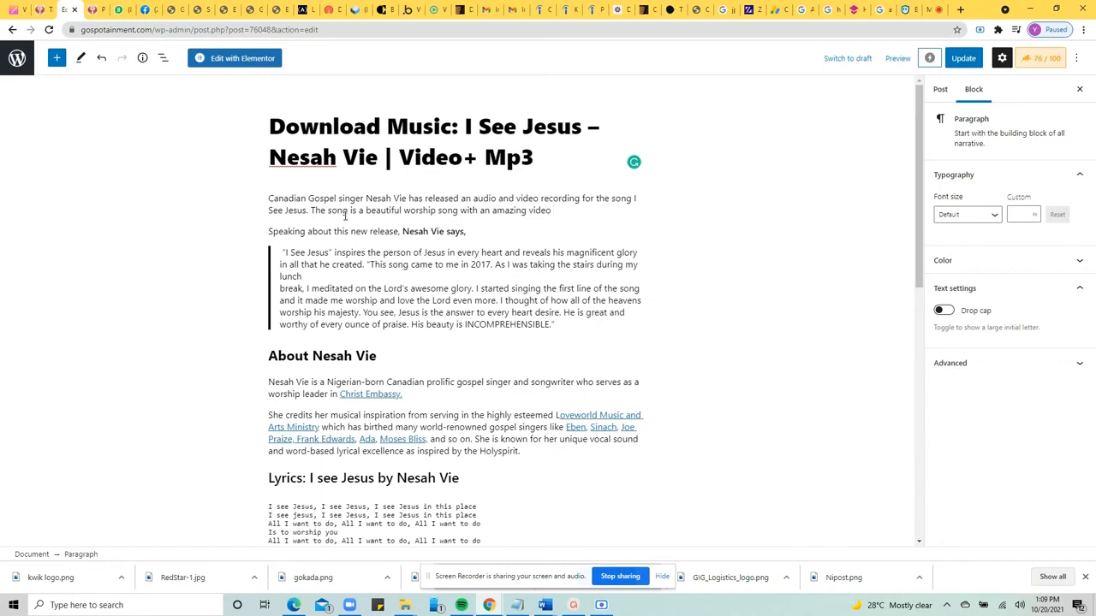
# - Replay the opening seconds of the embedded video to check who shot it, and pause it
pyautogui.scroll(-3, 329, 308)
pyautogui.scroll(-5, 328, 308)
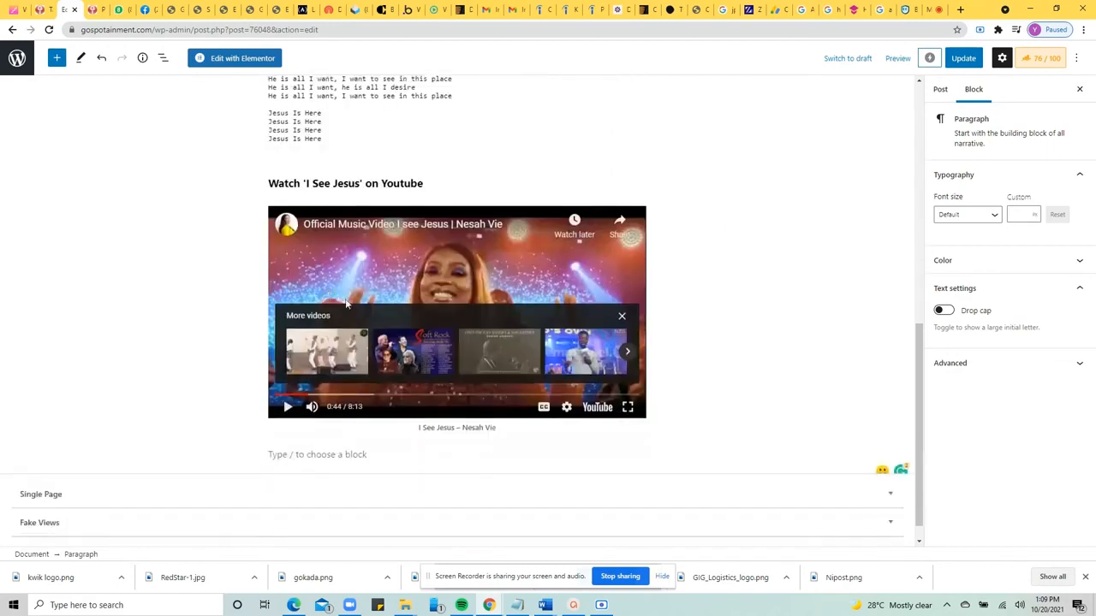
pyautogui.click(622, 318)
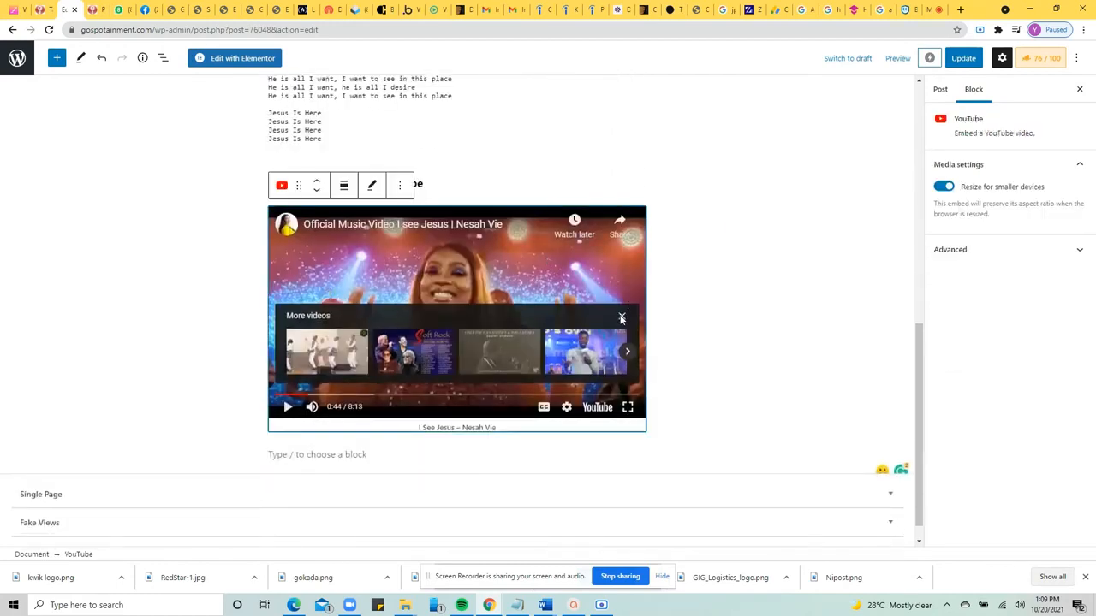
pyautogui.click(622, 317)
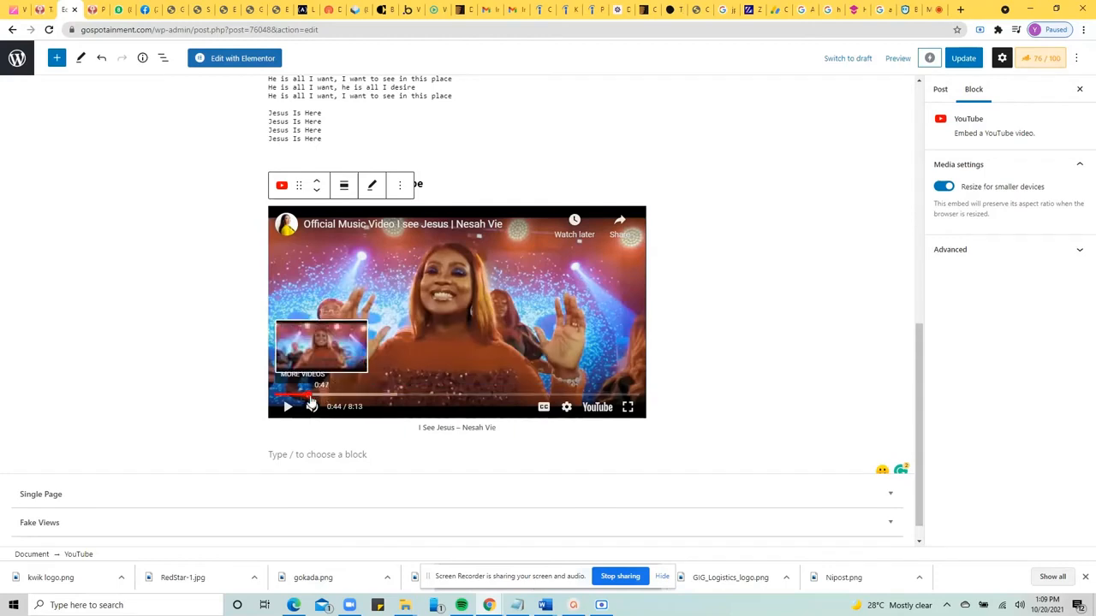
pyautogui.rightClick(250, 394)
pyautogui.click(416, 338)
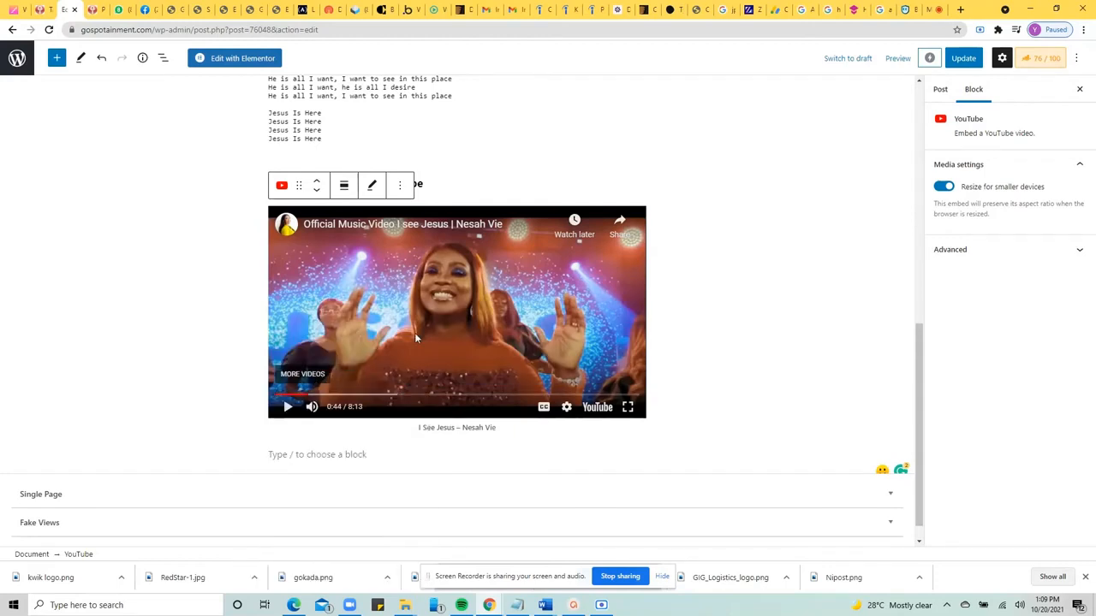
pyautogui.click(278, 395)
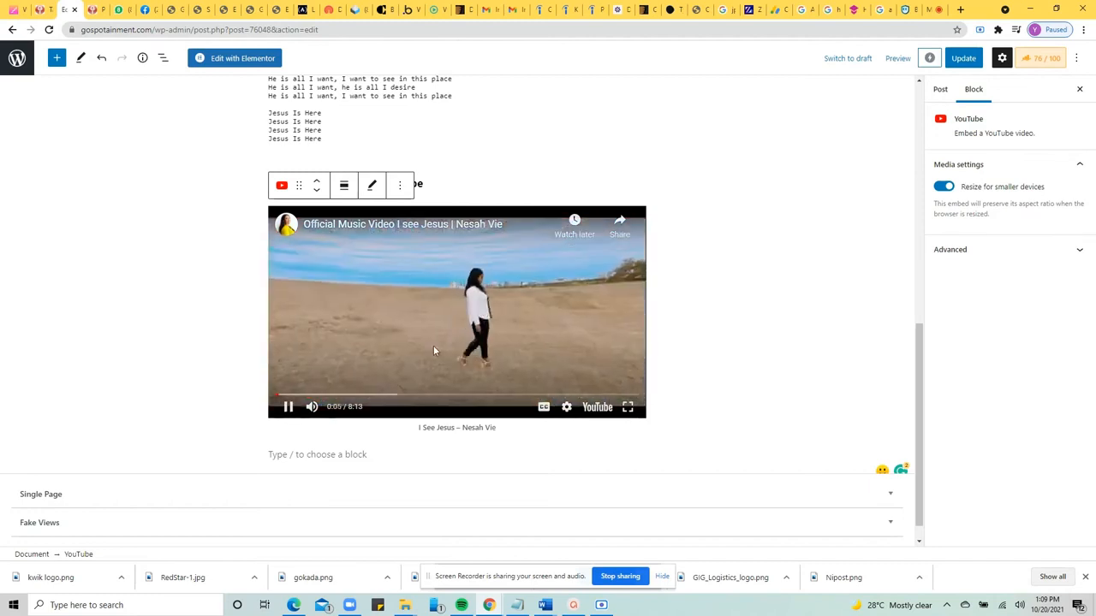
pyautogui.click(279, 396)
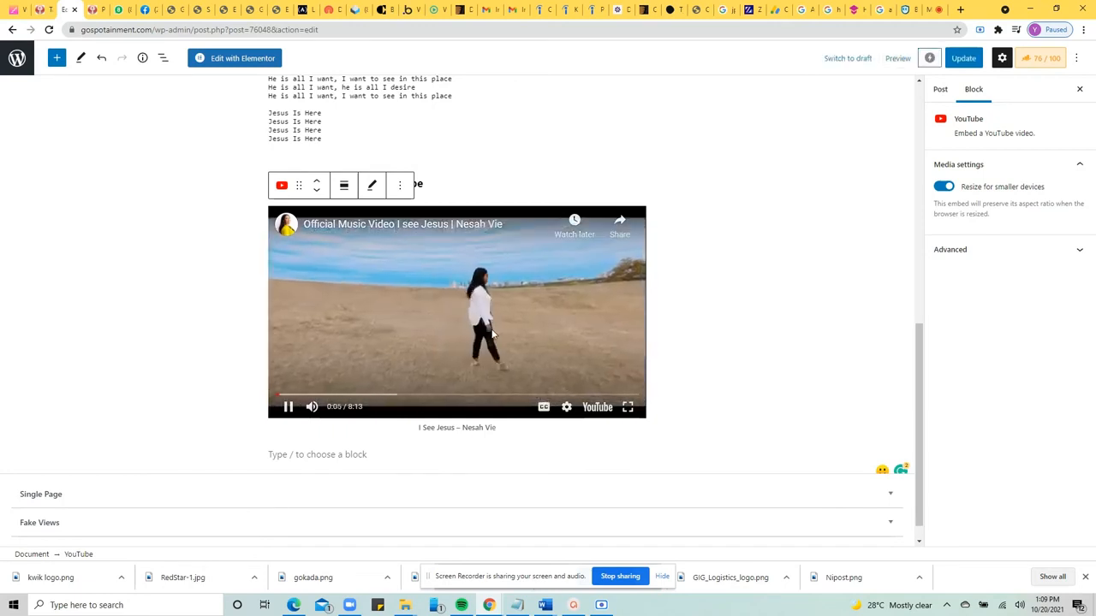
pyautogui.click(277, 396)
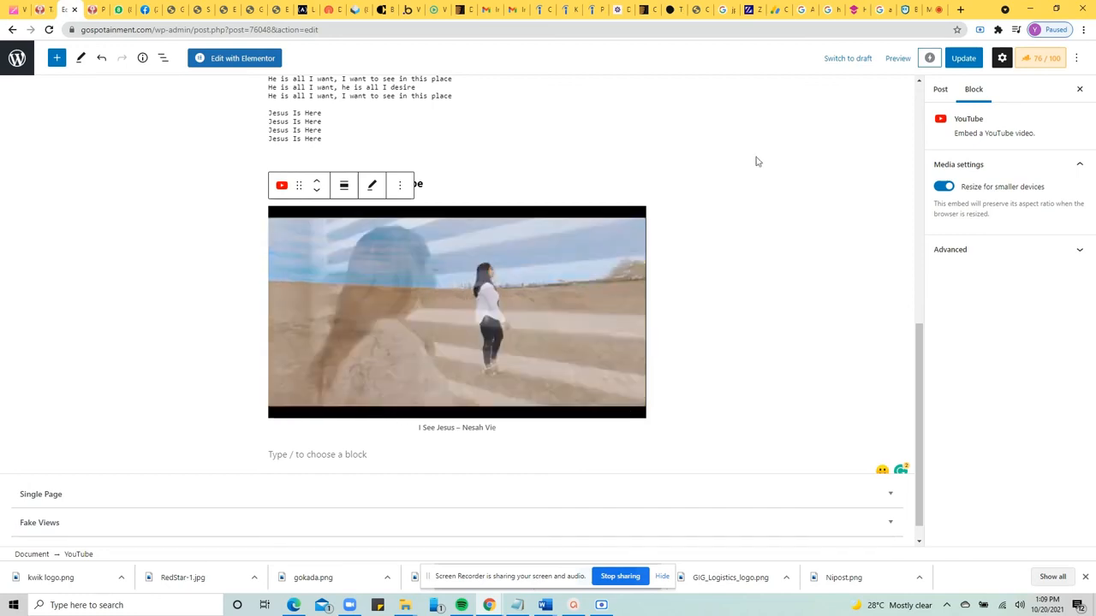
pyautogui.click(619, 227)
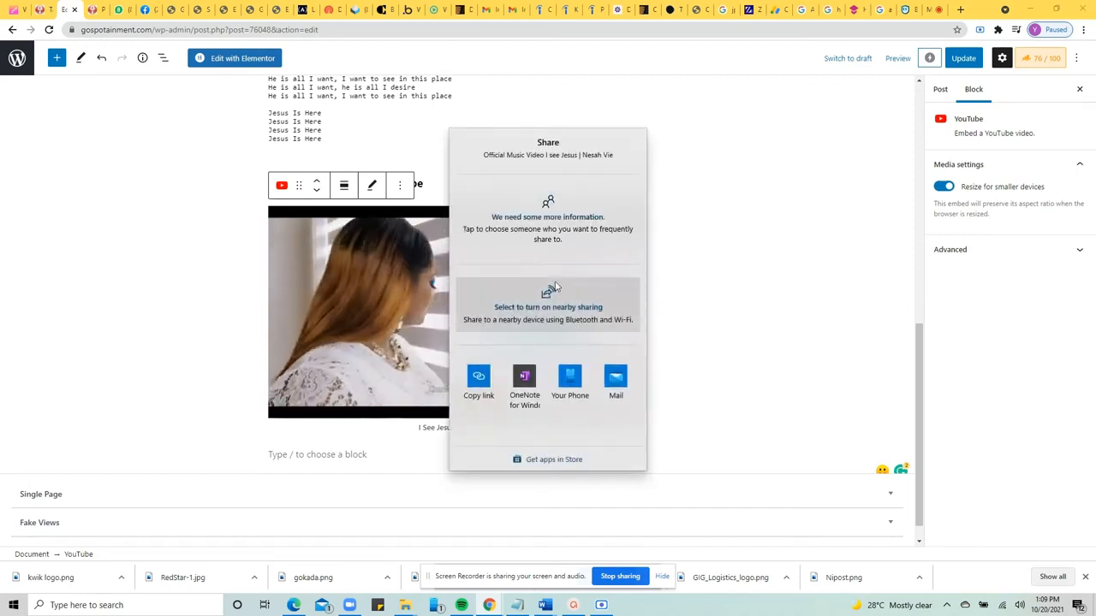
pyautogui.click(436, 289)
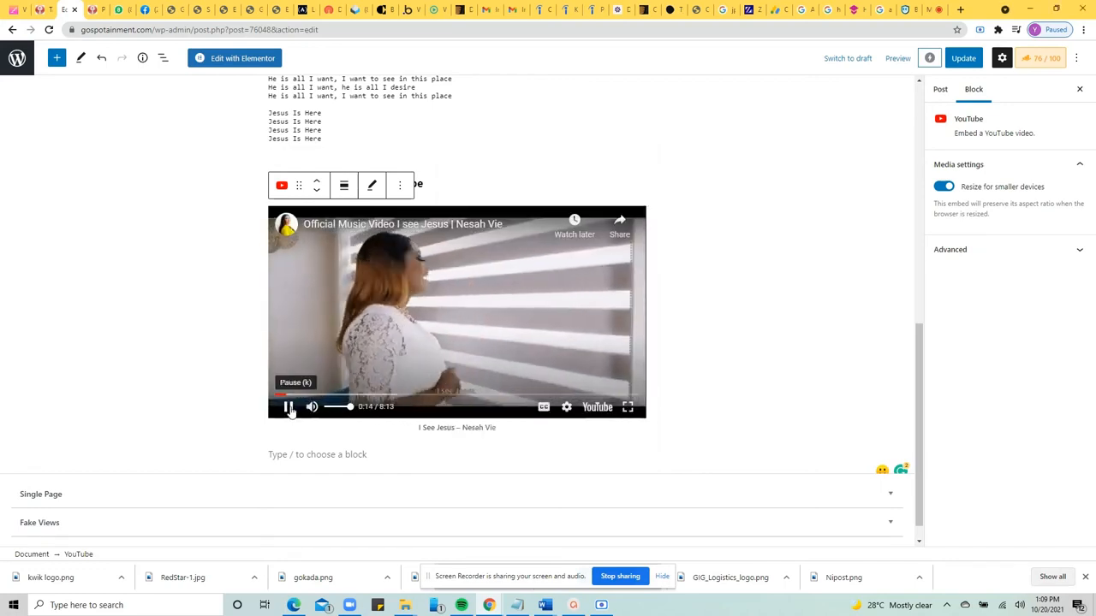
pyautogui.click(289, 408)
# - Extend the opening paragraph after "amazing video" with "shot by EMGM. The videos feature lovely scenery and the picture quality is high definition."
pyautogui.scroll(5, 811, 220)
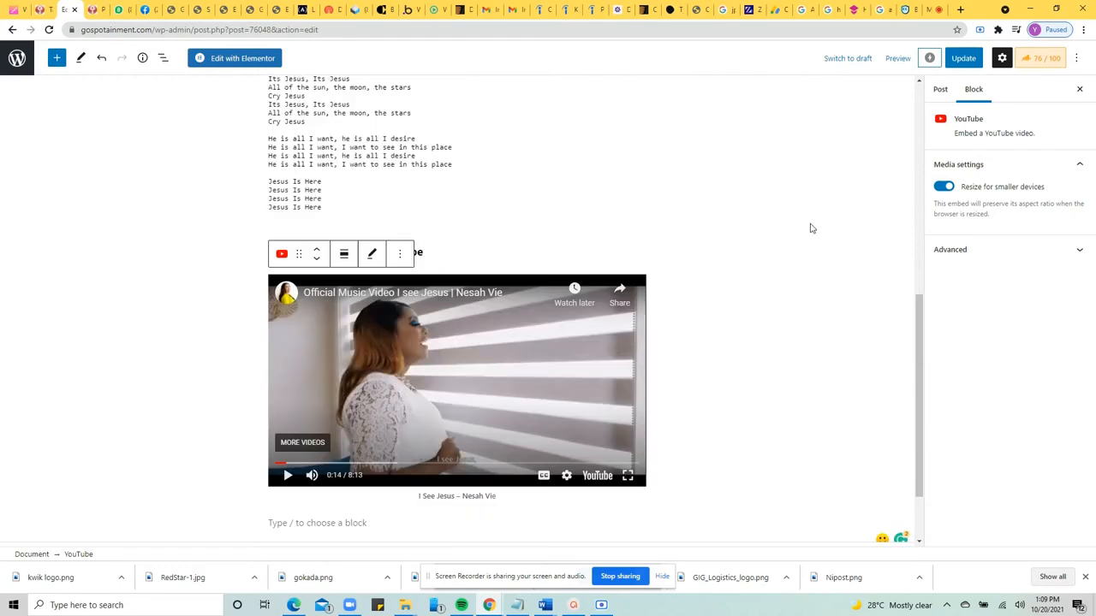
pyautogui.scroll(2, 622, 184)
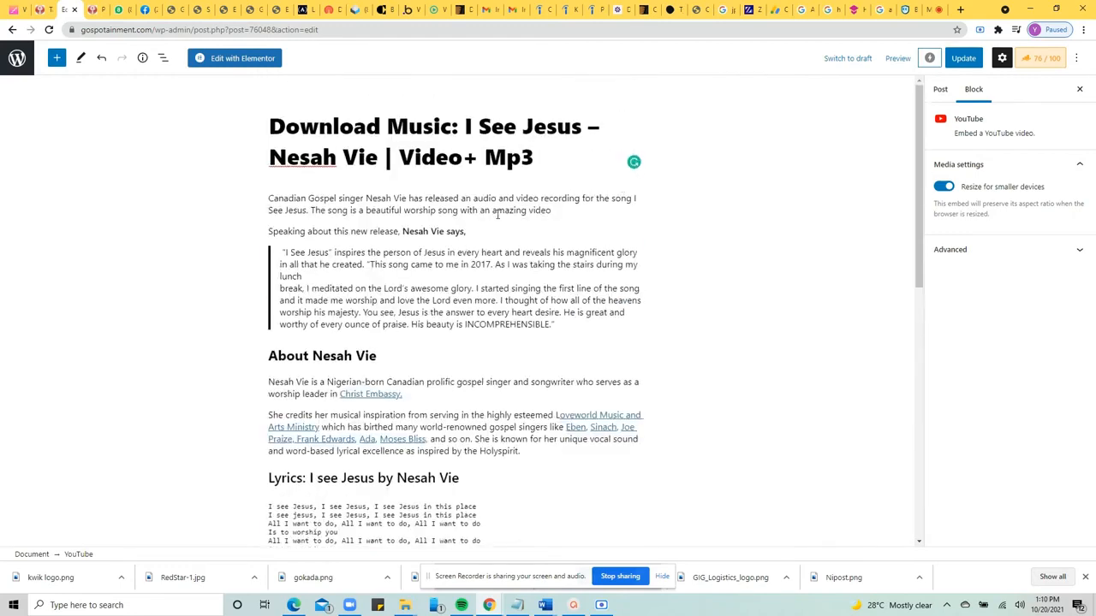
pyautogui.click(557, 211)
pyautogui.write('shot by')
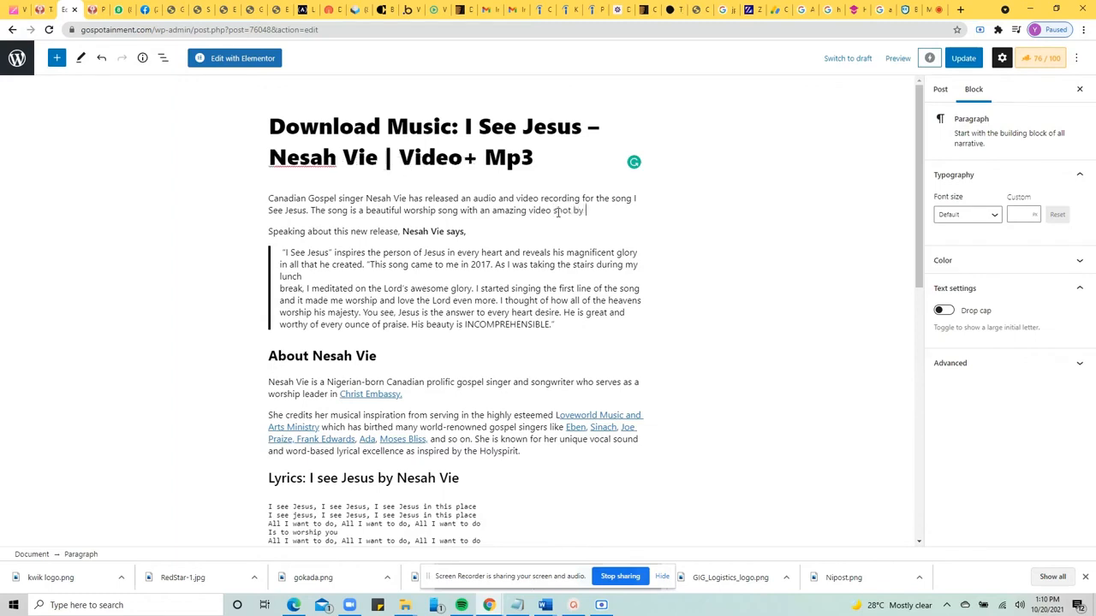
pyautogui.write(' EMGM. The video')
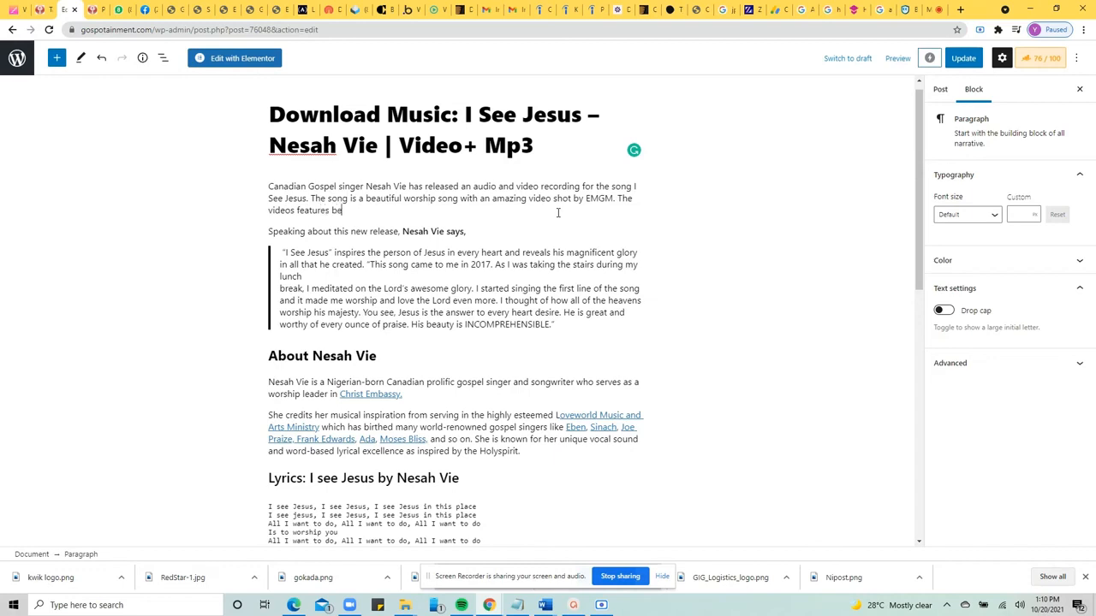
pyautogui.write('s features lovely s')
pyautogui.write('cenery and the picture w')
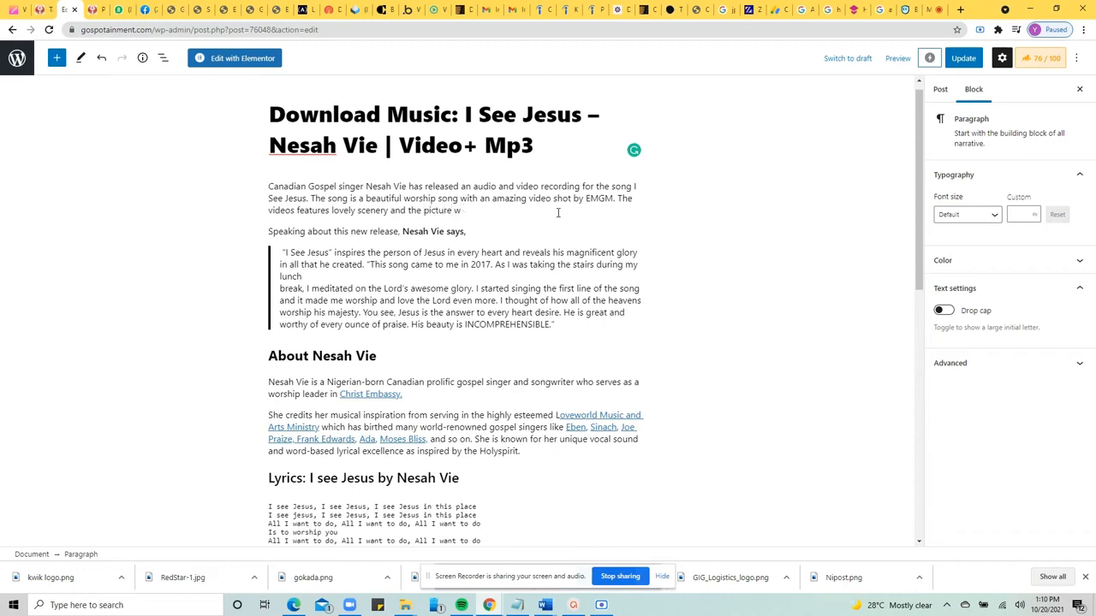
pyautogui.write('lity')
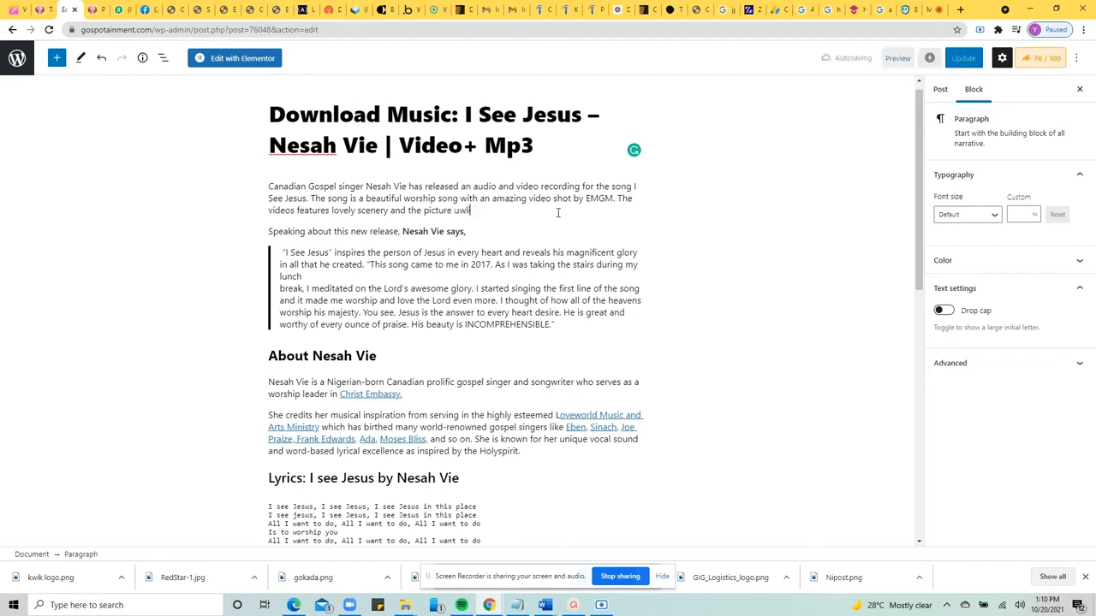
pyautogui.press('BackSpace')
pyautogui.press('BackSpace')
pyautogui.press('BackSpace')
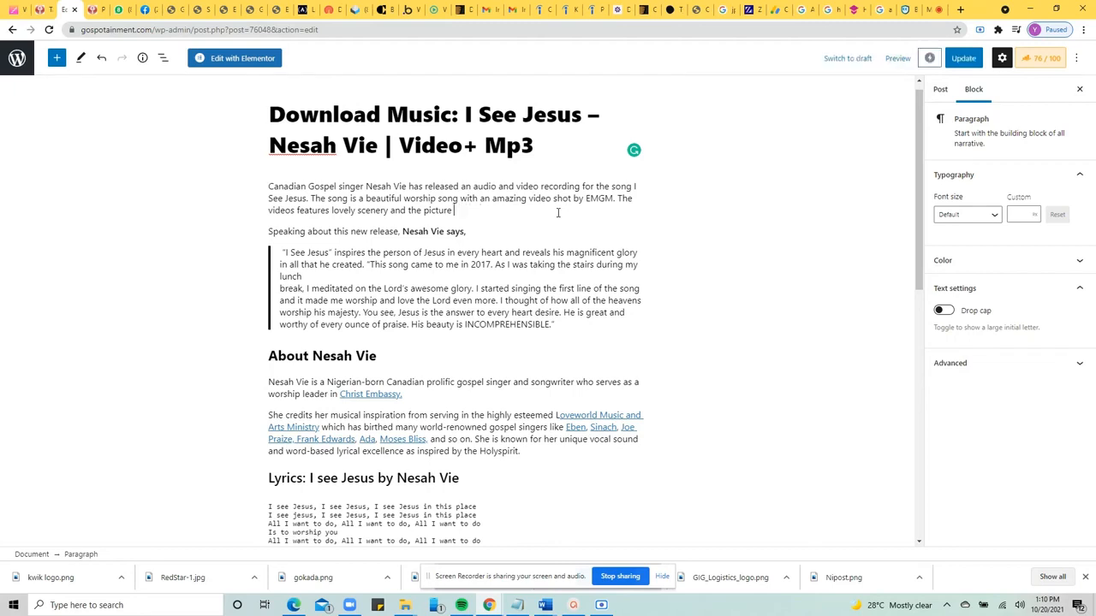
pyautogui.write('uality is high definition')
pyautogui.moveTo(315, 208)
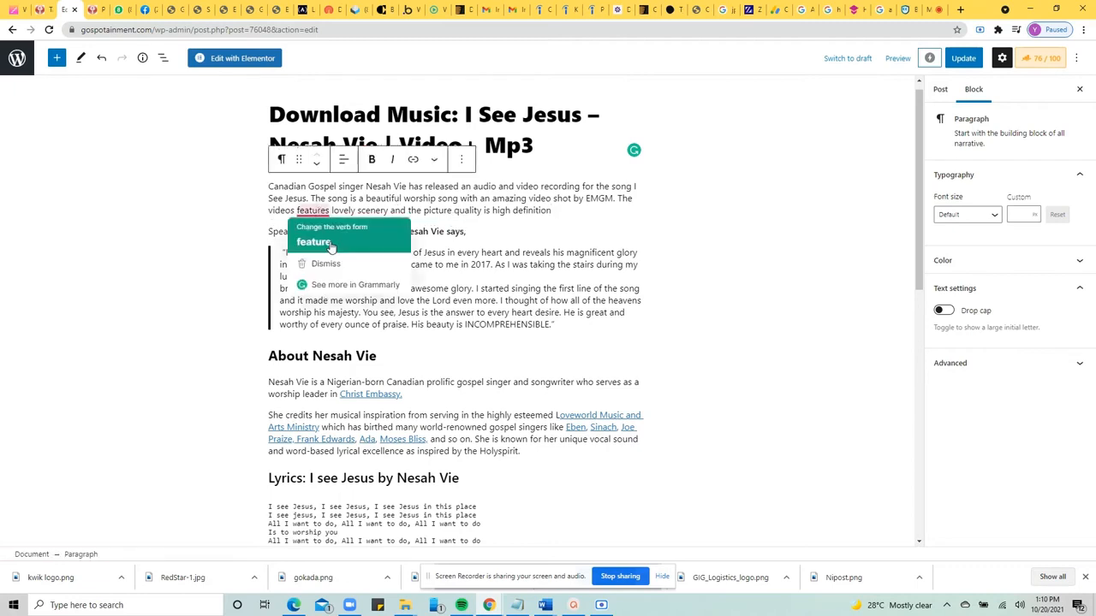
pyautogui.click(330, 244)
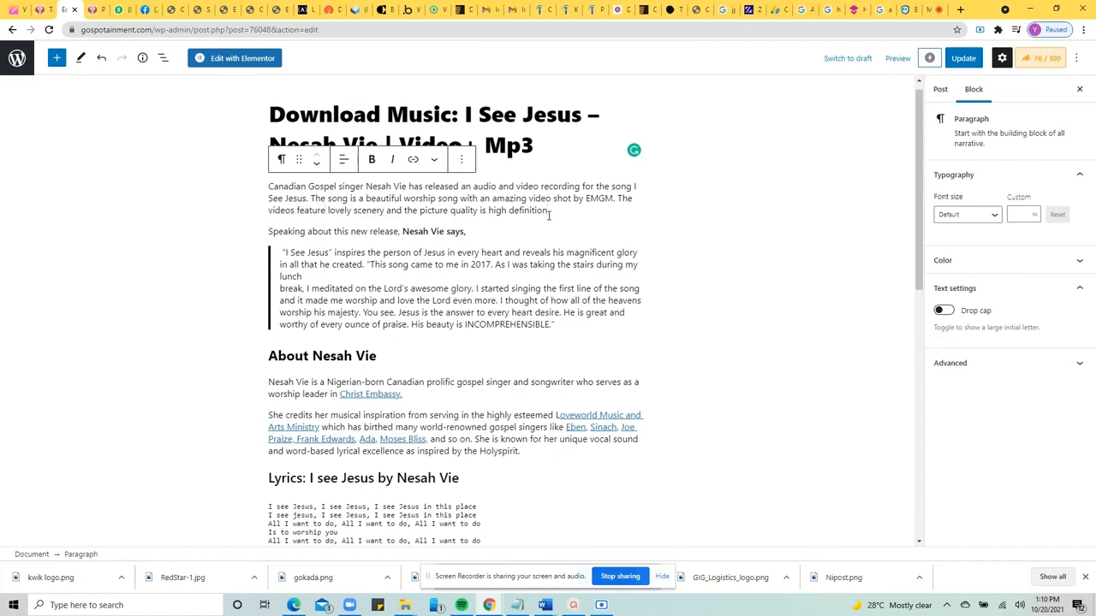
# - Remove the stray line break between "lunch" and "break" in the quote so the sentence runs on
pyautogui.press('Return')
pyautogui.click(351, 277)
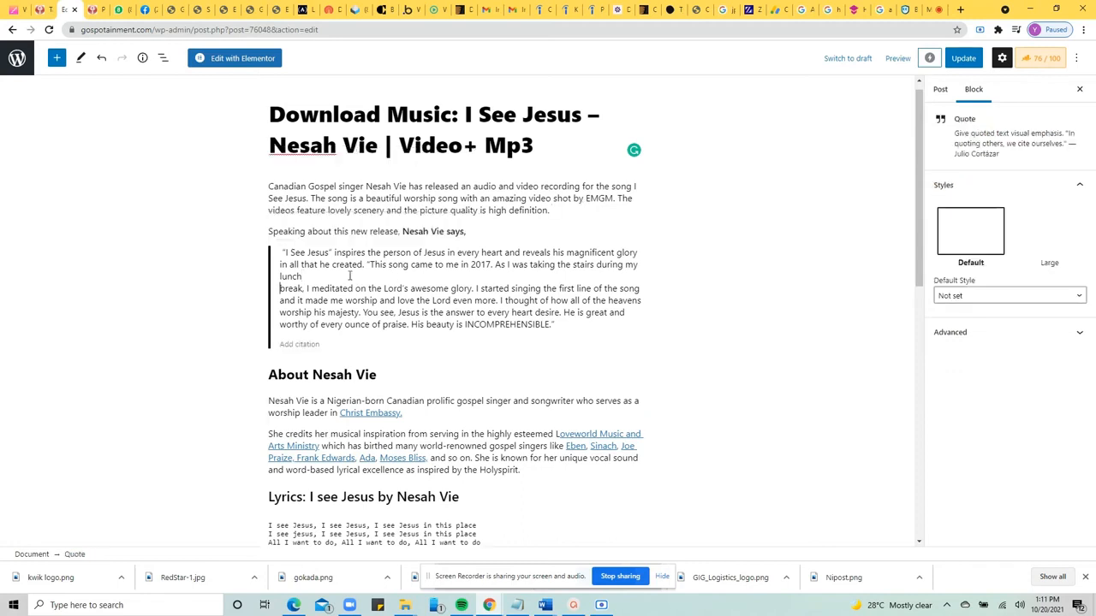
pyautogui.press('Delete')
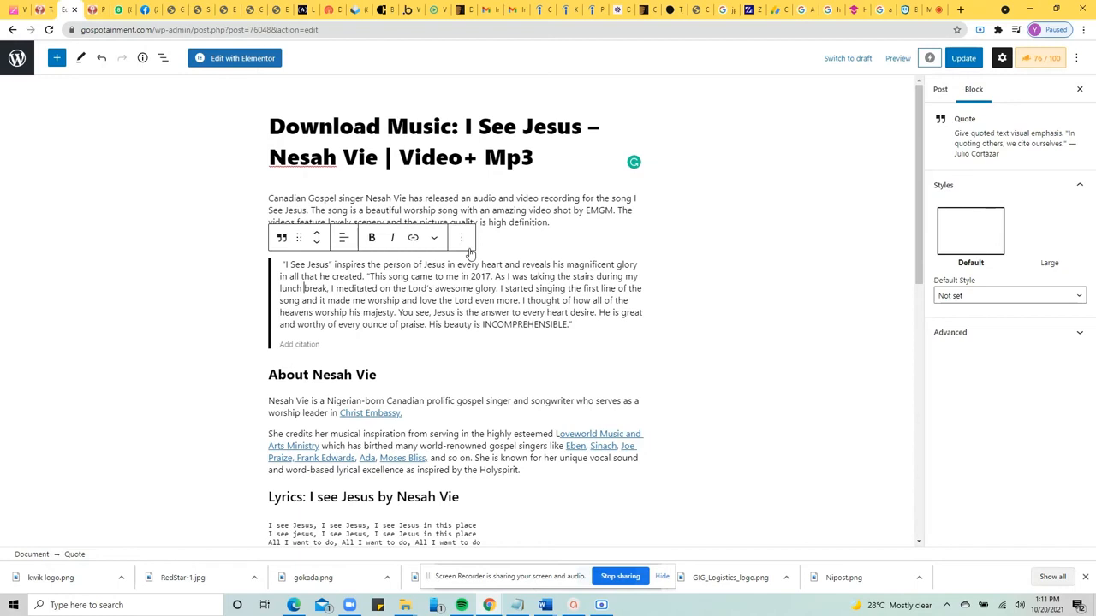
# - Review the post from the opening paragraph through the quote and the artist section to the lyrics
pyautogui.click(536, 197)
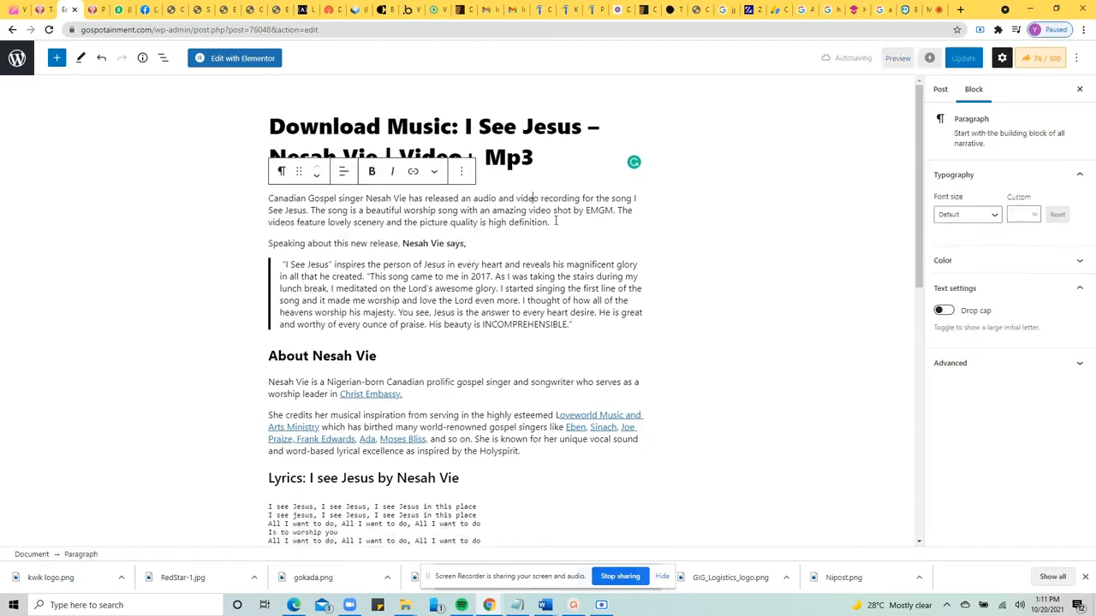
pyautogui.click(552, 219)
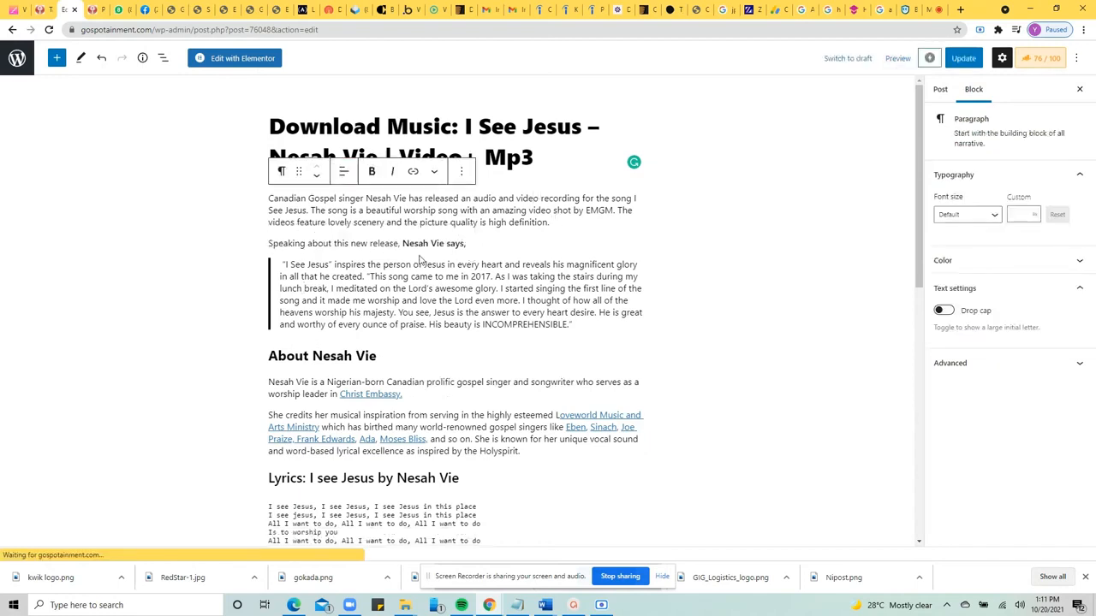
pyautogui.click(417, 244)
pyautogui.click(388, 304)
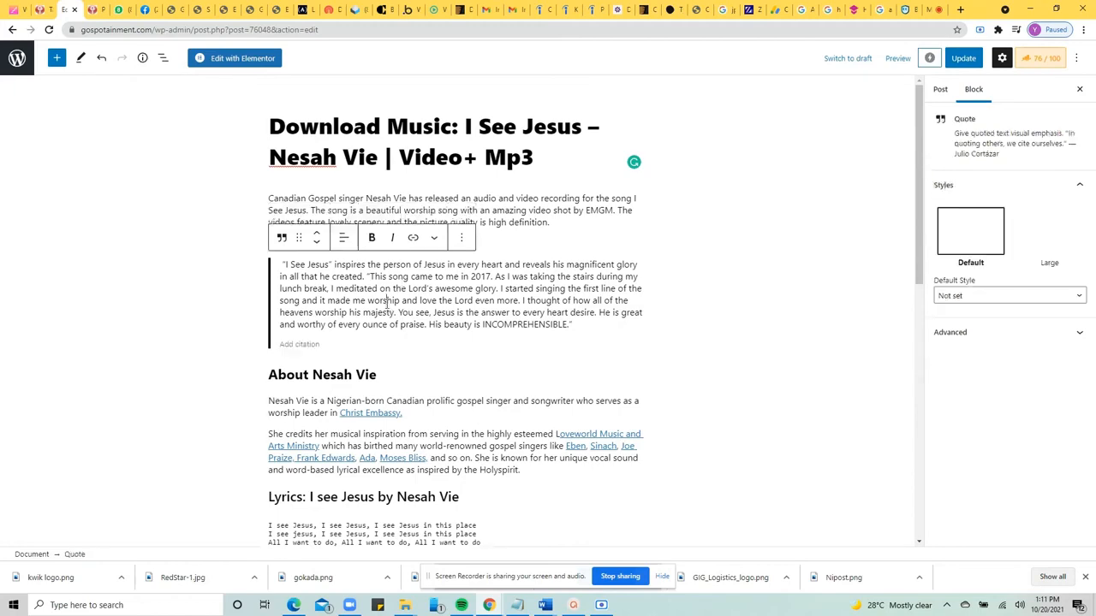
pyautogui.scroll(-1, 469, 309)
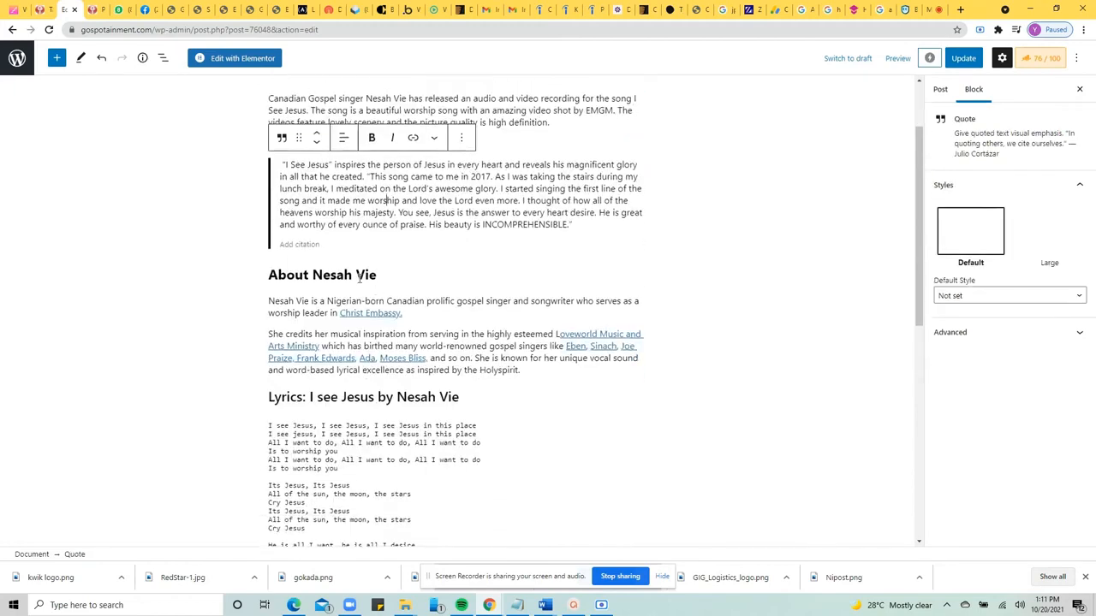
pyautogui.click(380, 275)
pyautogui.click(374, 448)
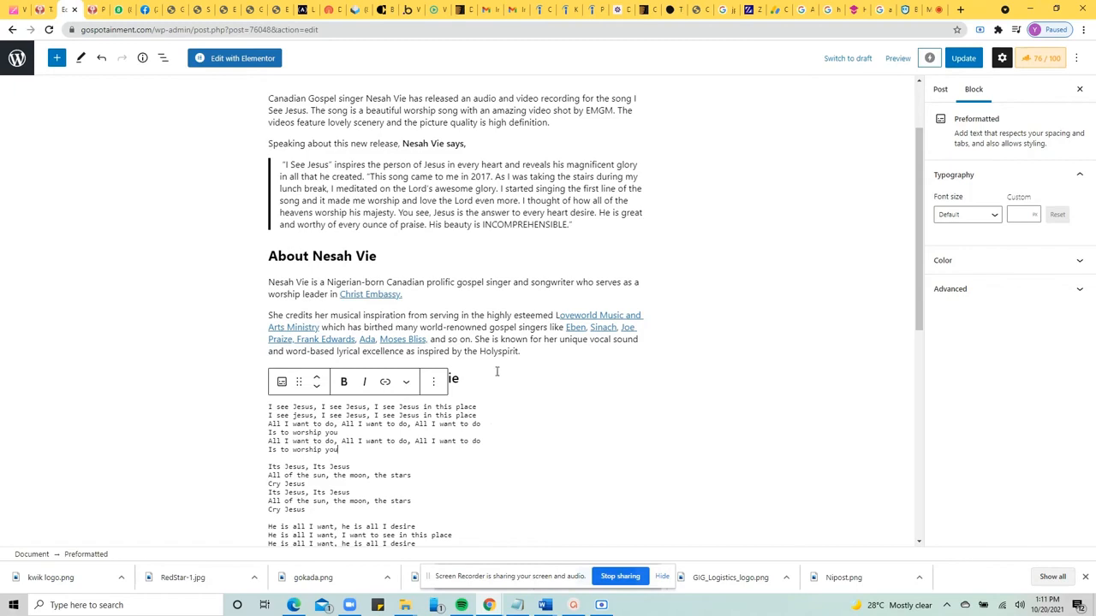
pyautogui.scroll(-1, 790, 264)
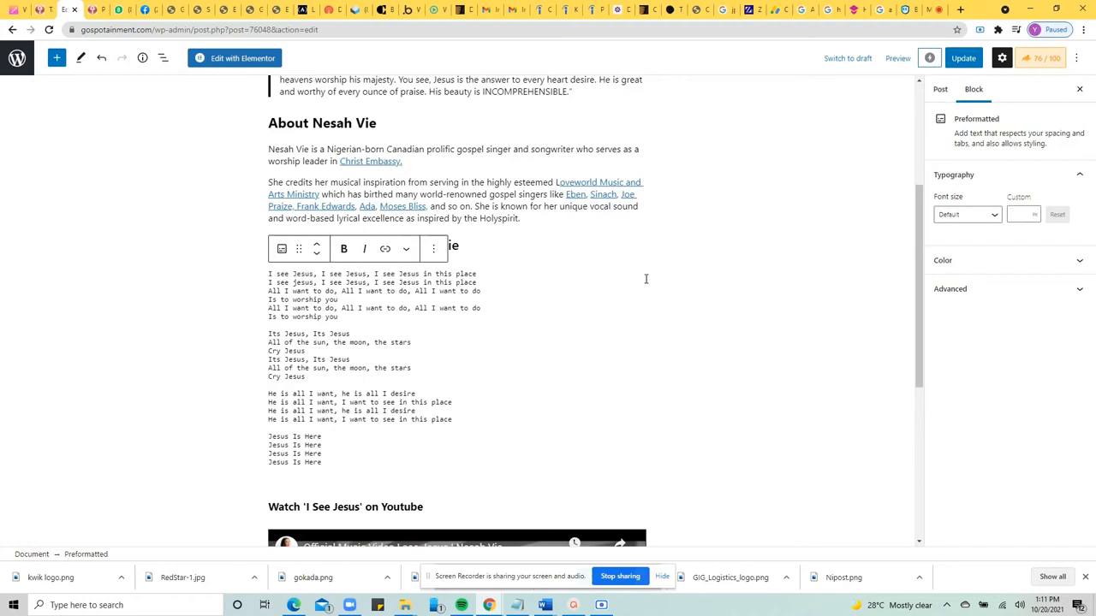
# - Examine the Basic SEO and Additional checks in Rank Math to see which ones still fail
pyautogui.click(1044, 59)
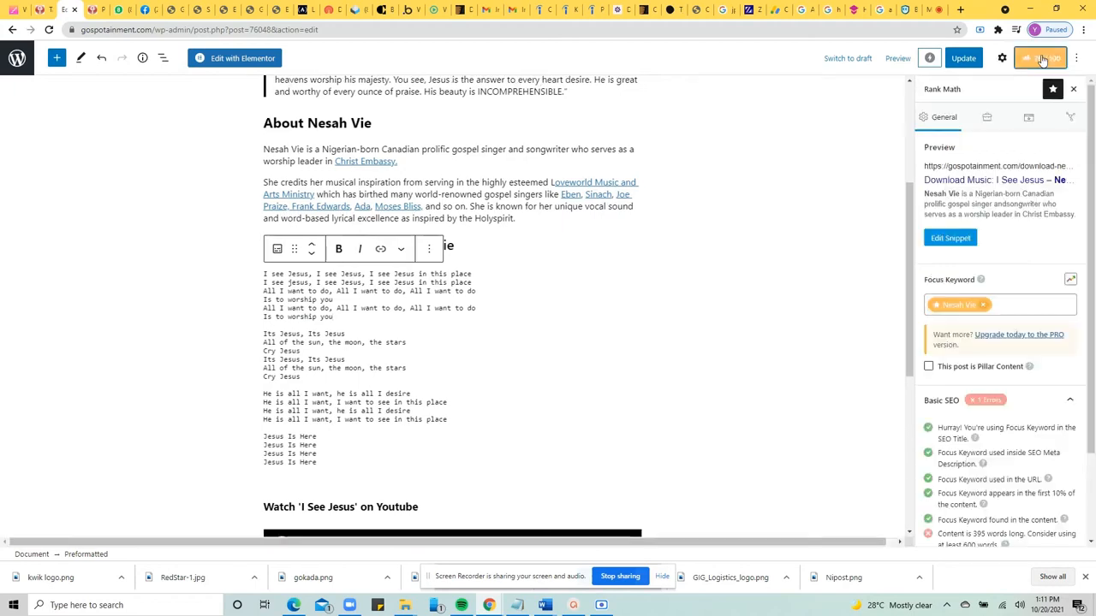
pyautogui.scroll(-1, 1043, 370)
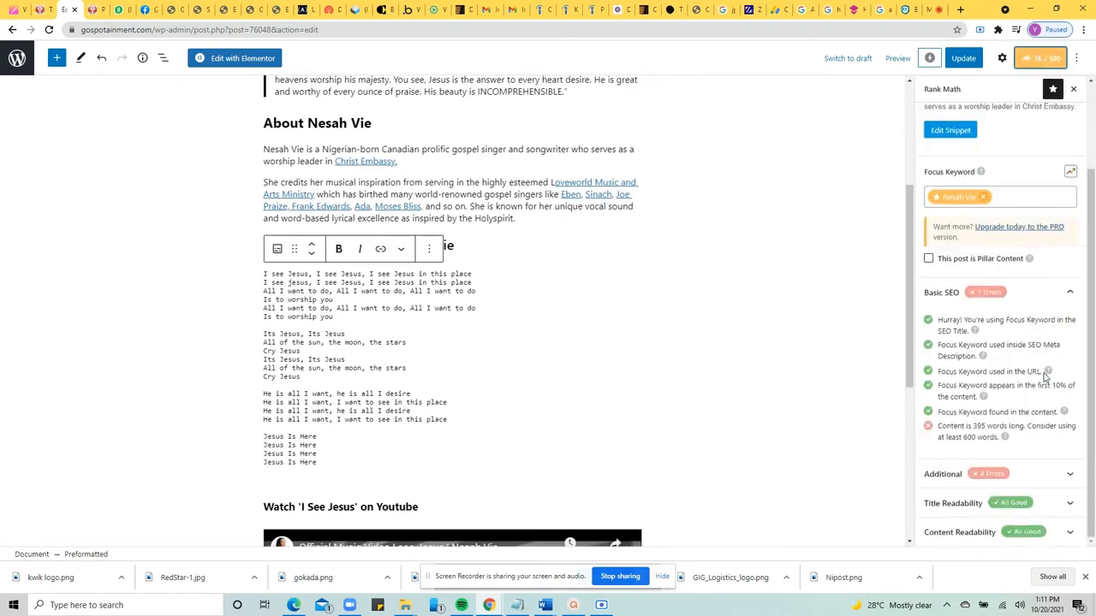
pyautogui.click(966, 476)
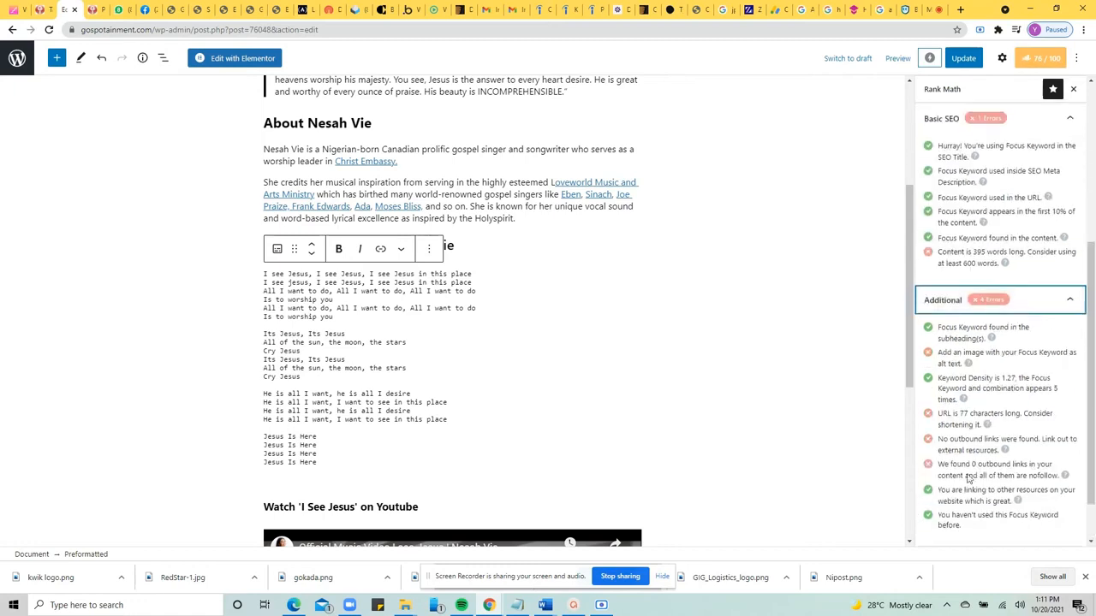
pyautogui.click(1017, 311)
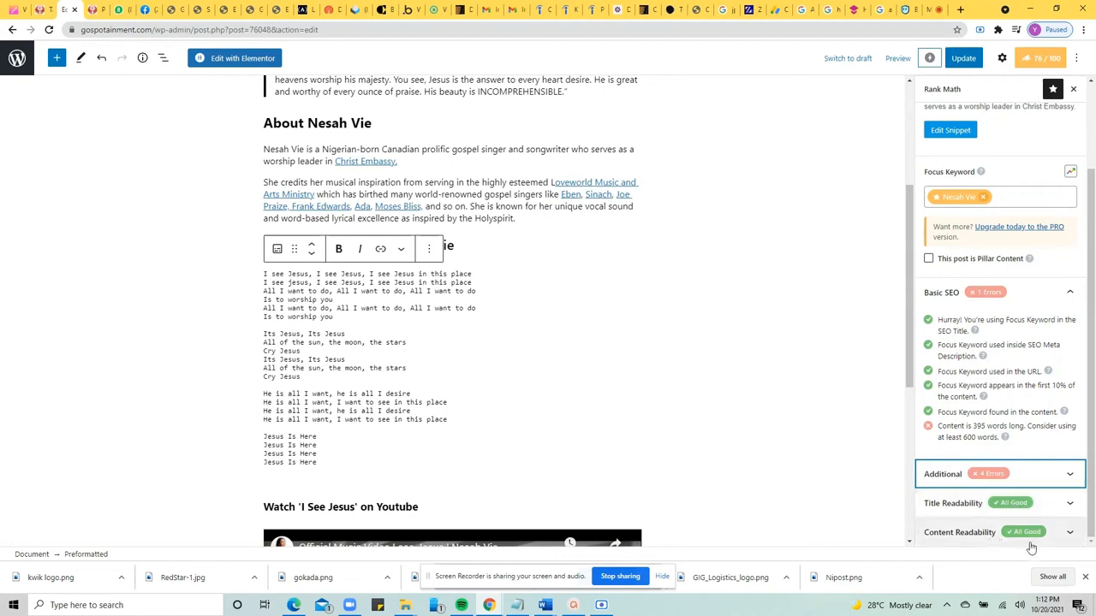
pyautogui.click(1001, 476)
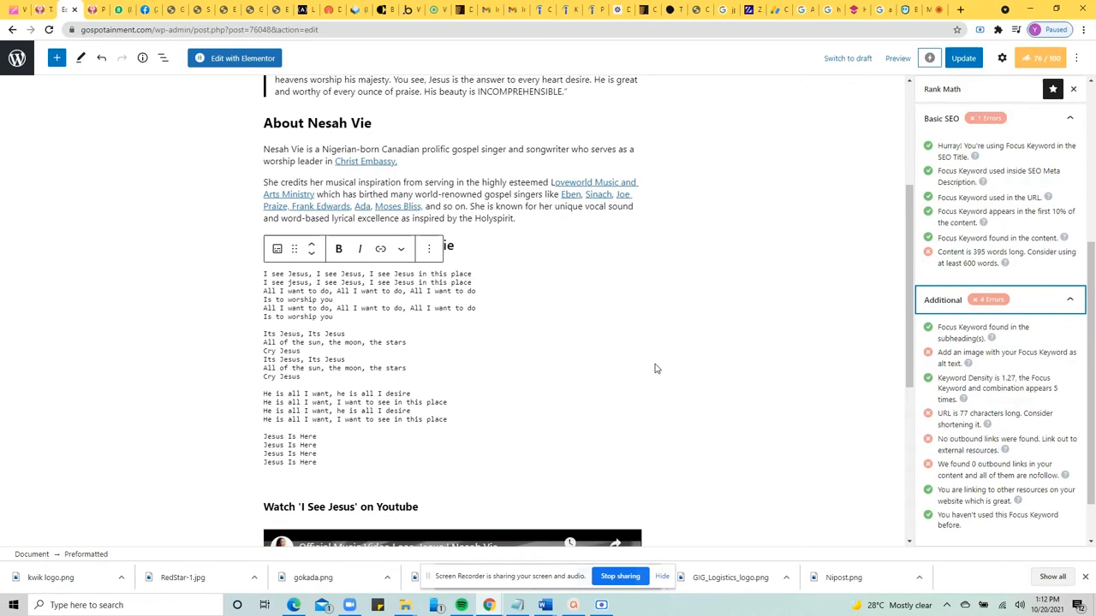
# - Copy the share link of the embedded YouTube video under "Watch 'I See Jesus' on Youtube"
pyautogui.scroll(-2, 654, 368)
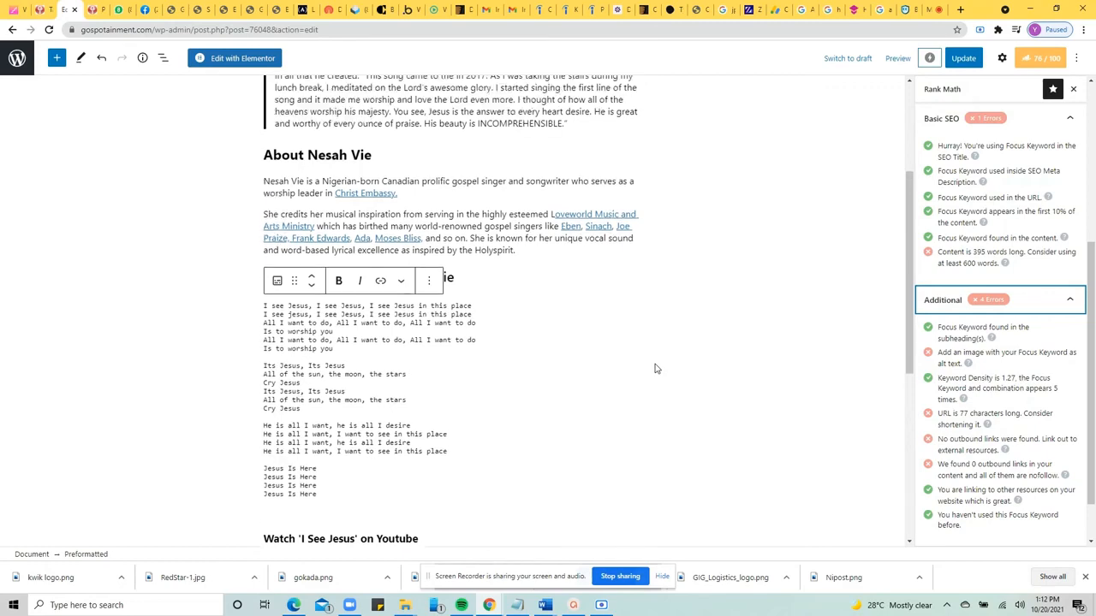
pyautogui.scroll(3, 655, 368)
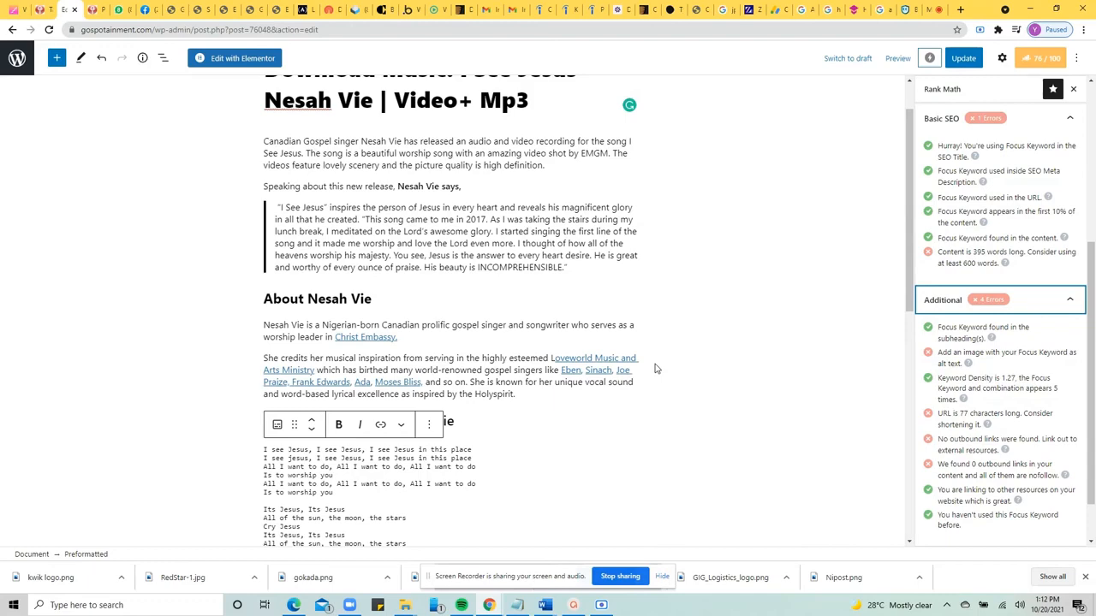
pyautogui.scroll(-6, 654, 368)
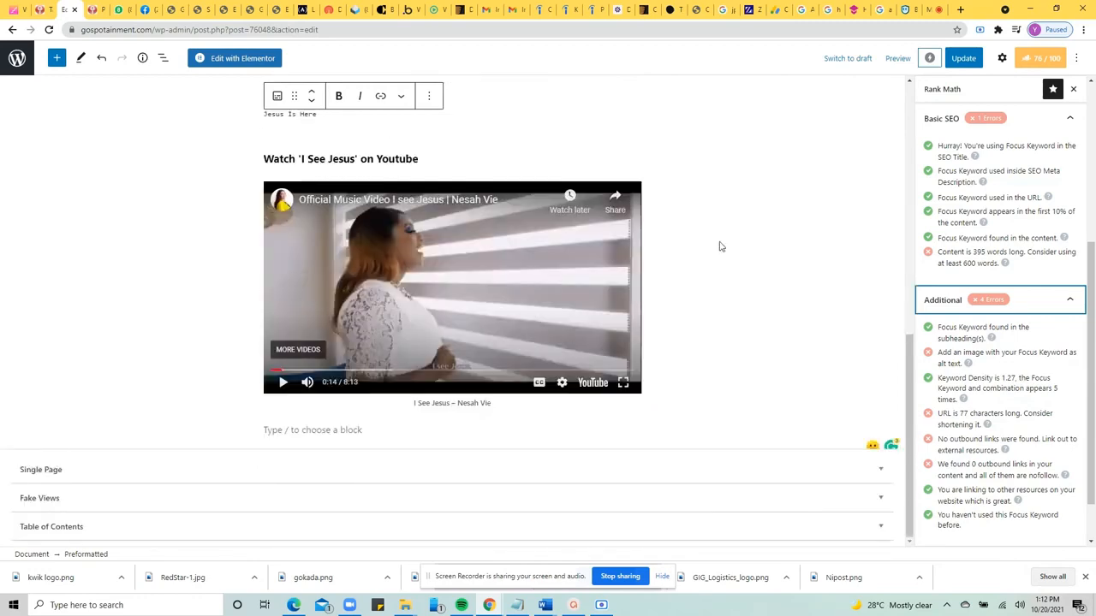
pyautogui.scroll(7, 719, 247)
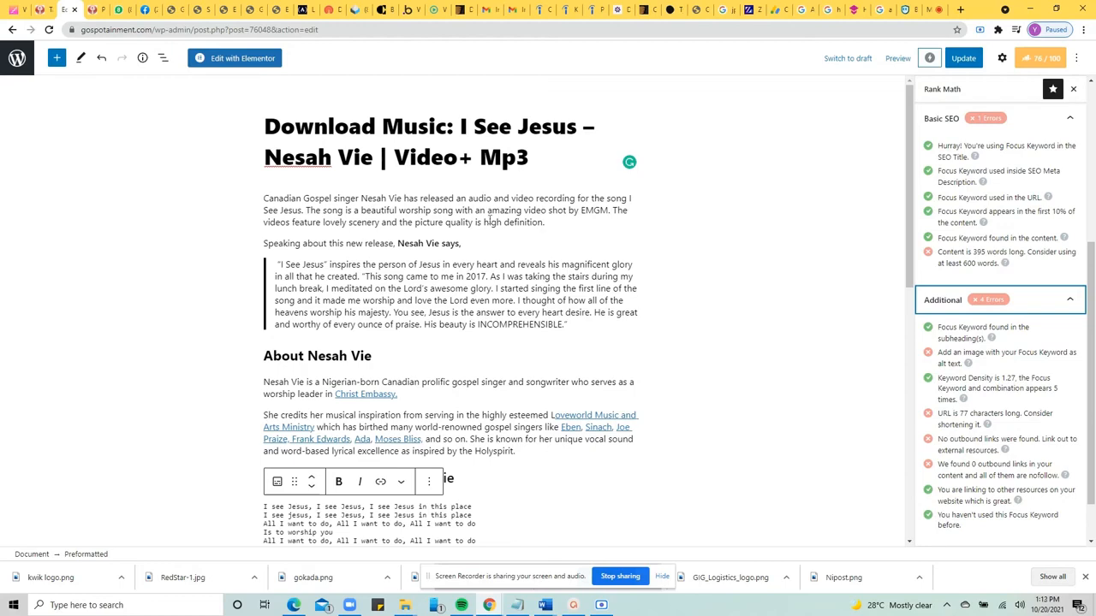
pyautogui.scroll(-3, 603, 261)
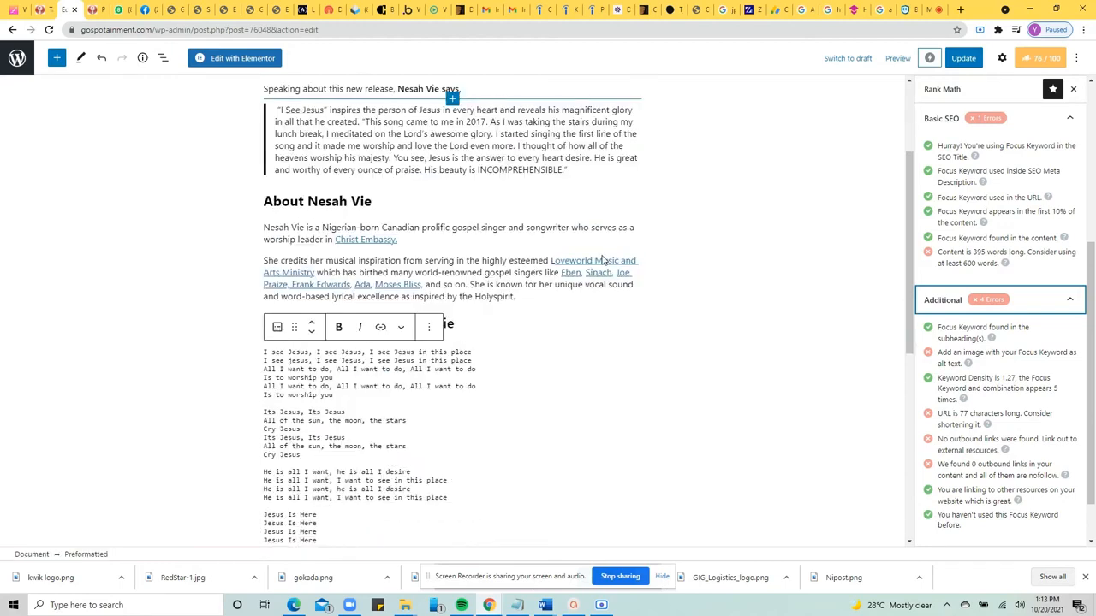
pyautogui.scroll(-3, 618, 320)
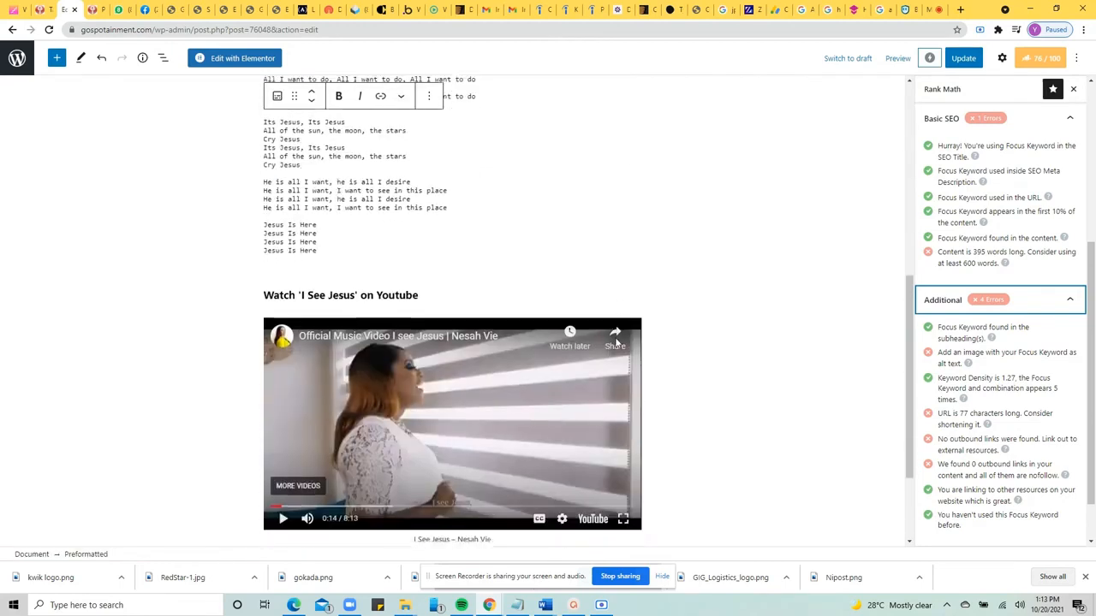
pyautogui.click(615, 343)
pyautogui.click(615, 342)
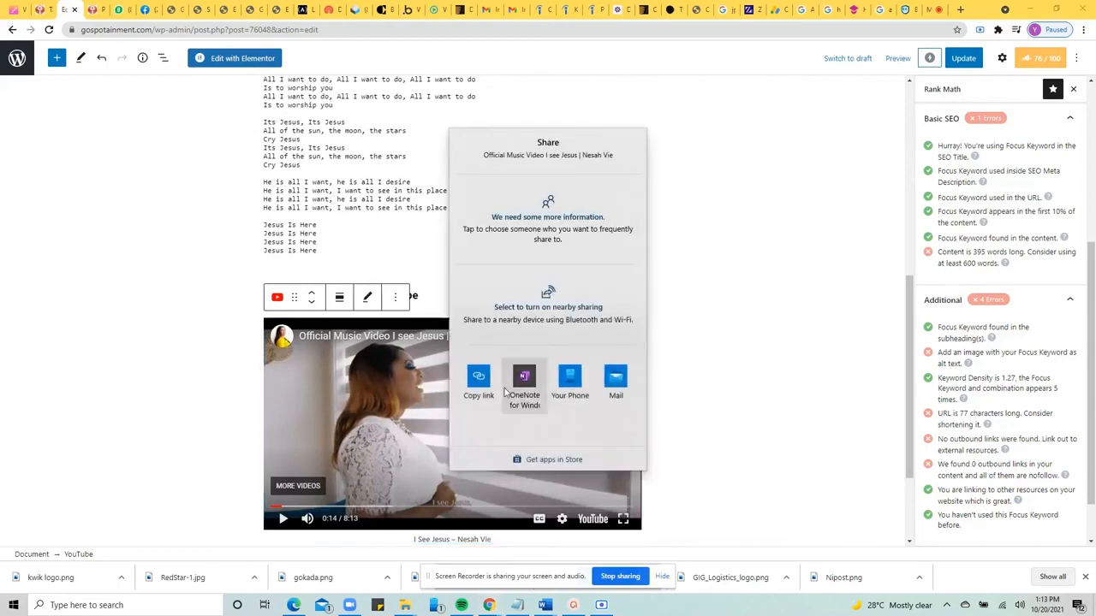
pyautogui.click(755, 305)
pyautogui.scroll(6, 756, 304)
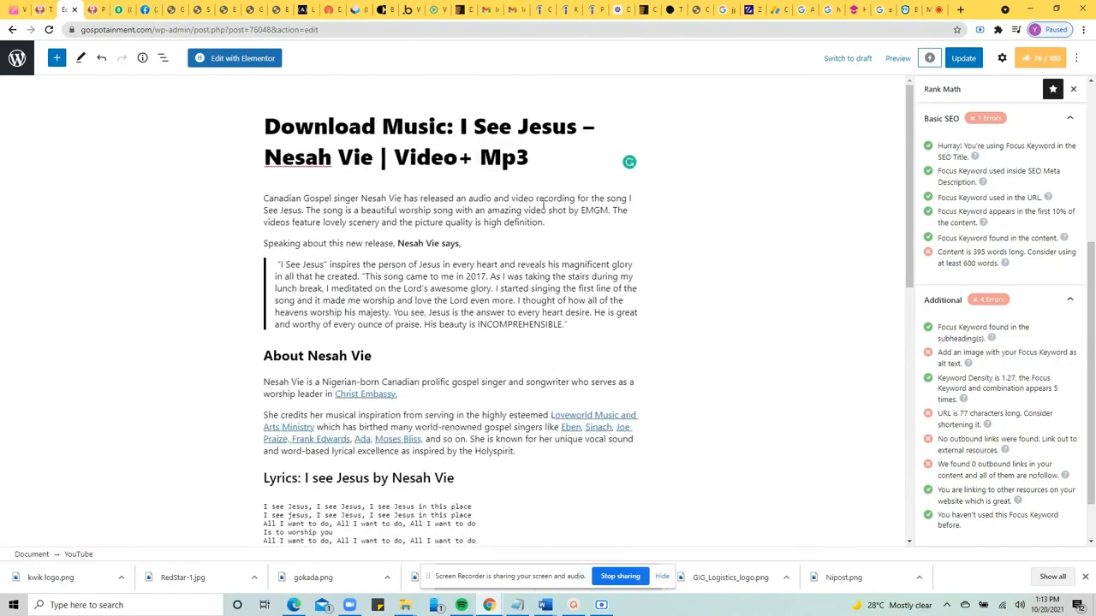
pyautogui.click(546, 210)
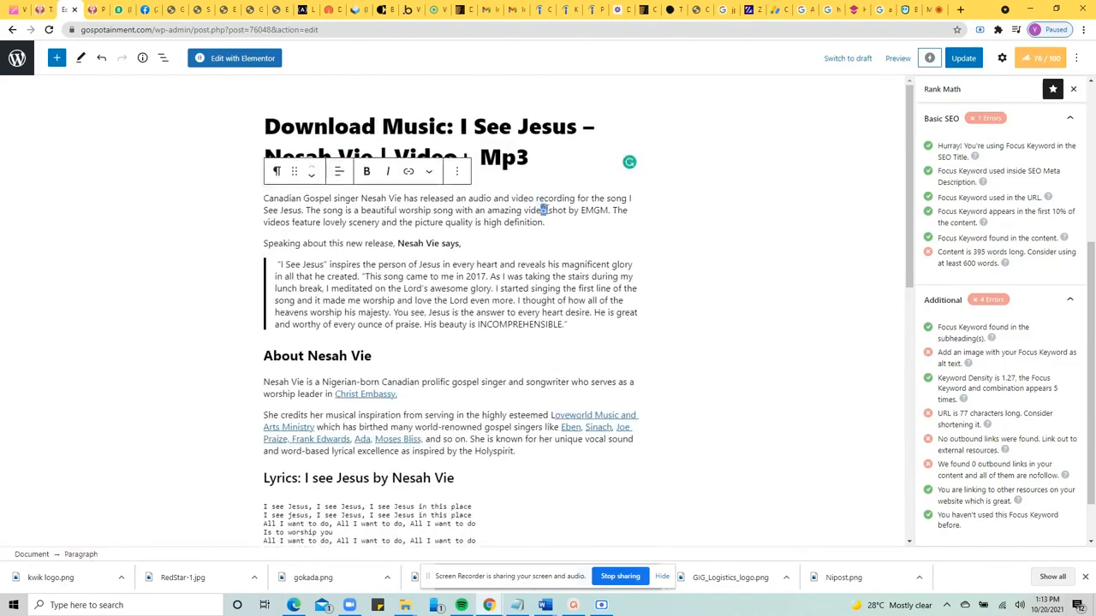
pyautogui.moveTo(547, 209); pyautogui.dragTo(486, 211)
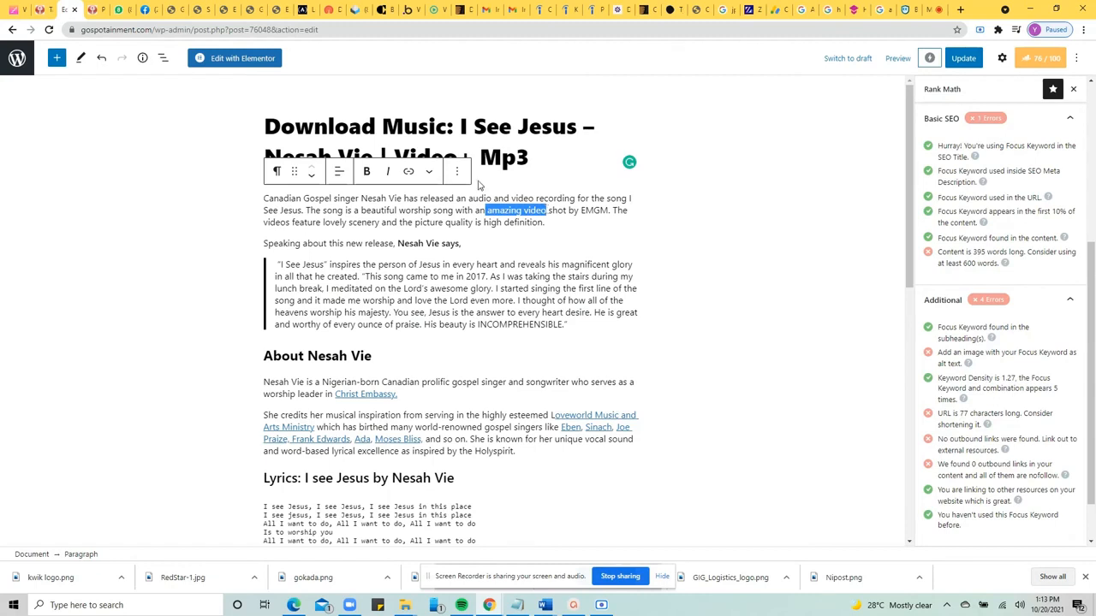
pyautogui.click(409, 173)
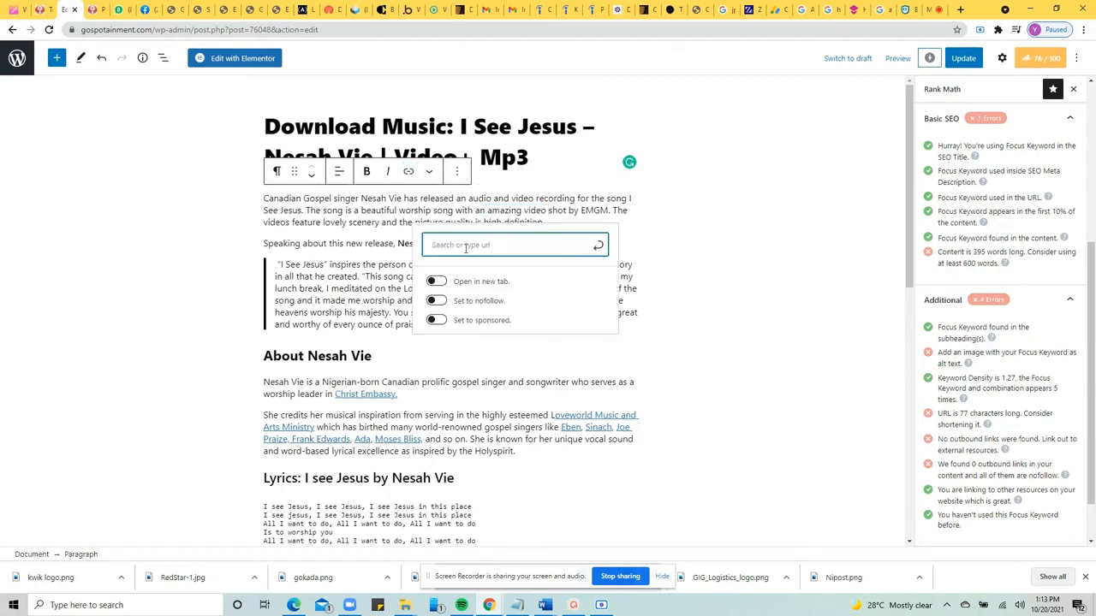
pyautogui.write('https://youtu.be/0SmlL6i3lcM')
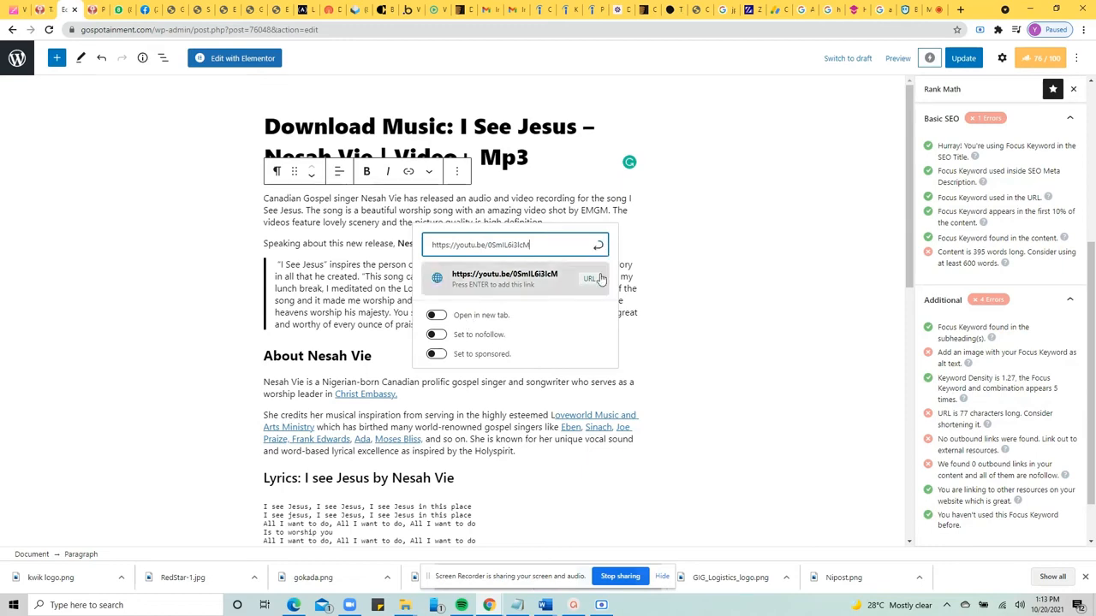
pyautogui.click(442, 316)
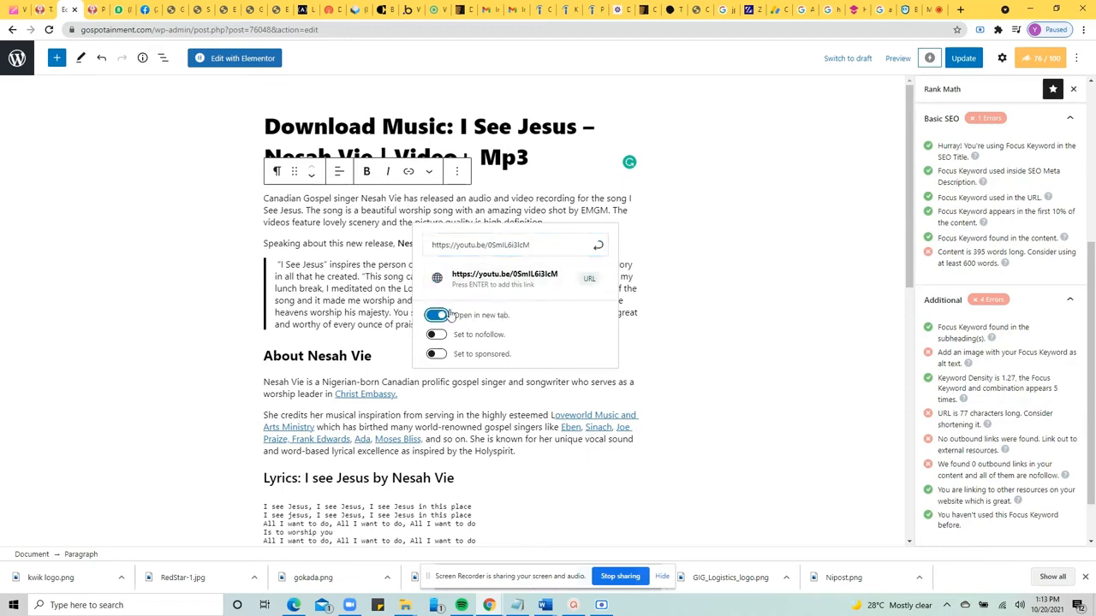
pyautogui.click(596, 248)
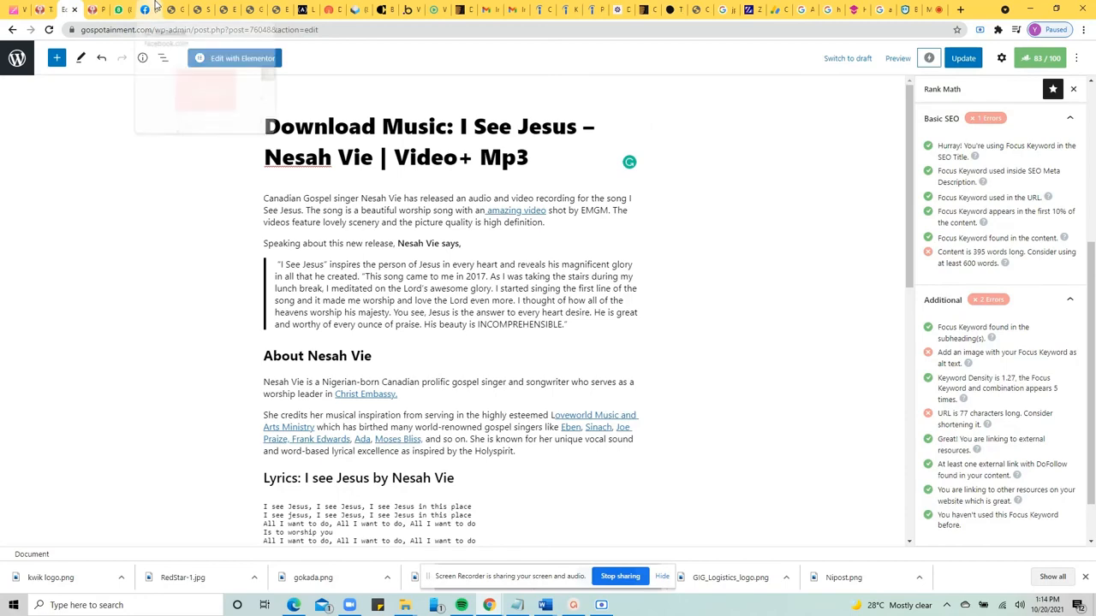
# - Open the search on the Facebook page, and copy the artist name "Nesah Vie" from the WordPress post's title
pyautogui.click(155, 6)
pyautogui.click(131, 53)
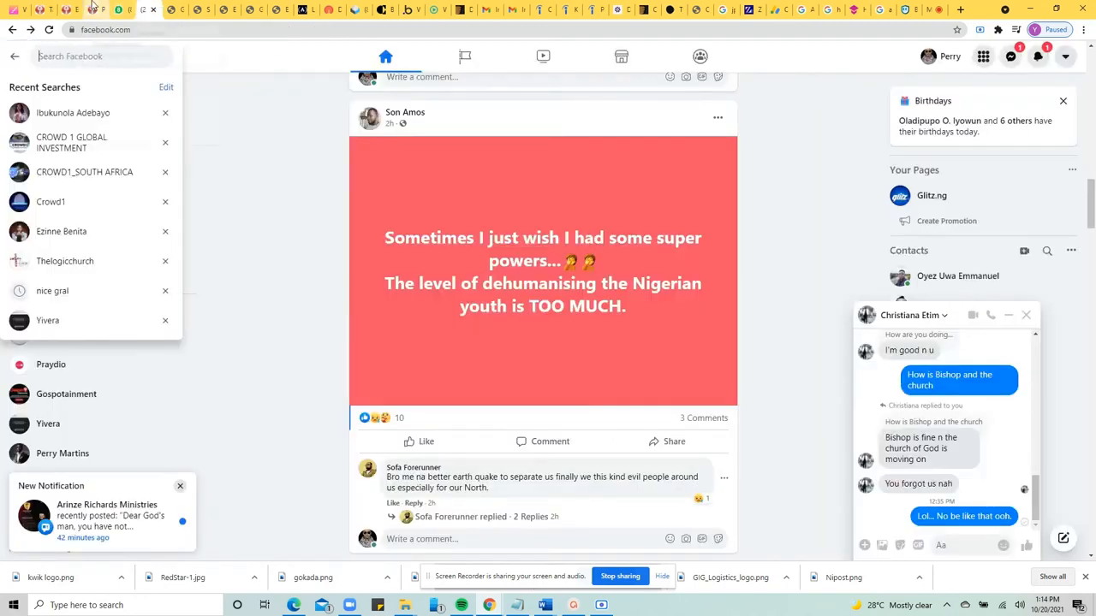
pyautogui.click(94, 7)
pyautogui.click(67, 9)
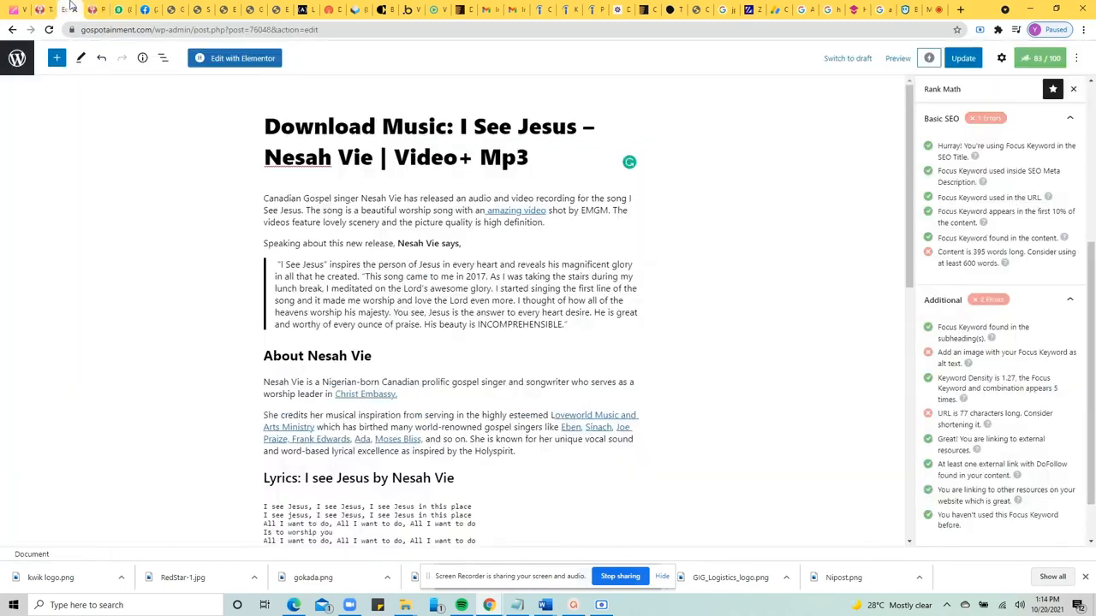
pyautogui.click(373, 158)
pyautogui.hotkey('shift', 'Left')
pyautogui.hotkey('shift', 'Left')
pyautogui.hotkey('shift', 'Left')
pyautogui.hotkey('shift', 'Left')
pyautogui.hotkey('shift', 'Left')
pyautogui.hotkey('shift', 'Left')
pyautogui.hotkey('shift', 'Left')
pyautogui.hotkey('shift', 'Left')
pyautogui.hotkey('shift', 'Left')
pyautogui.hotkey('ctrl', 'c')
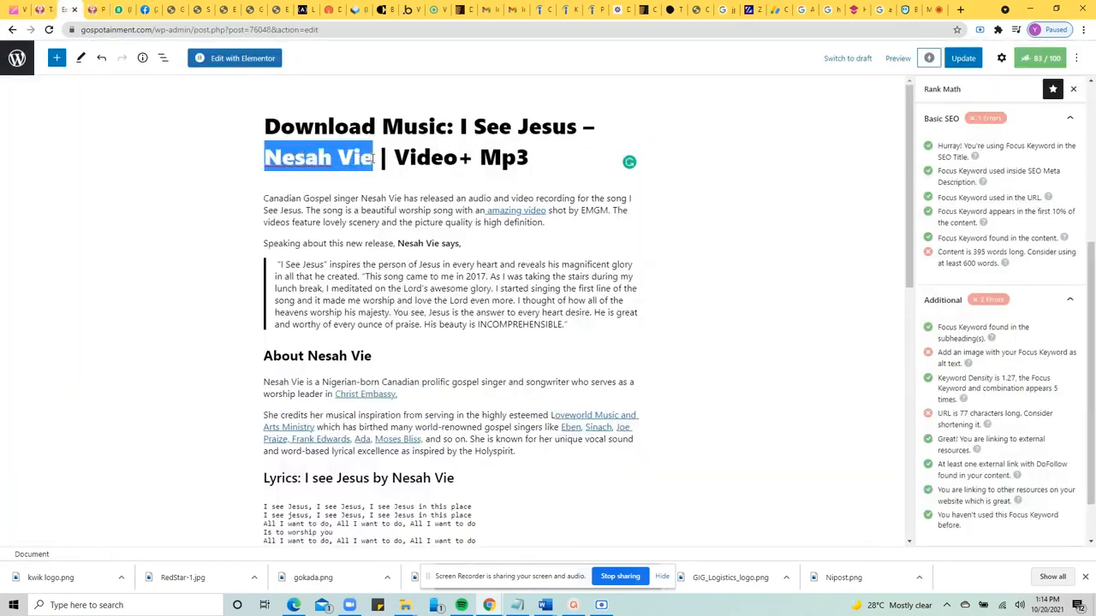
pyautogui.click(126, 9)
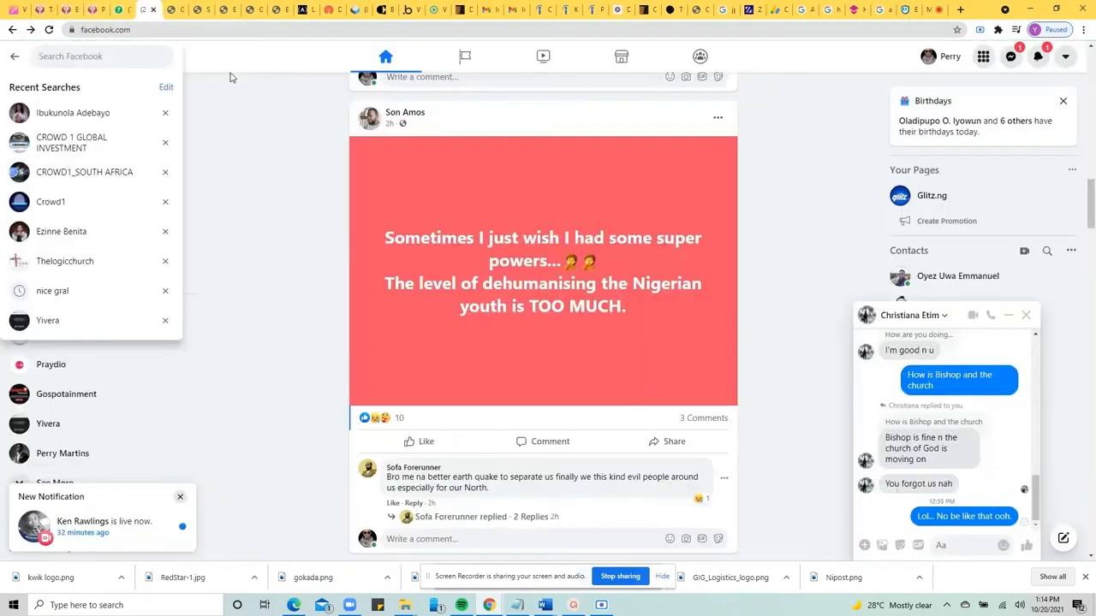
pyautogui.click(145, 10)
pyautogui.hotkey('ctrl', 'v')
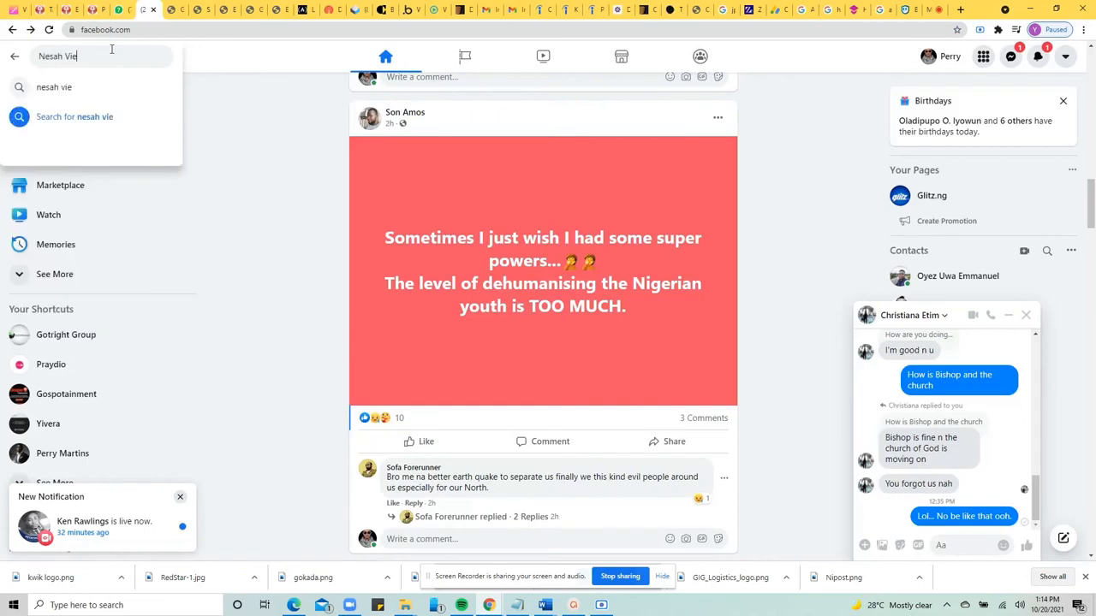
pyautogui.press('Return')
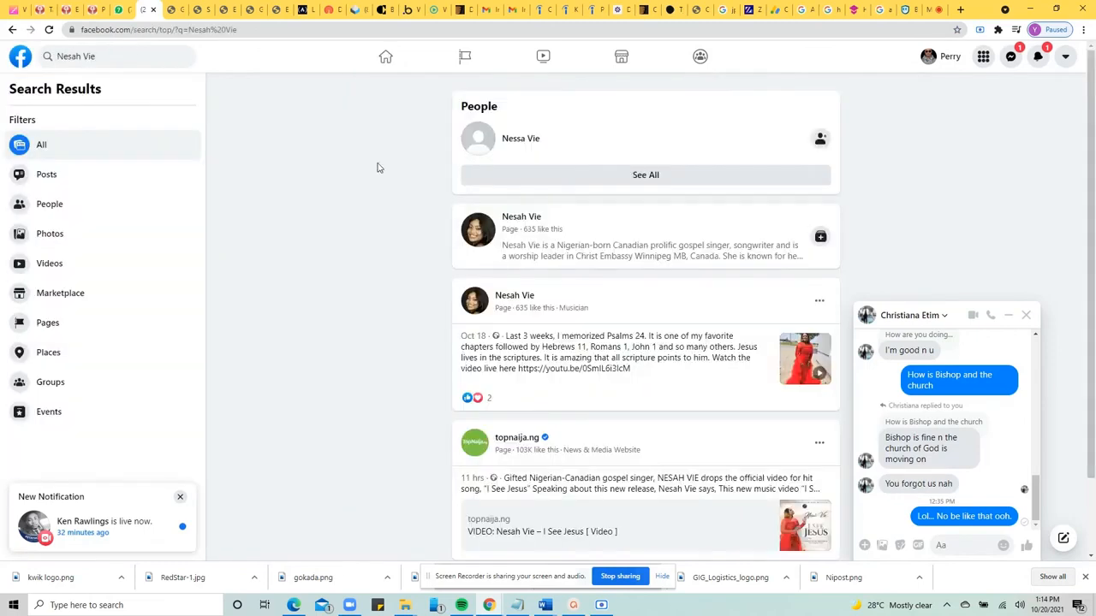
# - Open the Nesah Vie musician page from the Facebook search results and copy its web address
pyautogui.click(521, 217)
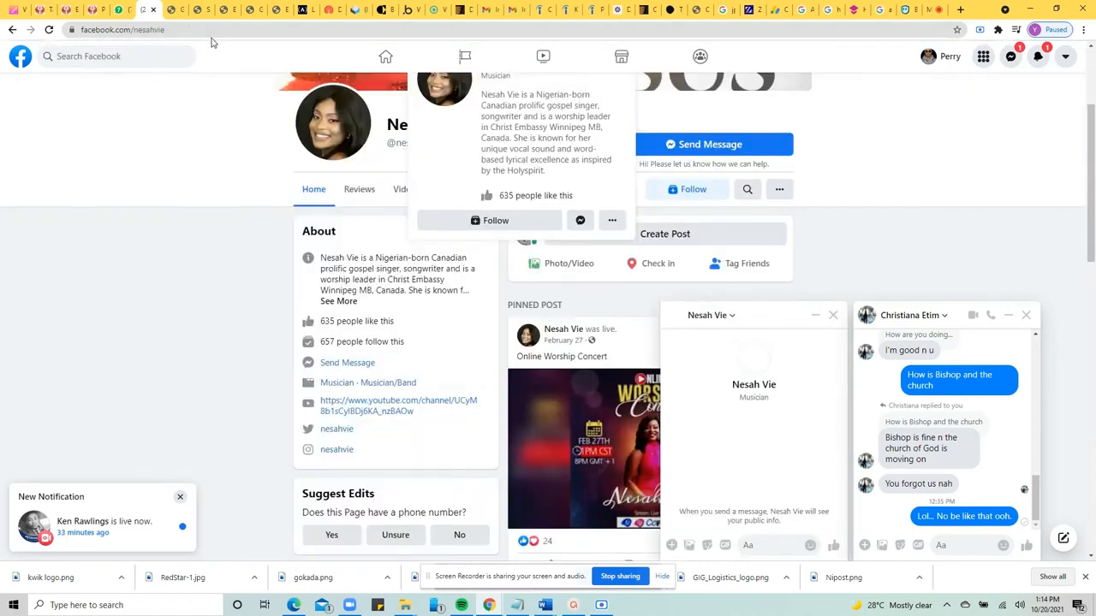
pyautogui.click(202, 29)
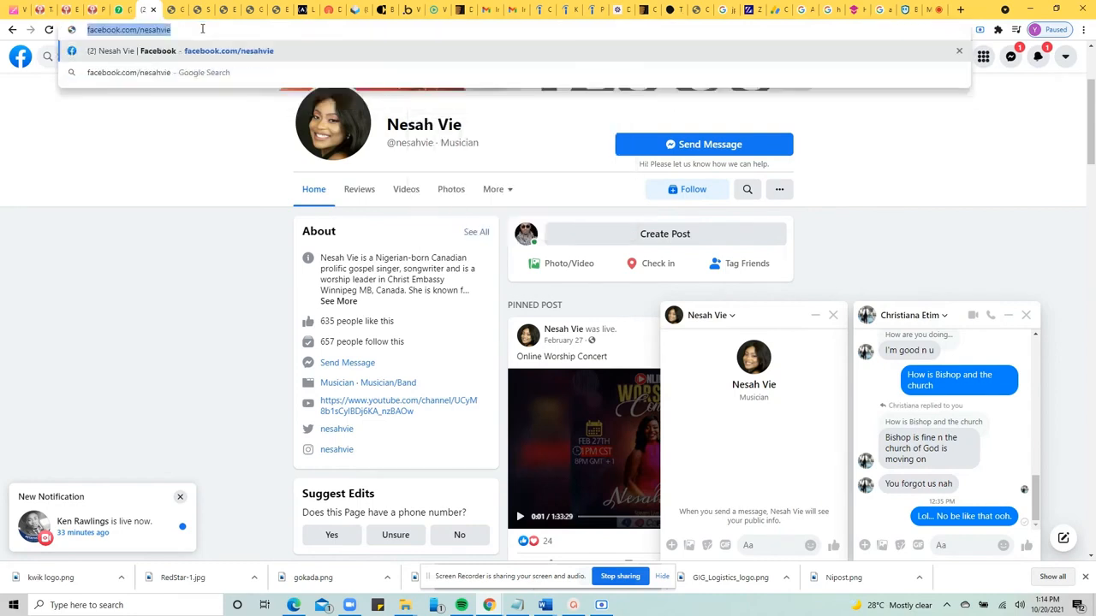
pyautogui.rightClick(202, 29)
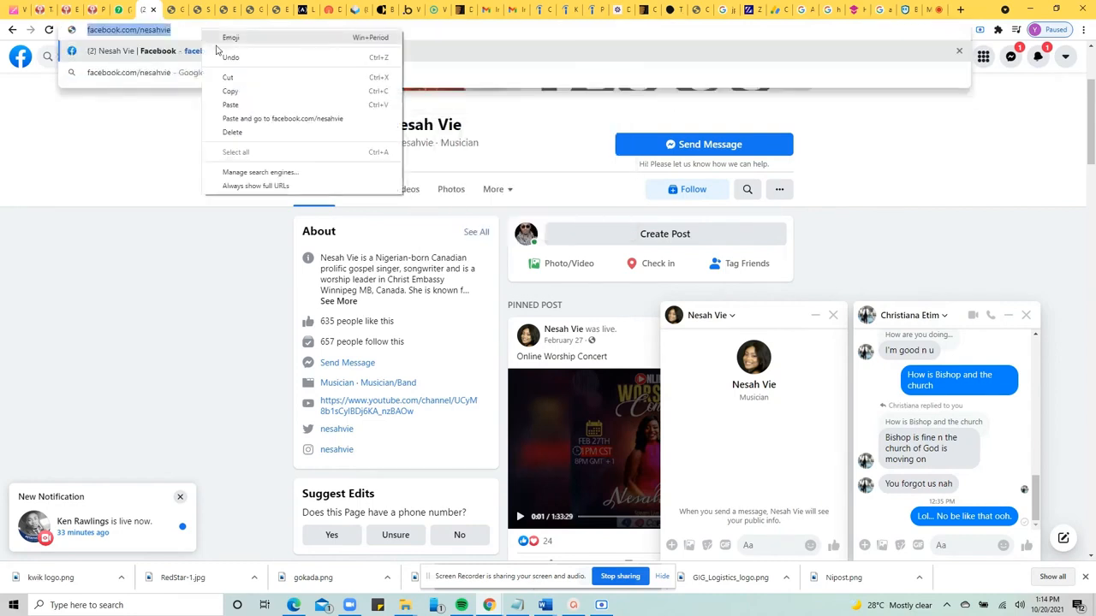
pyautogui.click(244, 96)
# - Return to the WordPress post editor and add a paragraph reading "Connect with Nesah Vie" below the embedded YouTube video
pyautogui.click(89, 8)
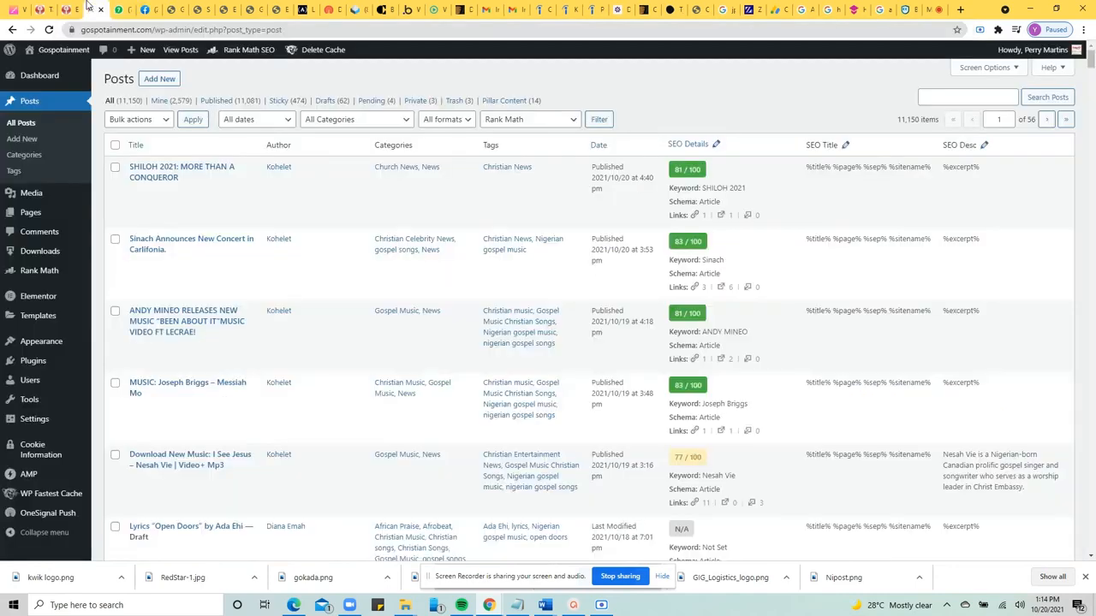
pyautogui.click(65, 9)
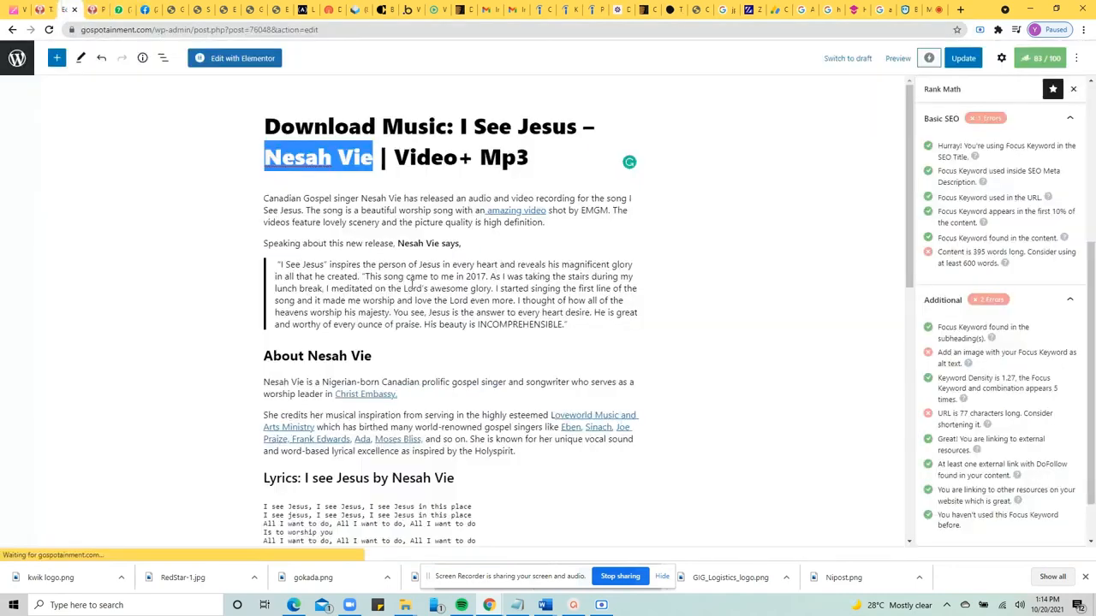
pyautogui.scroll(-3, 451, 369)
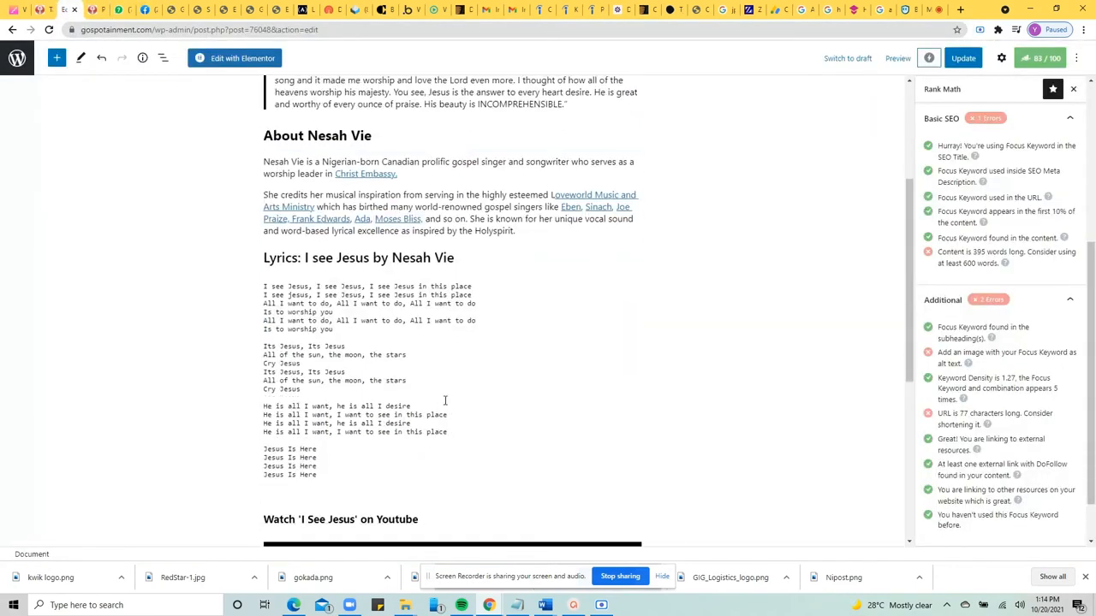
pyautogui.scroll(-4, 442, 409)
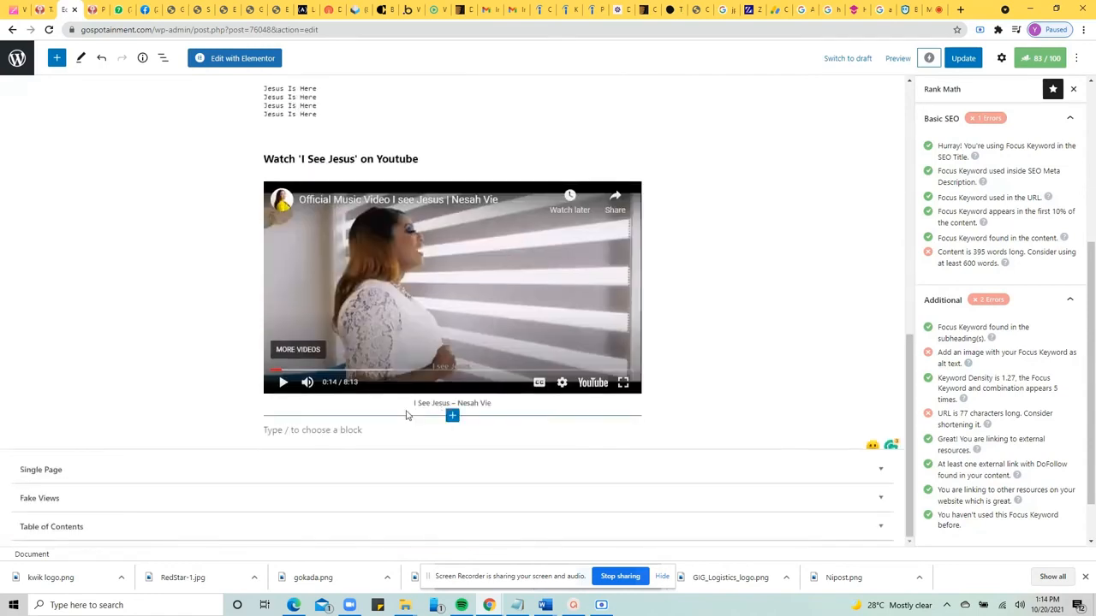
pyautogui.click(451, 415)
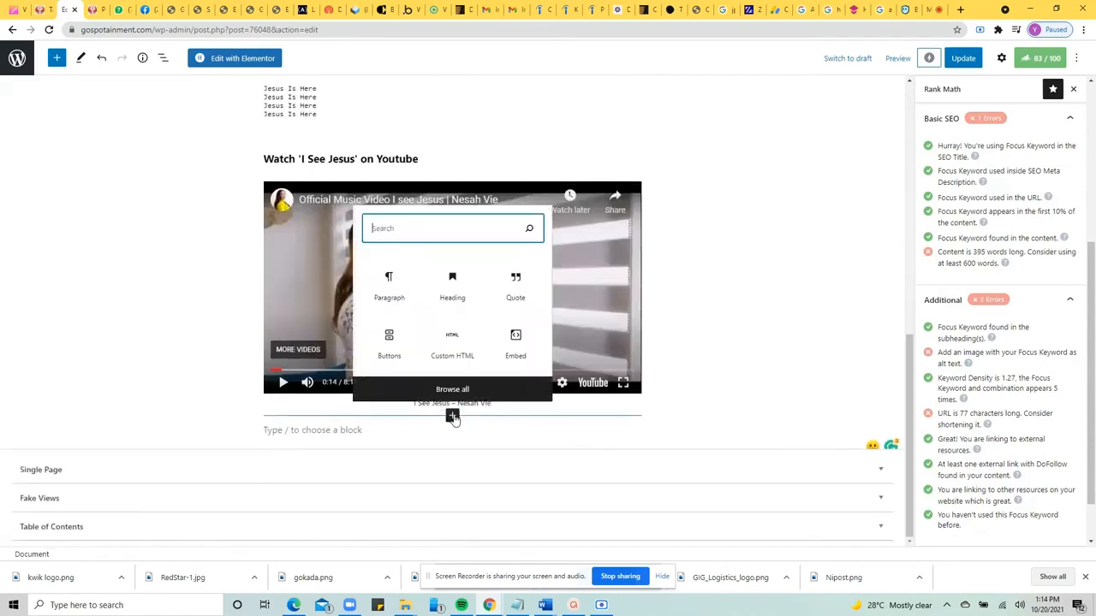
pyautogui.click(390, 286)
pyautogui.write('Cio')
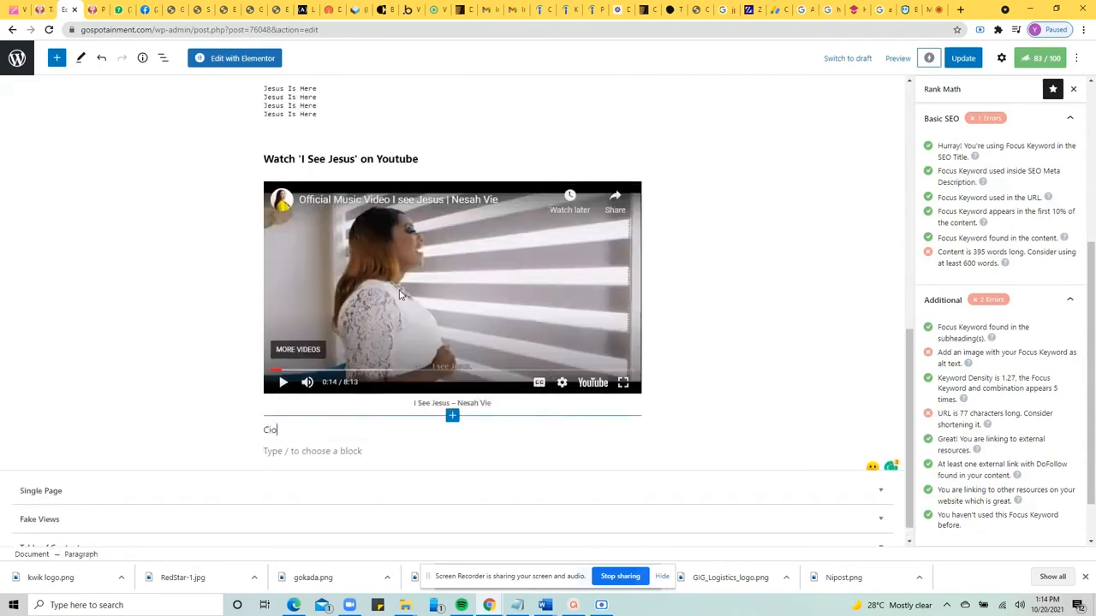
pyautogui.write('onnect wi')
pyautogui.write('th the')
pyautogui.press('BackSpace')
pyautogui.press('BackSpace')
pyautogui.press('BackSpace')
pyautogui.write('Nesah Vie')
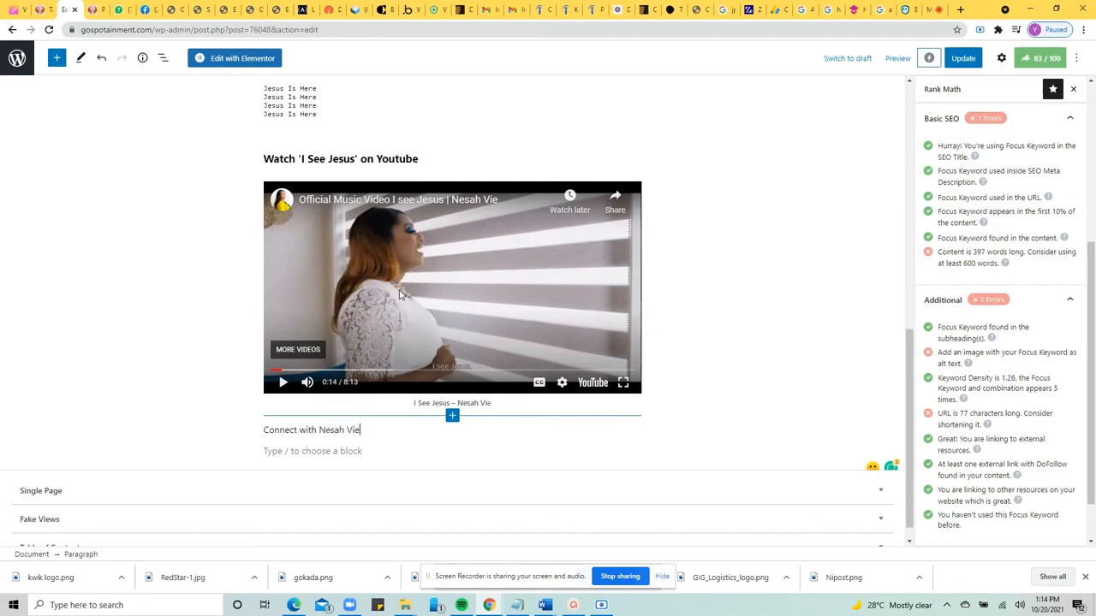
# - Add a new paragraph reading "Facebook: Nesah Vie" below the "Connect with Nesah Vie" line
pyautogui.press('Return')
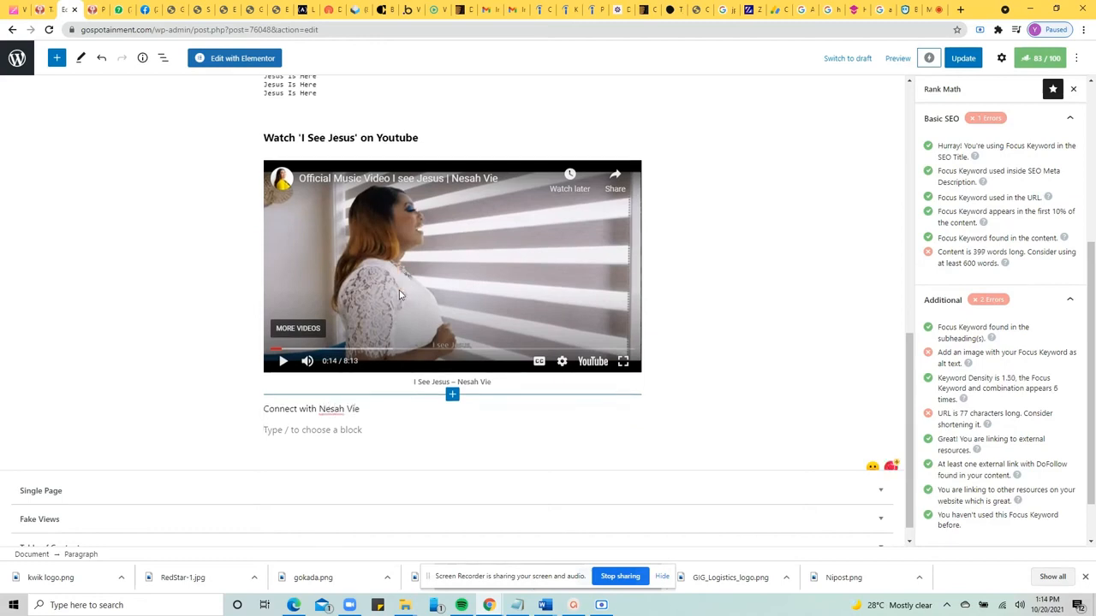
pyautogui.write('FAcebook')
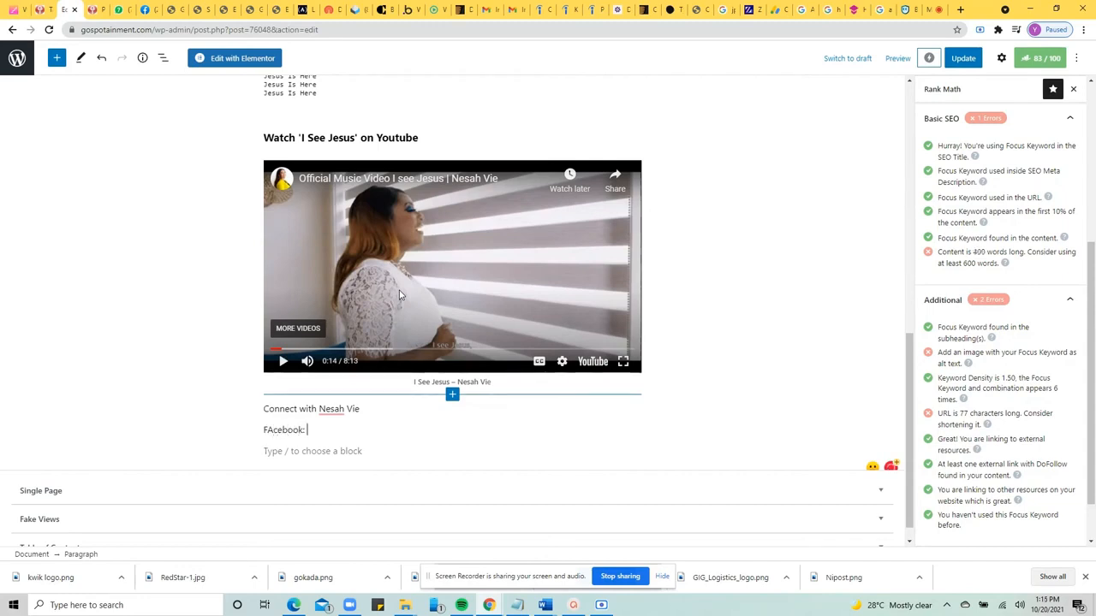
pyautogui.write(': Nesah Vie')
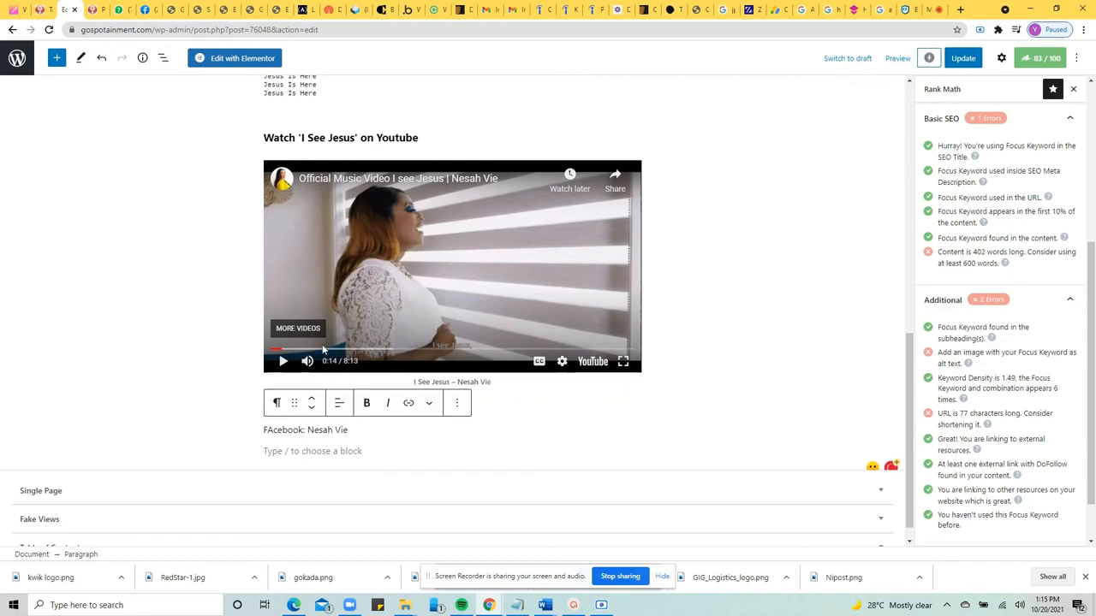
pyautogui.click(275, 430)
pyautogui.press('BackSpace')
pyautogui.write('a')
# - Try to link "Nesah Vie" in the Facebook line to the copied address facebook.com/nesahvie
pyautogui.click(346, 430)
pyautogui.hotkey('shift', 'Left')
pyautogui.hotkey('shift', 'Left')
pyautogui.hotkey('shift', 'Left')
pyautogui.hotkey('shift', 'Left')
pyautogui.hotkey('shift', 'Left')
pyautogui.hotkey('shift', 'Left')
pyautogui.hotkey('shift', 'Left')
pyautogui.hotkey('shift', 'Left')
pyautogui.hotkey('shift', 'Left')
pyautogui.hotkey('shift', 'Left')
pyautogui.click(410, 408)
pyautogui.hotkey('ctrl', 'v')
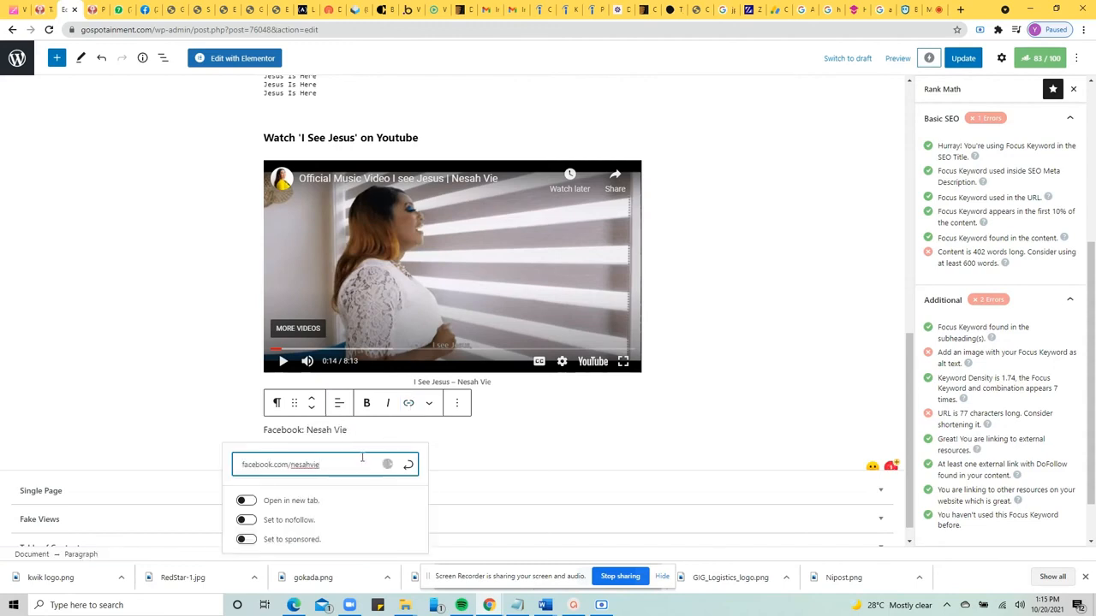
pyautogui.click(408, 464)
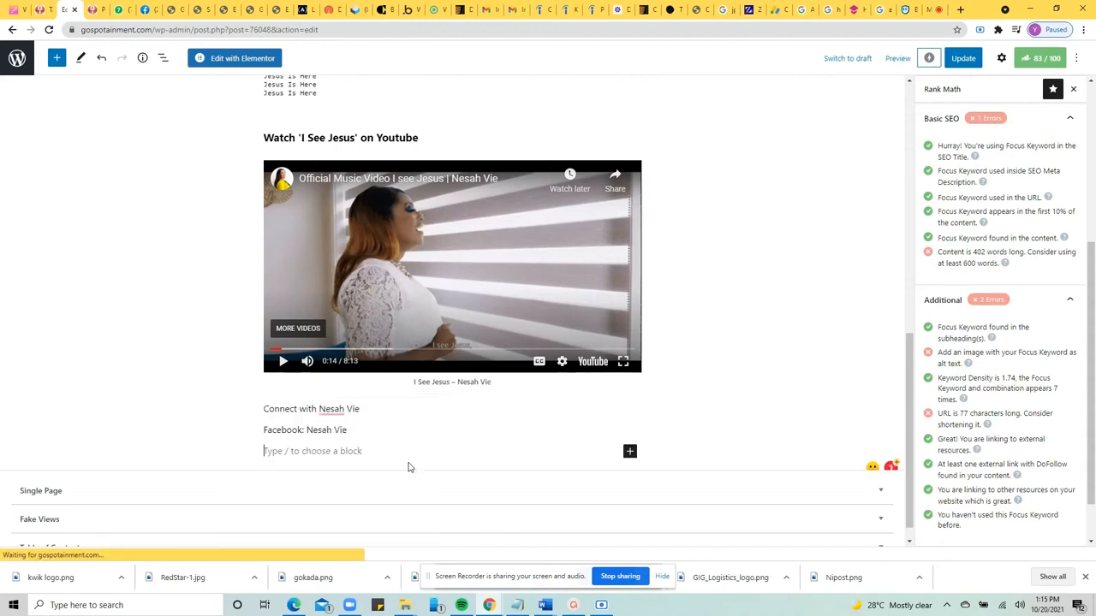
# - Link "Nesah Vie" in the Facebook line to facebook.com/nesahvie, set to open in a new tab
pyautogui.click(356, 430)
pyautogui.hotkey('shift', 'Left')
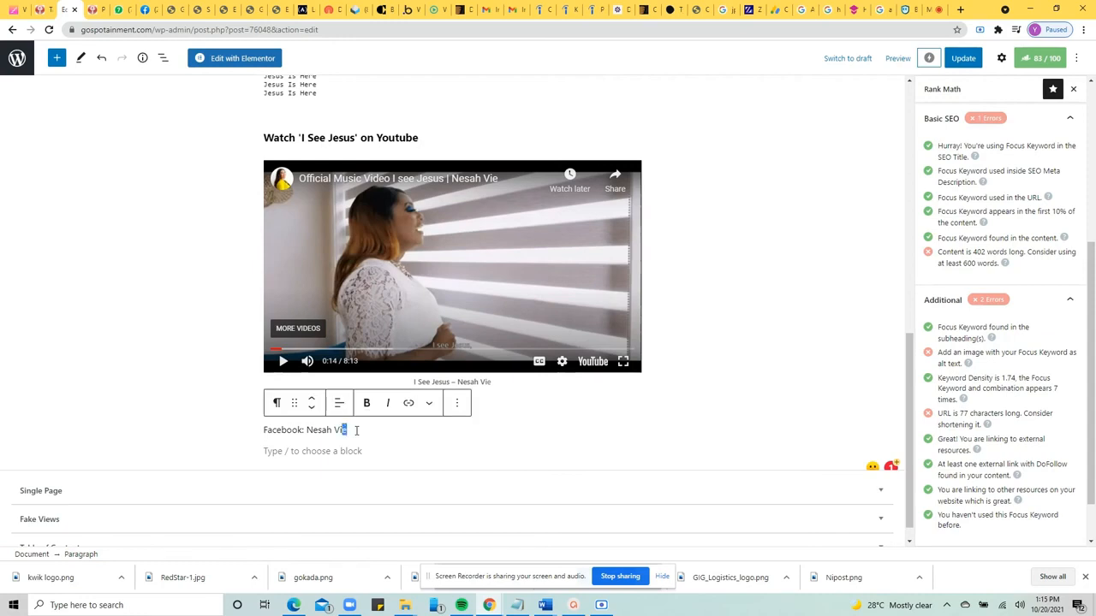
pyautogui.hotkey('shift', 'Left')
pyautogui.hotkey('shift', 'Left')
pyautogui.hotkey('shift', 'Left')
pyautogui.hotkey('shift', 'Left')
pyautogui.hotkey('shift', 'Left')
pyautogui.hotkey('shift', 'Left')
pyautogui.hotkey('shift', 'Left')
pyautogui.hotkey('shift', 'Left')
pyautogui.hotkey('shift', 'Left')
pyautogui.click(409, 402)
pyautogui.hotkey('ctrl', 'v')
pyautogui.click(250, 496)
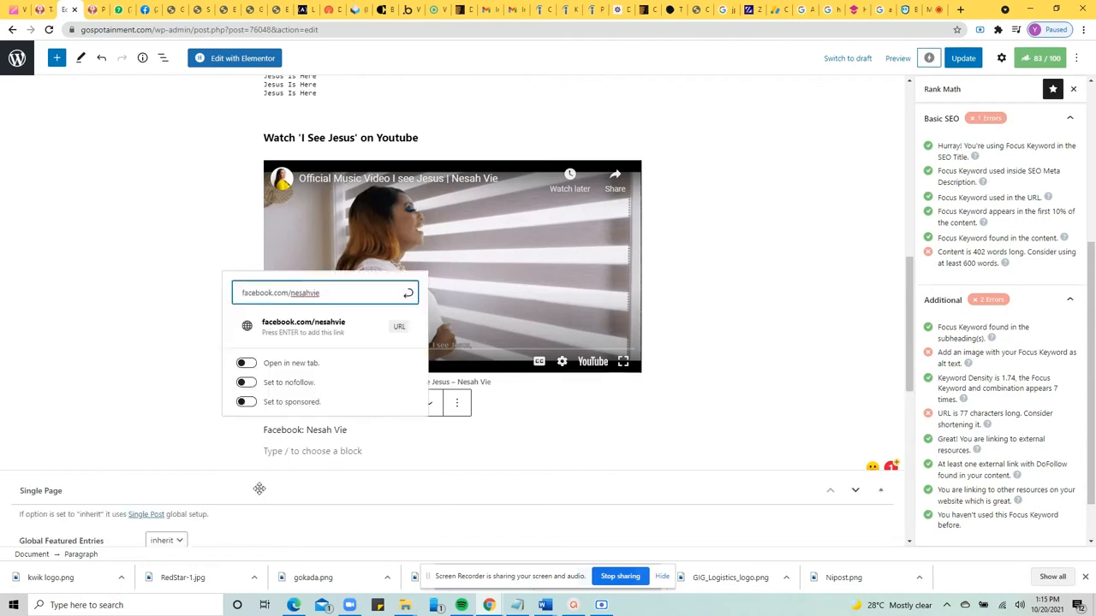
pyautogui.click(246, 363)
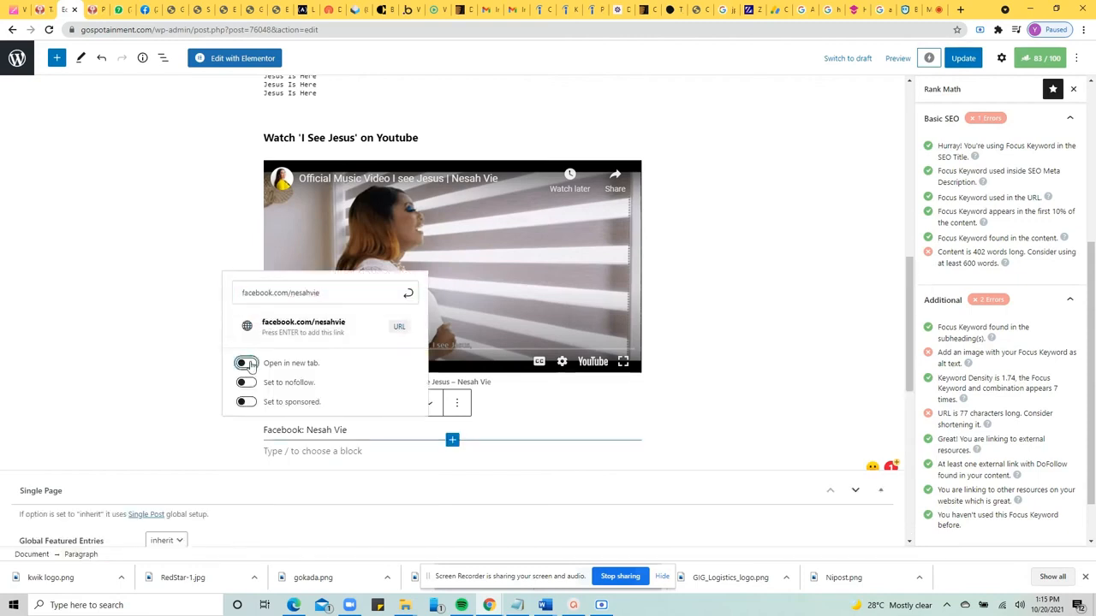
pyautogui.click(408, 295)
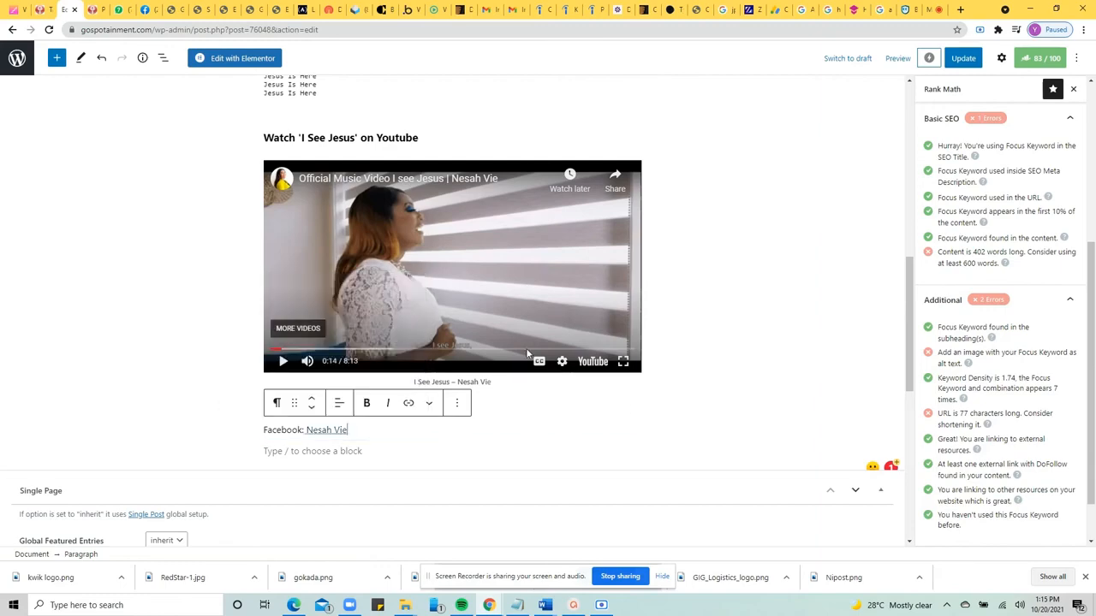
# - Convert the "Connect with Nesah Vie" paragraph into a level 4 heading
pyautogui.scroll(5, 780, 306)
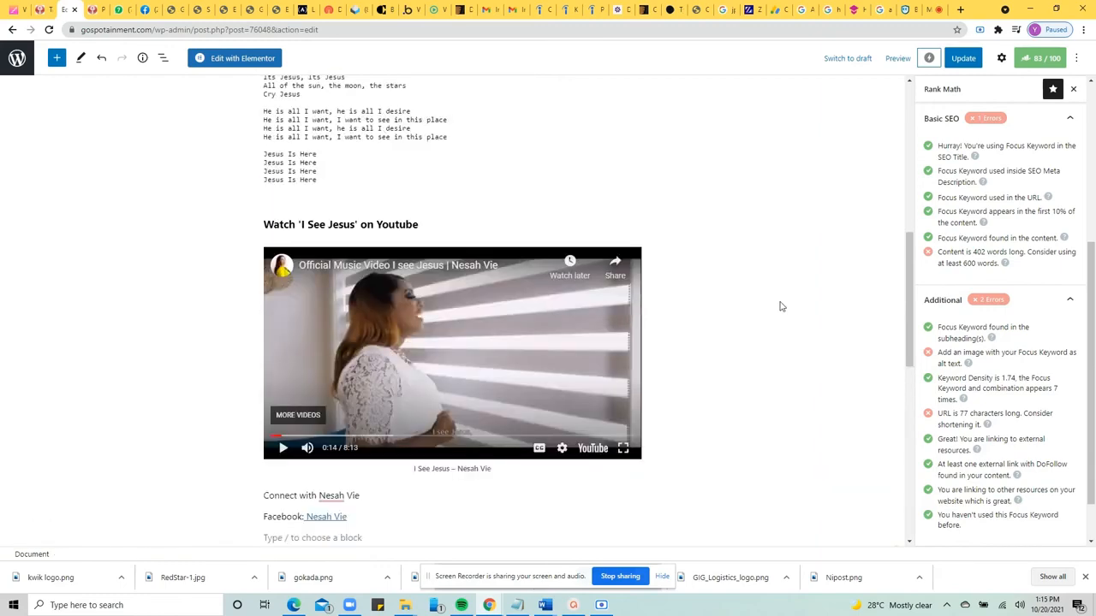
pyautogui.scroll(-5, 780, 307)
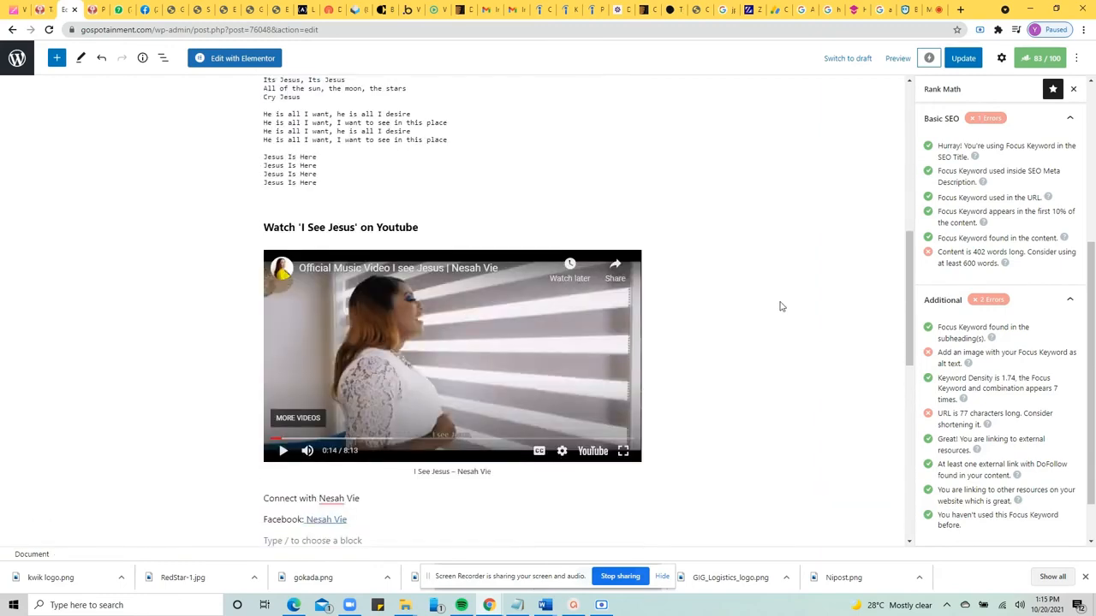
pyautogui.click(366, 442)
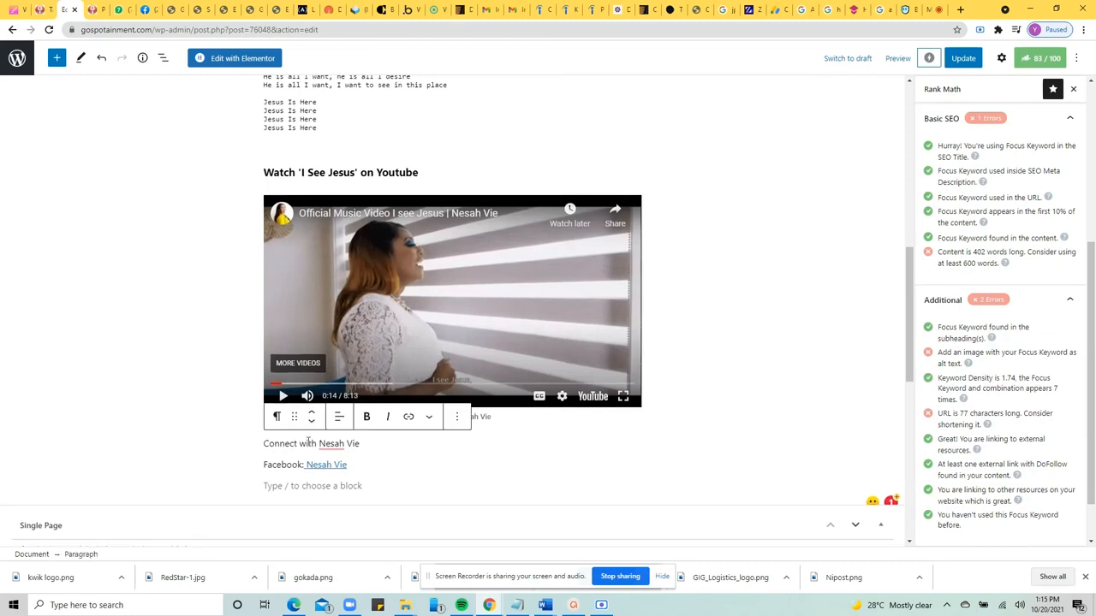
pyautogui.click(277, 416)
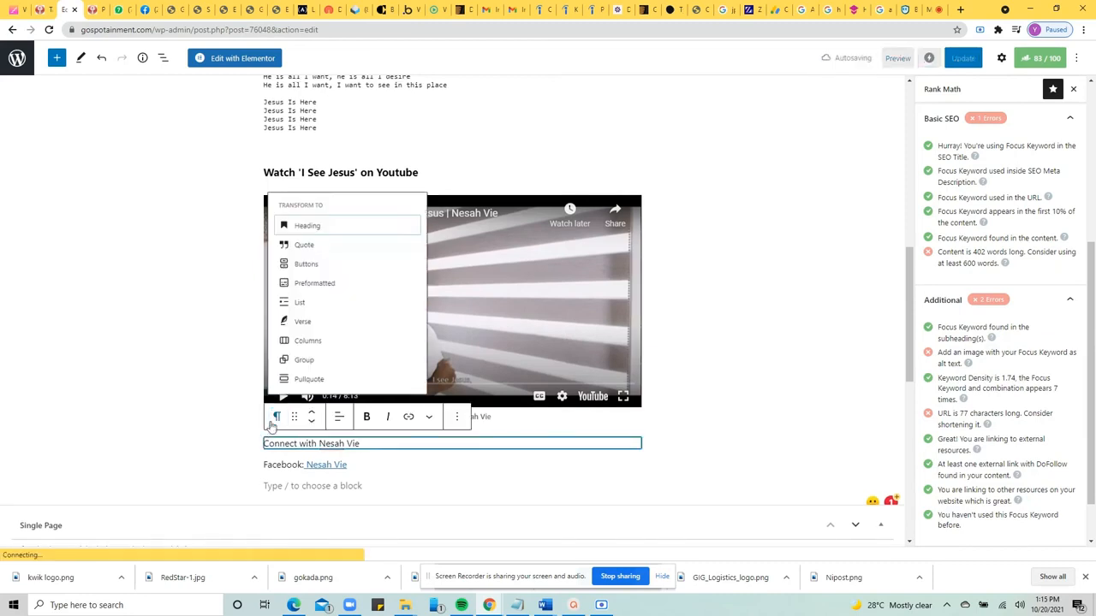
pyautogui.click(314, 218)
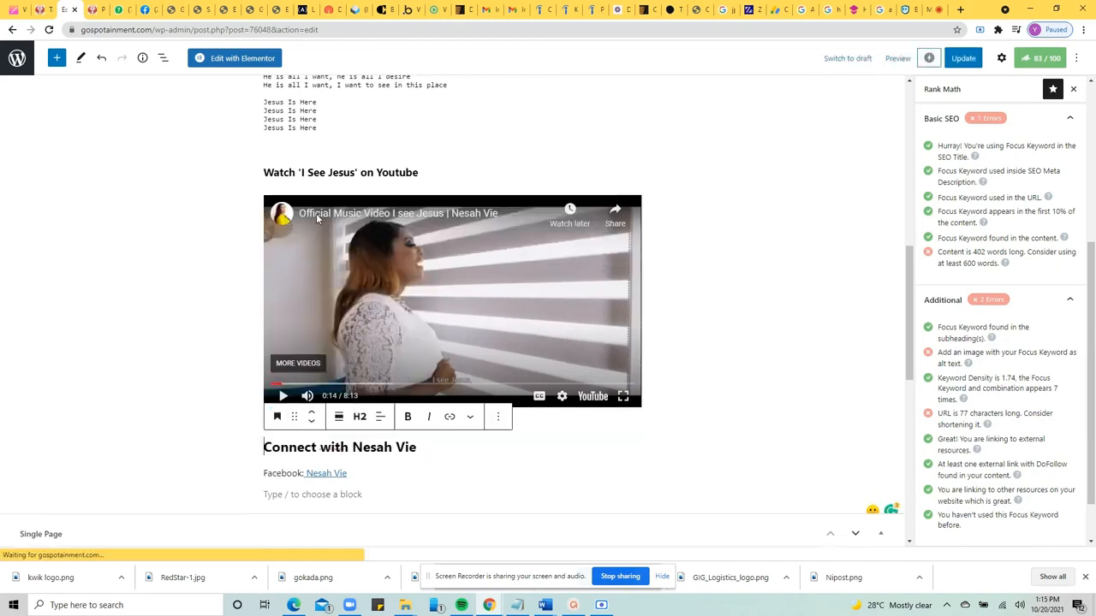
pyautogui.click(361, 416)
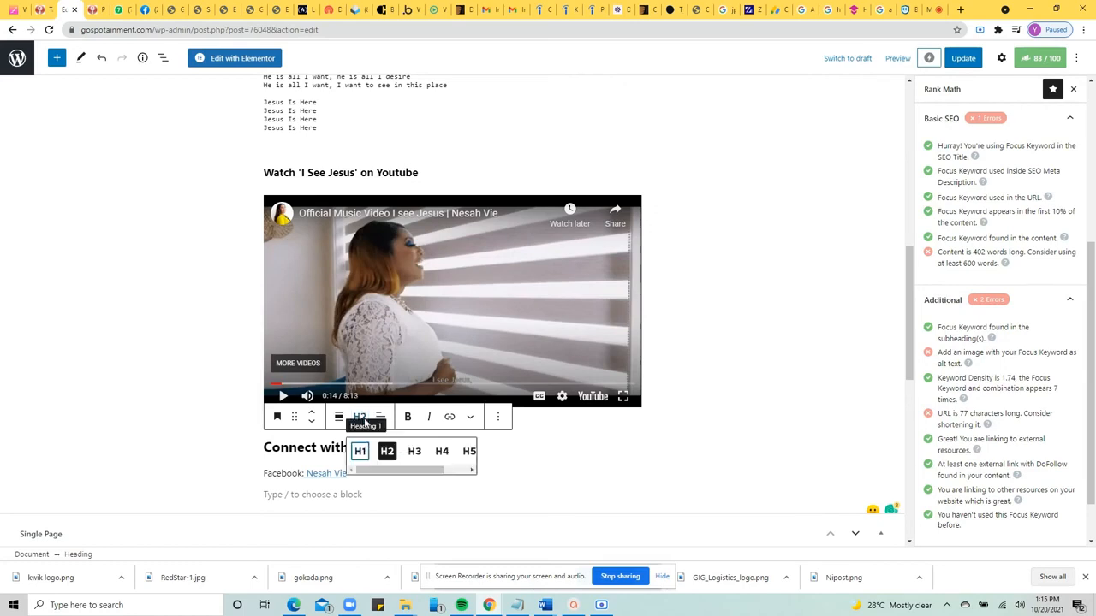
pyautogui.click(442, 451)
pyautogui.click(719, 375)
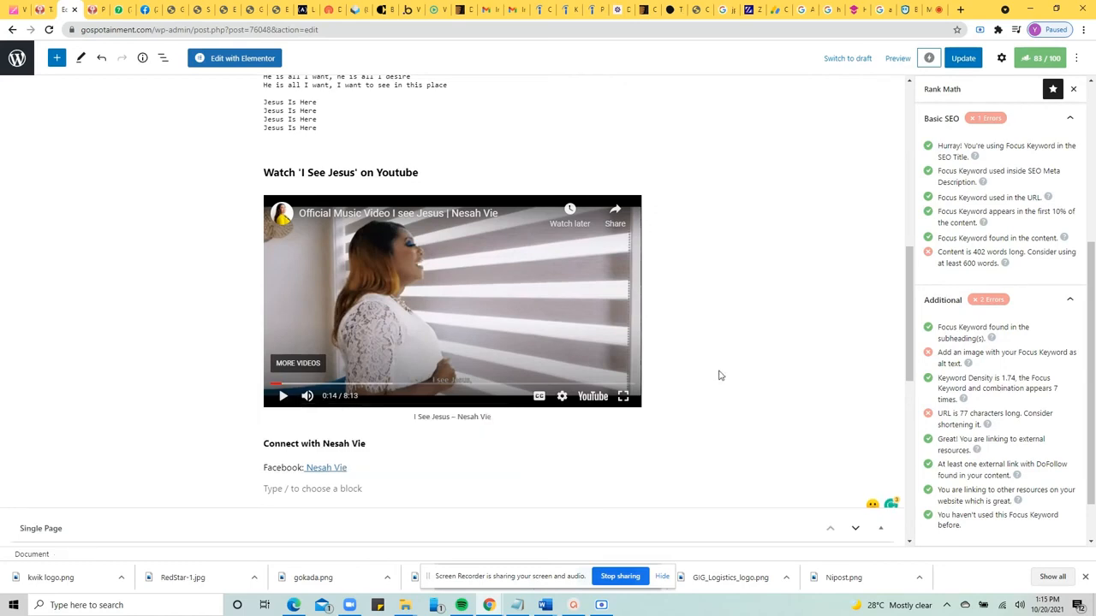
# - Check the "Christ Embassy" and "Loveworld Music and Arts Ministry" links in the About section, and remove the link from "Eben"
pyautogui.scroll(5, 719, 375)
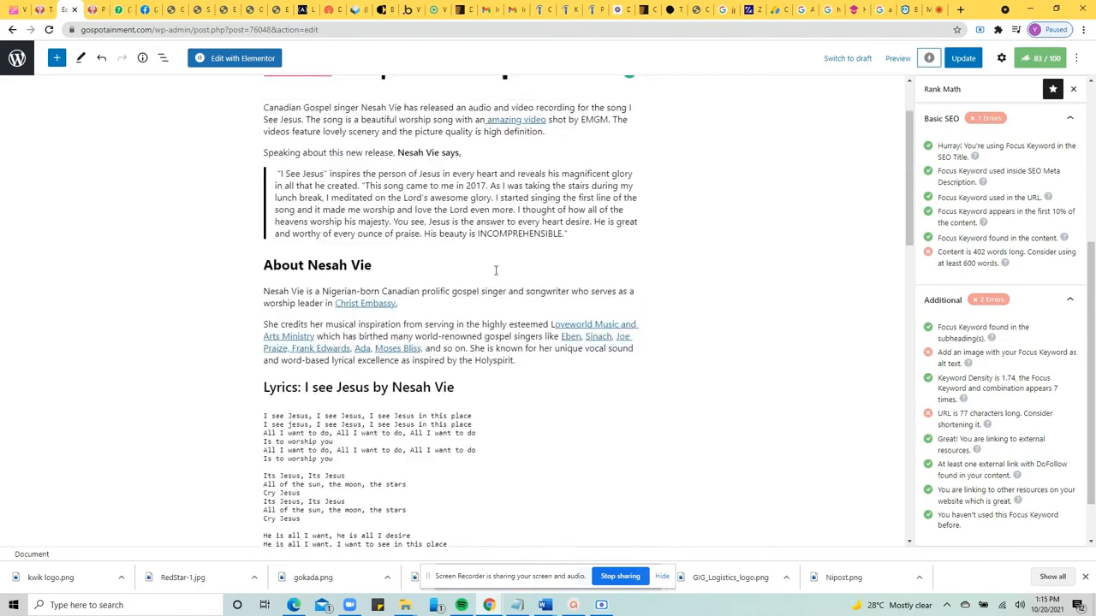
pyautogui.click(365, 304)
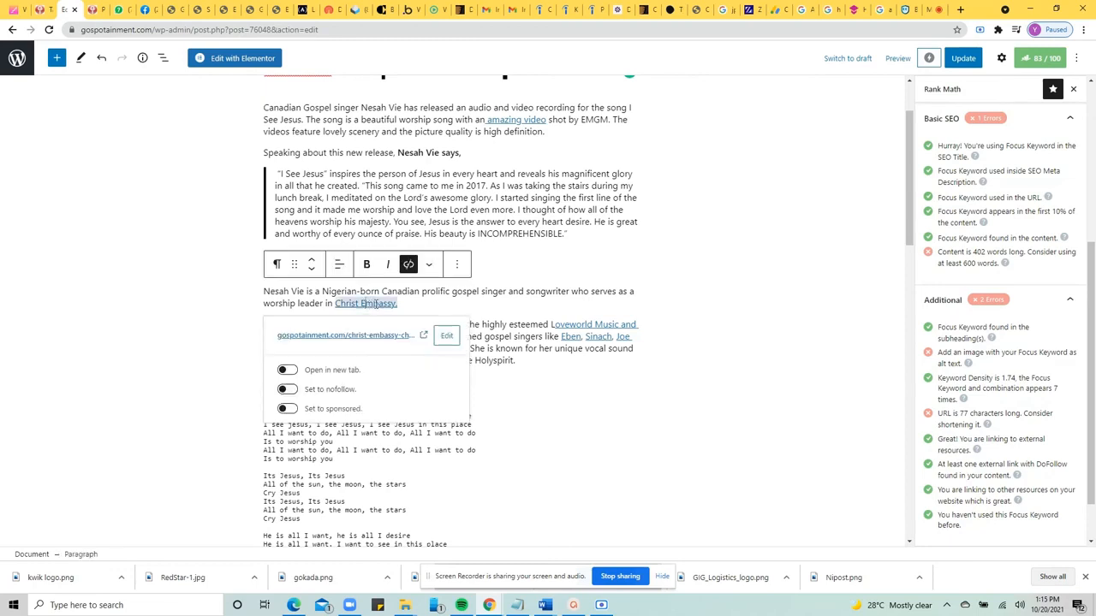
pyautogui.click(583, 325)
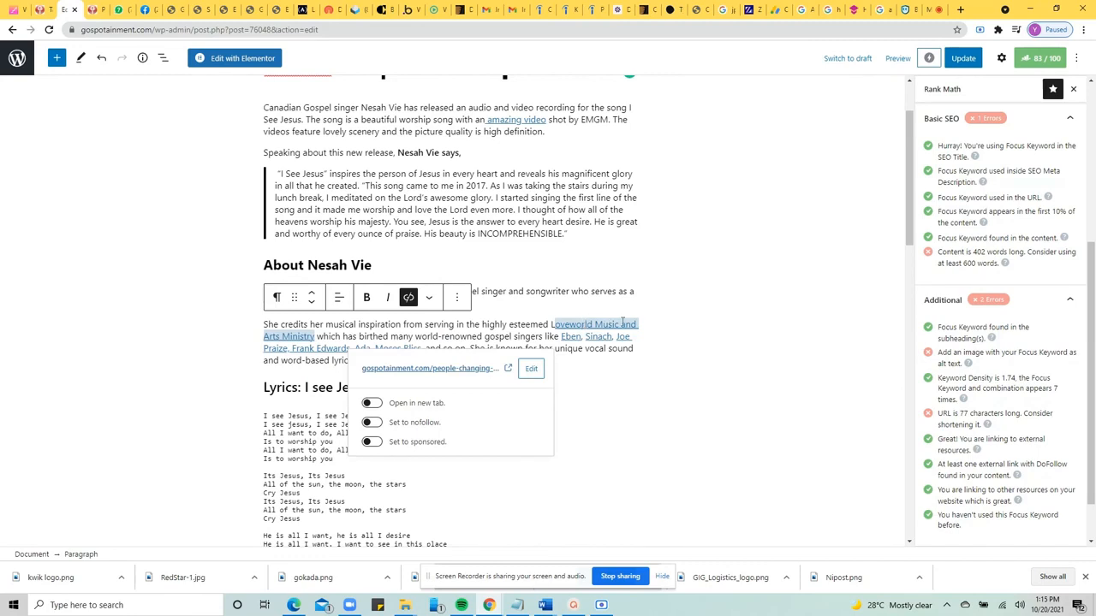
pyautogui.click(571, 336)
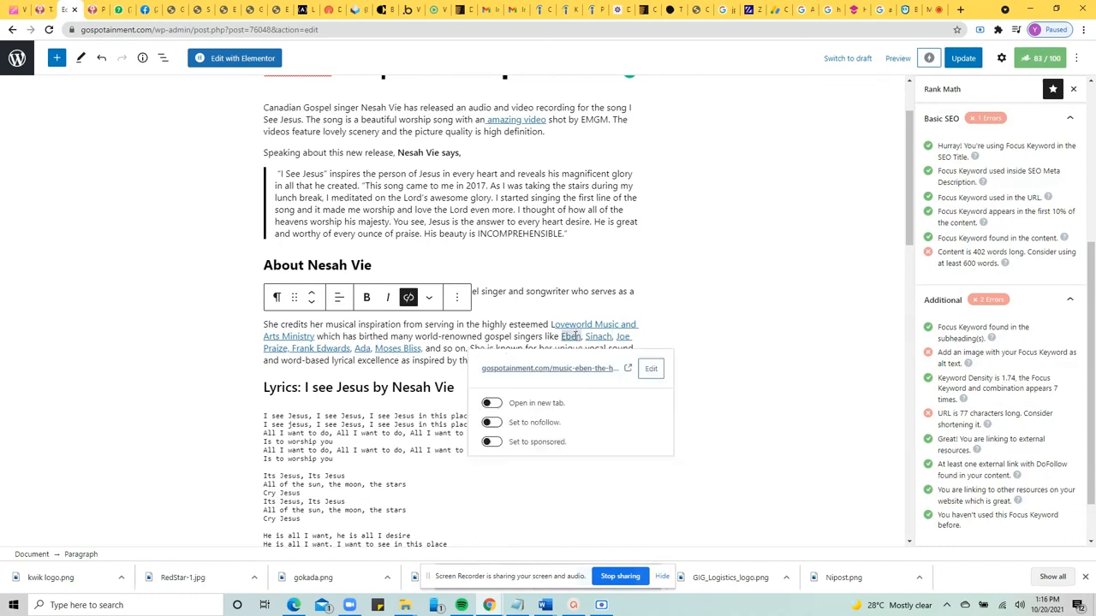
pyautogui.click(408, 297)
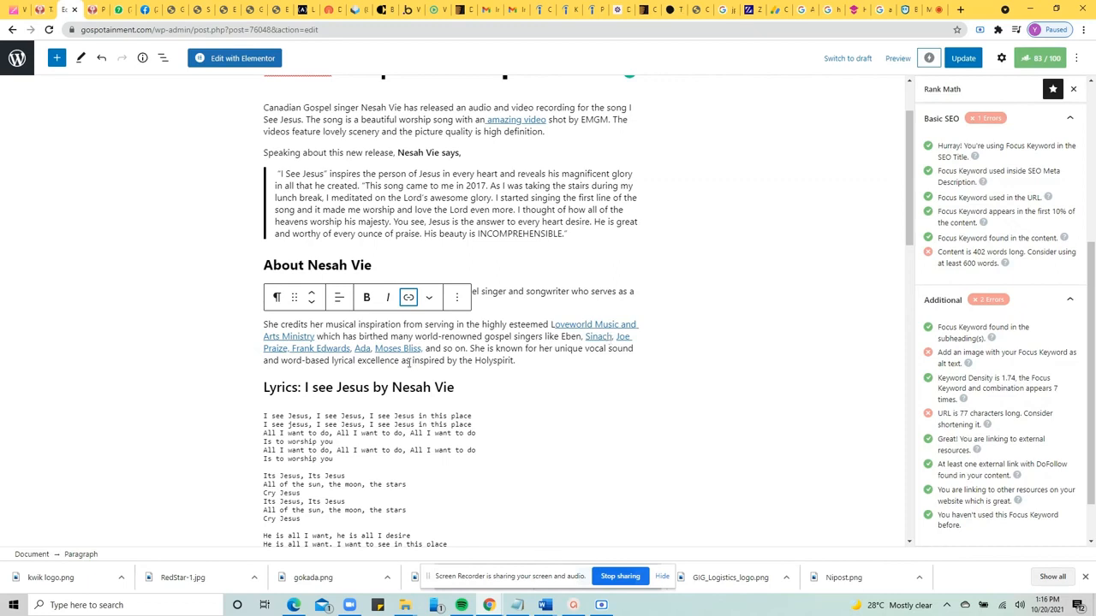
# - Check the "amazing video" link in the opening paragraph
pyautogui.click(583, 193)
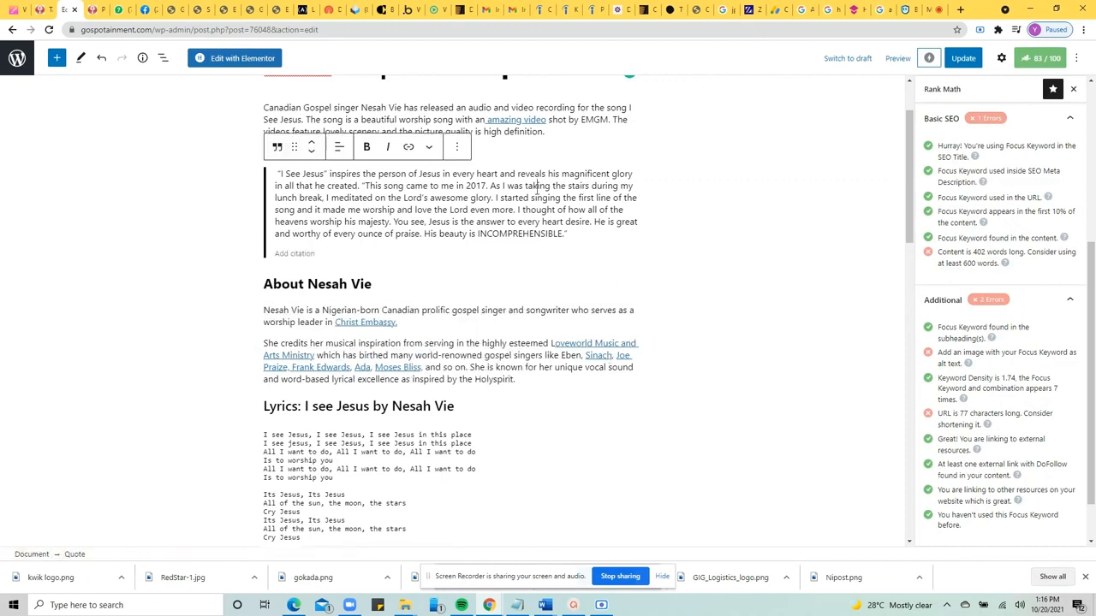
pyautogui.click(525, 120)
pyautogui.click(331, 218)
# - Shorten the permalink in the search snippet to download-music-i-see-jesus-nesah-vie-video-mp3
pyautogui.scroll(3, 1035, 461)
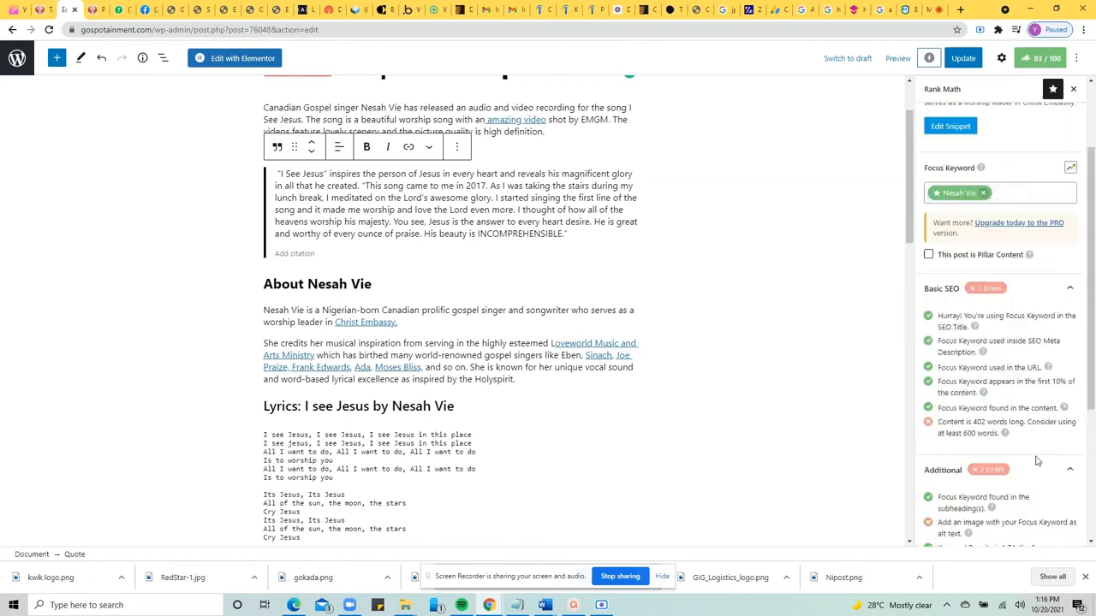
pyautogui.scroll(1, 1036, 461)
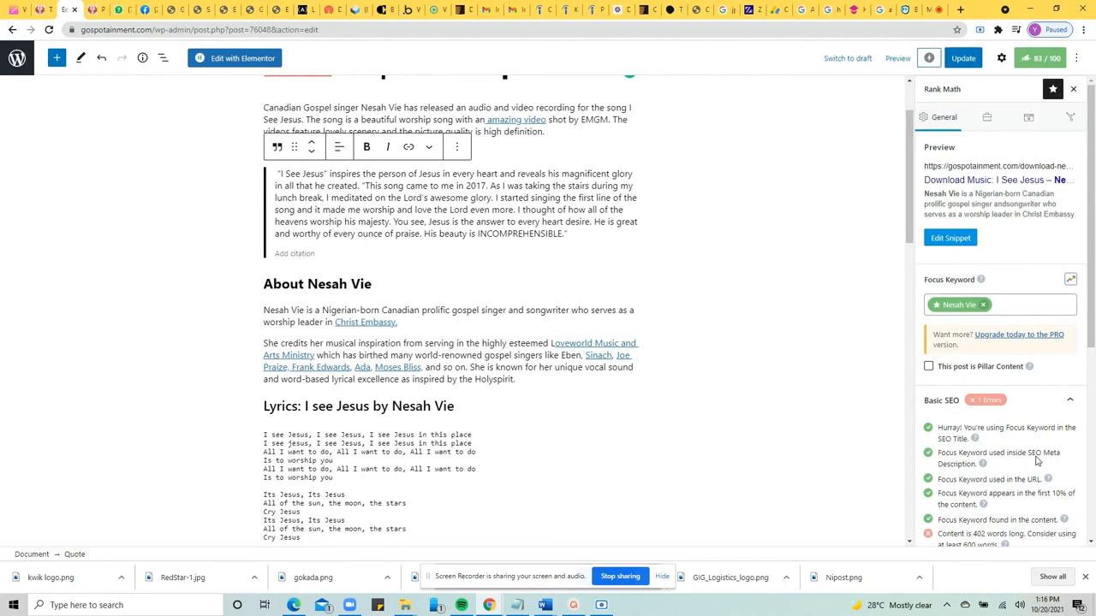
pyautogui.click(955, 240)
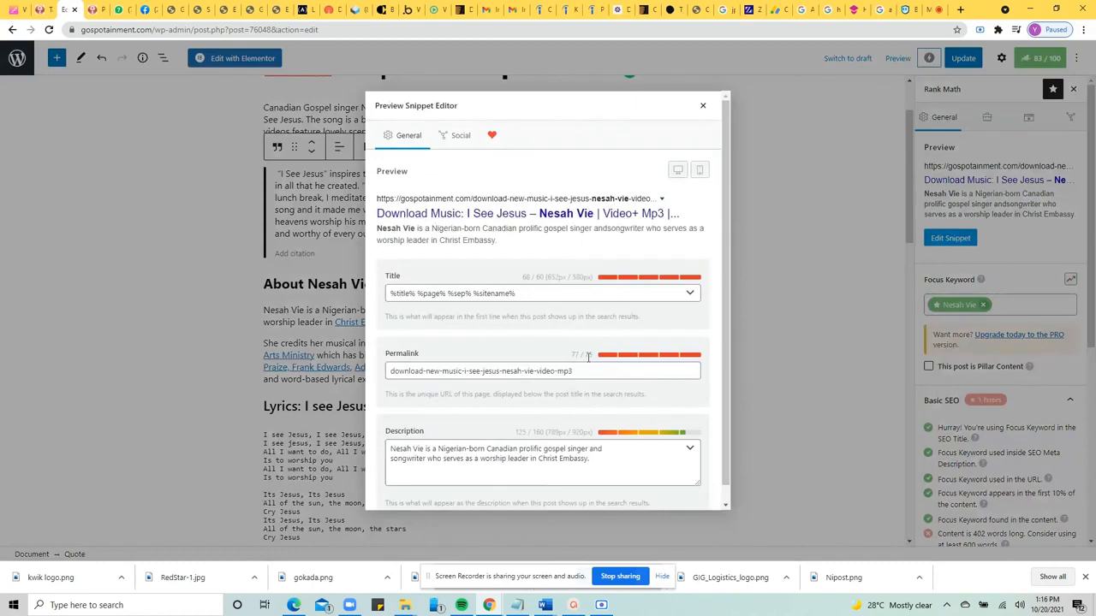
pyautogui.click(579, 370)
pyautogui.press('Left')
pyautogui.press('Left')
pyautogui.press('Left')
pyautogui.press('Left')
pyautogui.press('Left')
pyautogui.press('Left')
pyautogui.press('Left')
pyautogui.press('Left')
pyautogui.press('Left')
pyautogui.press('Left')
pyautogui.press('Left')
pyautogui.press('Left')
pyautogui.press('Left')
pyautogui.press('Left')
pyautogui.press('Left')
pyautogui.press('Left')
pyautogui.press('Left')
pyautogui.press('Left')
pyautogui.press('Left')
pyautogui.press('Left')
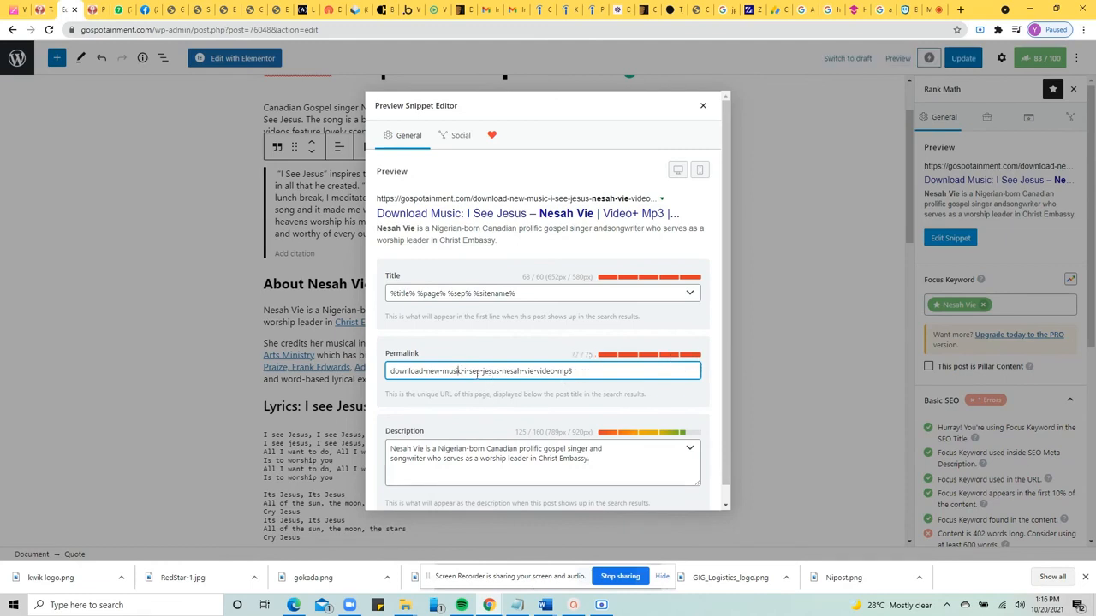
pyautogui.press('BackSpace')
pyautogui.press('BackSpace')
pyautogui.press('BackSpace')
pyautogui.press('BackSpace')
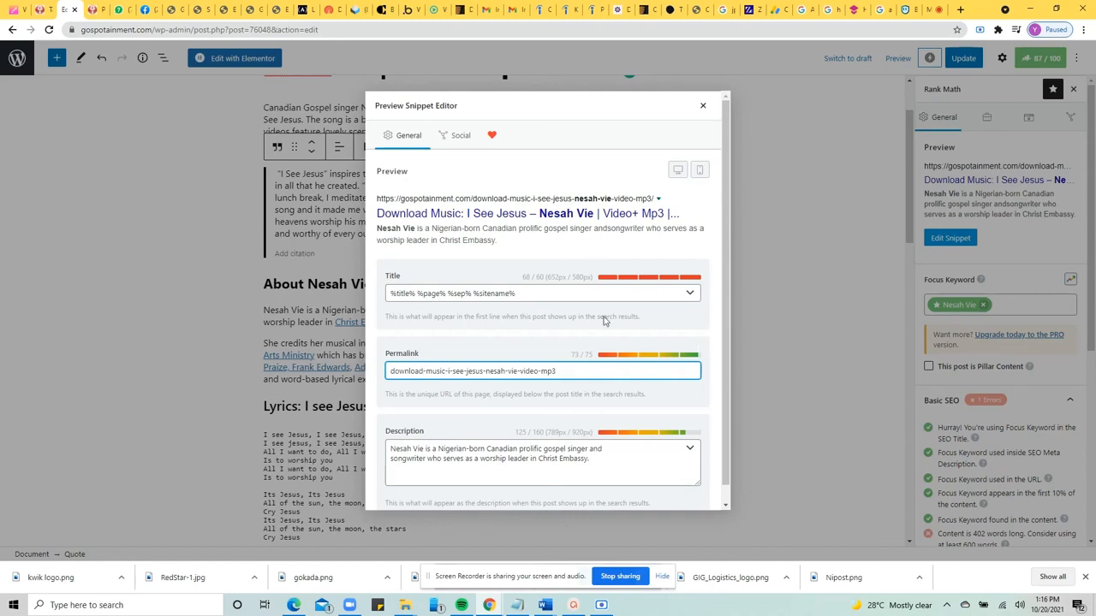
# - Examine the title, page, separator and site name variables of the snippet title, and close the snippet editor
pyautogui.click(532, 294)
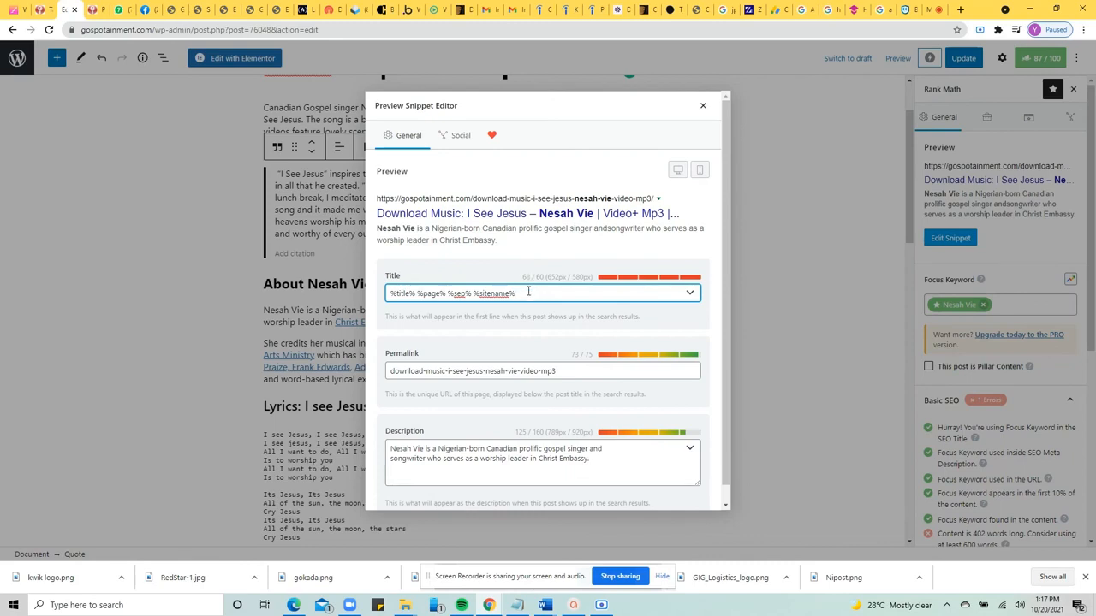
pyautogui.doubleClick(399, 293)
pyautogui.doubleClick(431, 294)
pyautogui.doubleClick(458, 294)
pyautogui.click(494, 293)
pyautogui.doubleClick(494, 293)
pyautogui.doubleClick(404, 294)
pyautogui.doubleClick(431, 293)
pyautogui.doubleClick(460, 294)
pyautogui.doubleClick(494, 294)
pyautogui.click(798, 212)
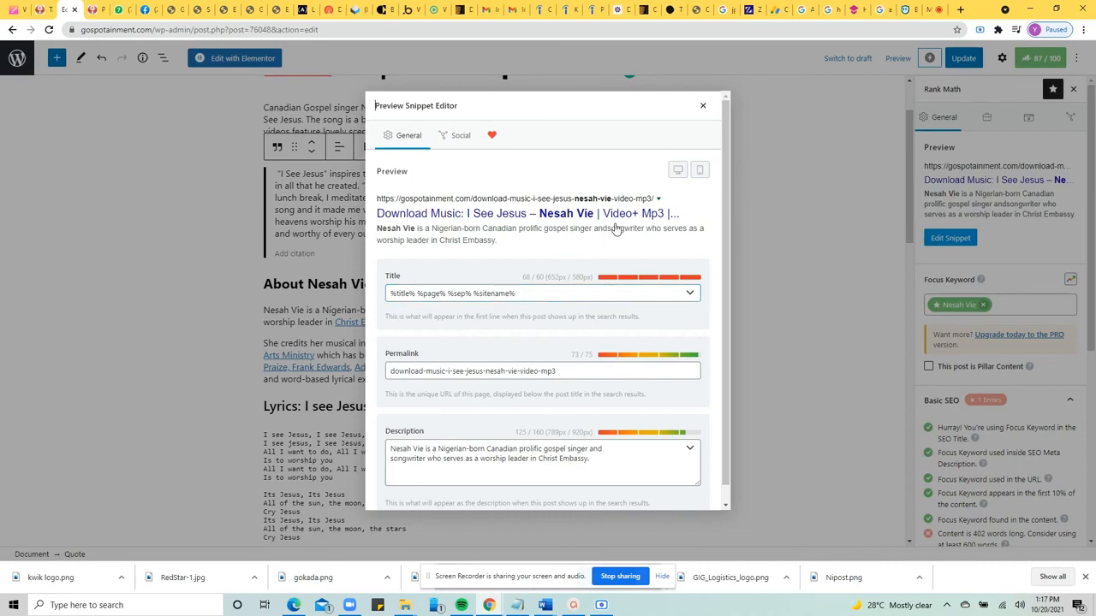
pyautogui.click(703, 105)
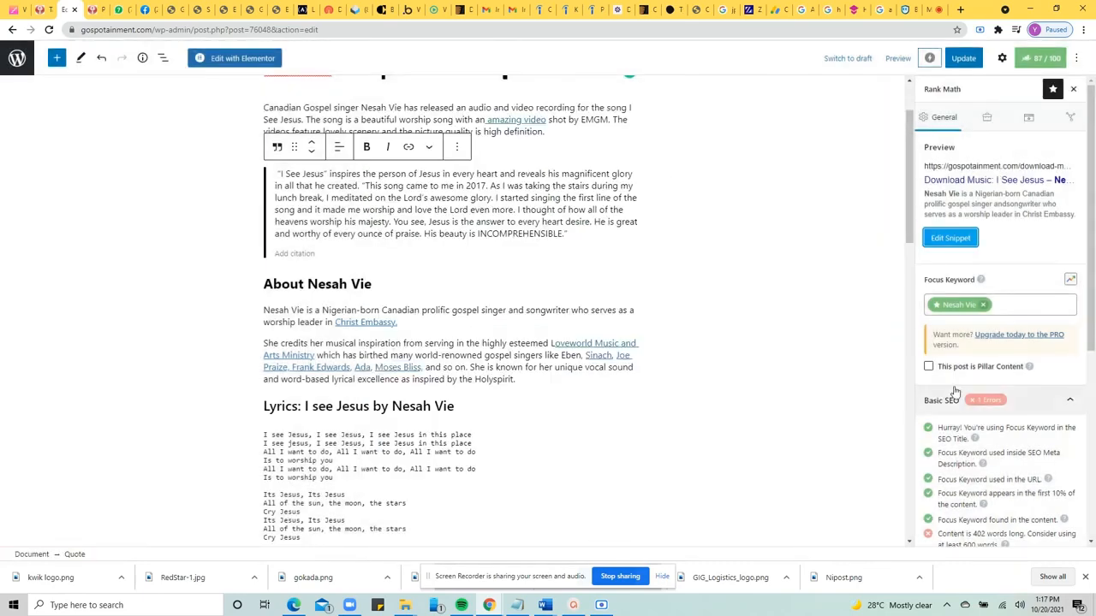
# - Review the post's Basic SEO and Additional checks for remaining errors
pyautogui.scroll(-2, 956, 391)
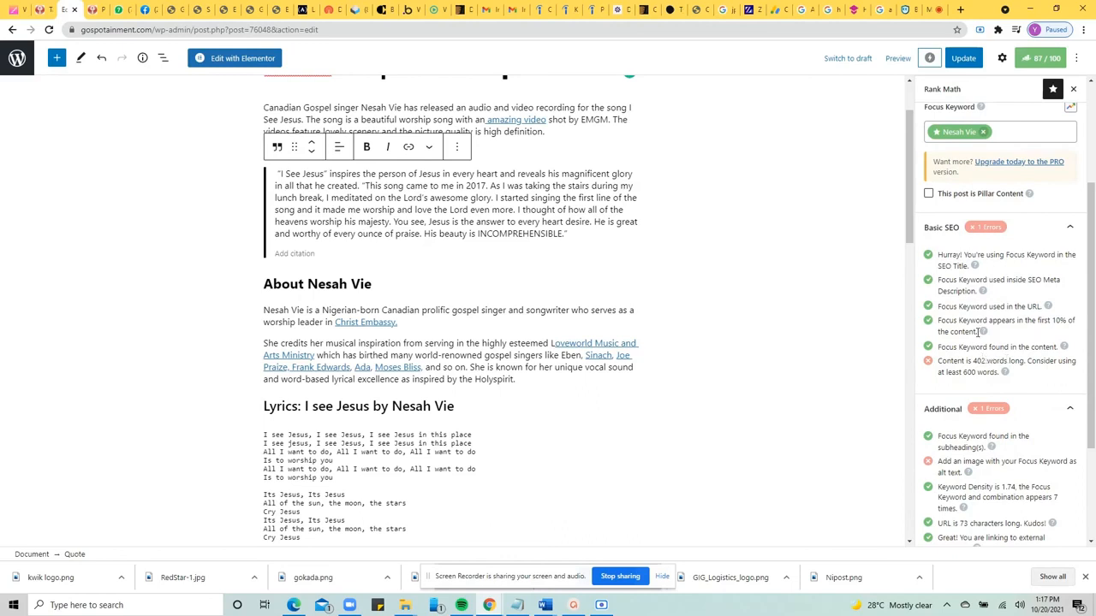
pyautogui.scroll(-1, 978, 332)
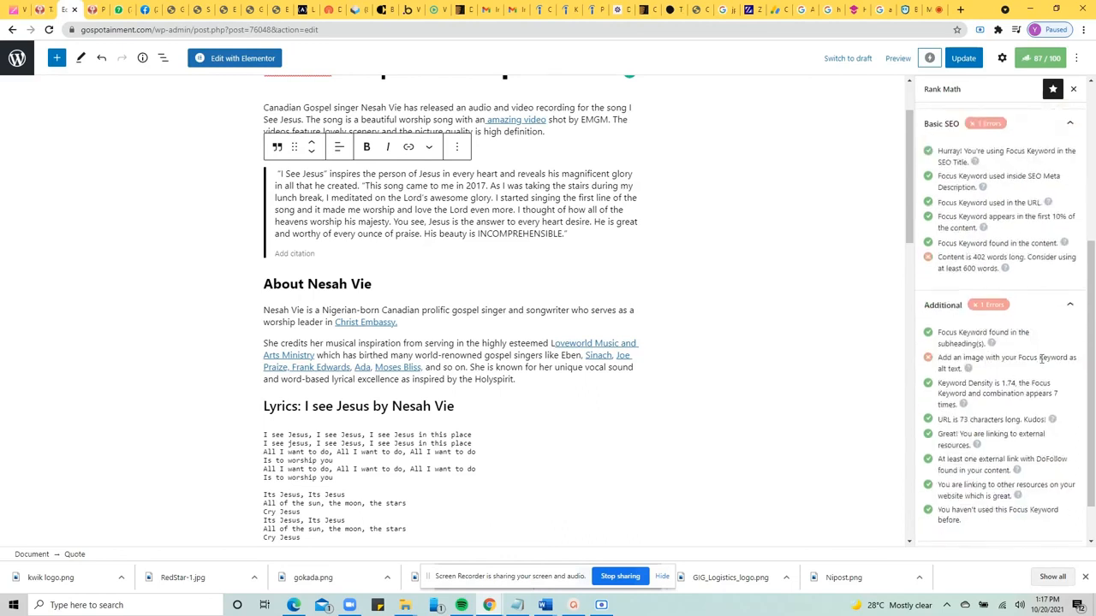
pyautogui.scroll(3, 1005, 358)
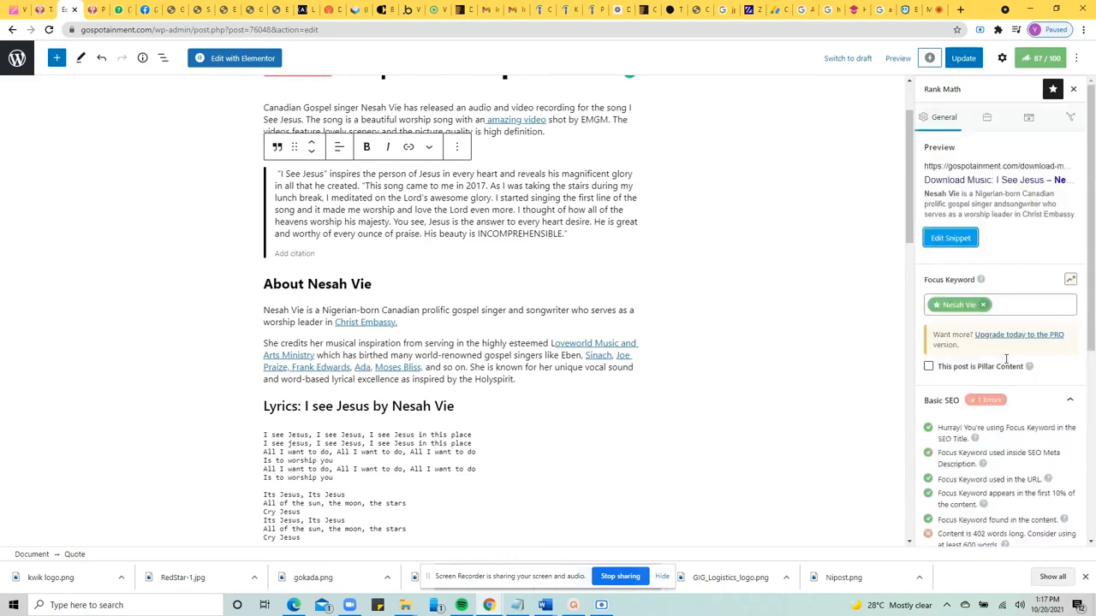
pyautogui.scroll(-3, 1005, 357)
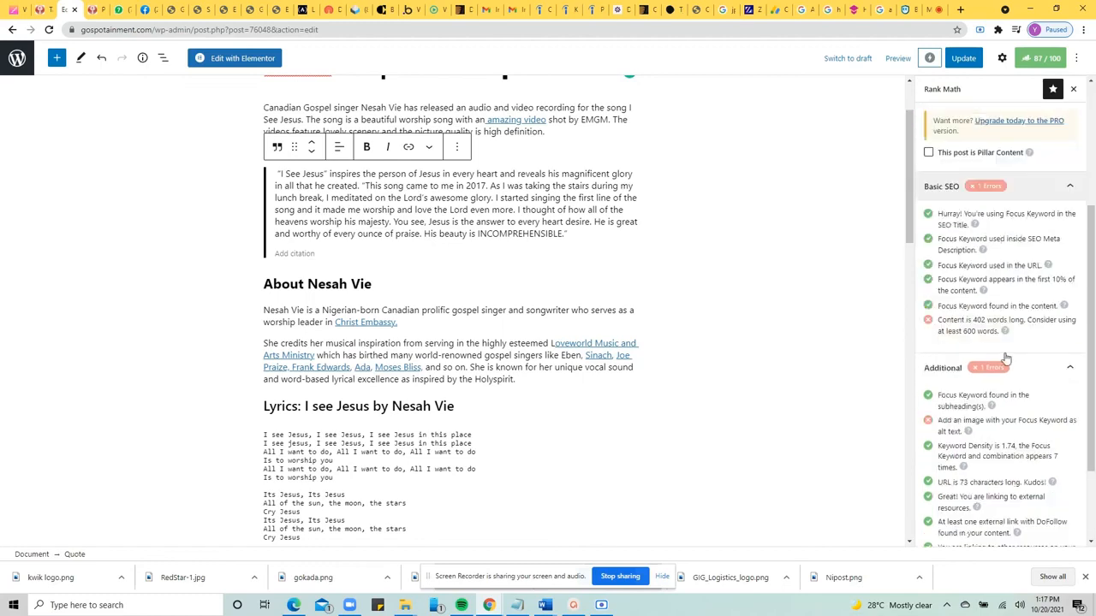
pyautogui.click(1001, 60)
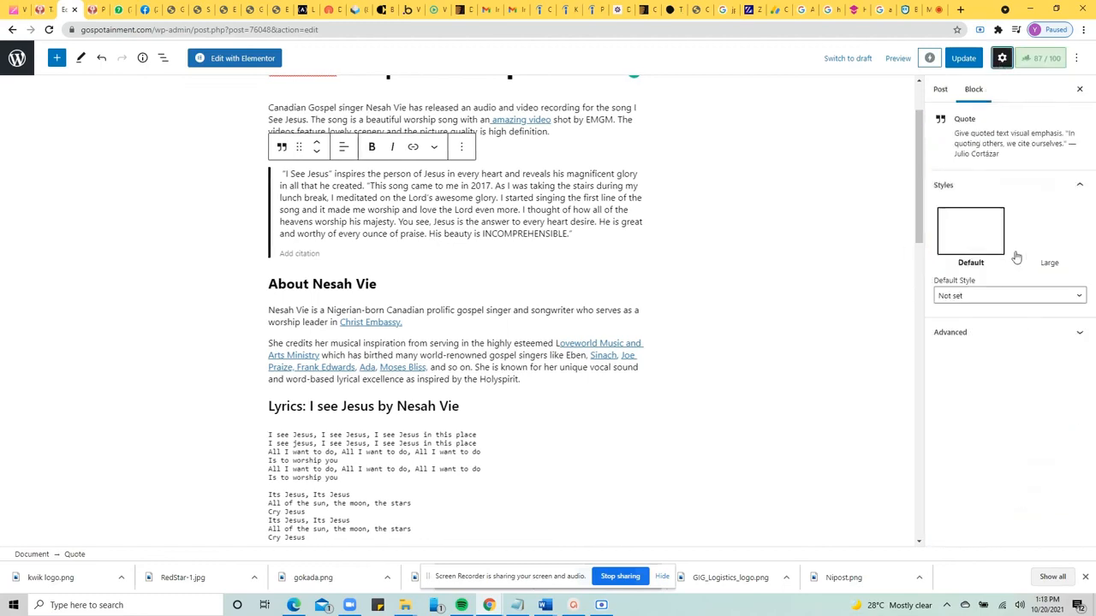
pyautogui.click(939, 89)
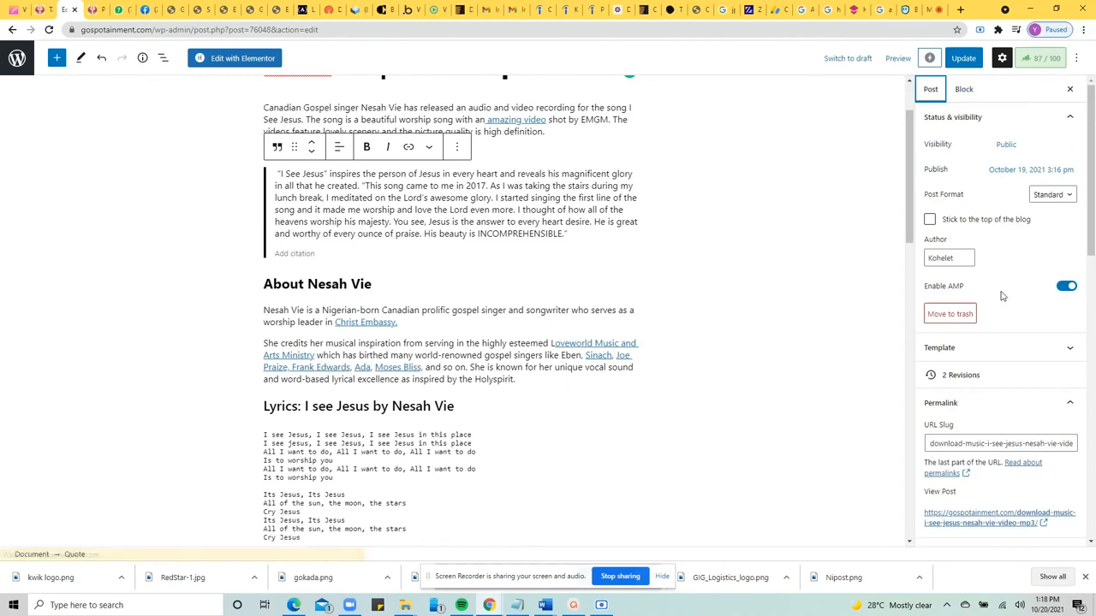
pyautogui.scroll(-3, 1002, 295)
pyautogui.scroll(-3, 1001, 295)
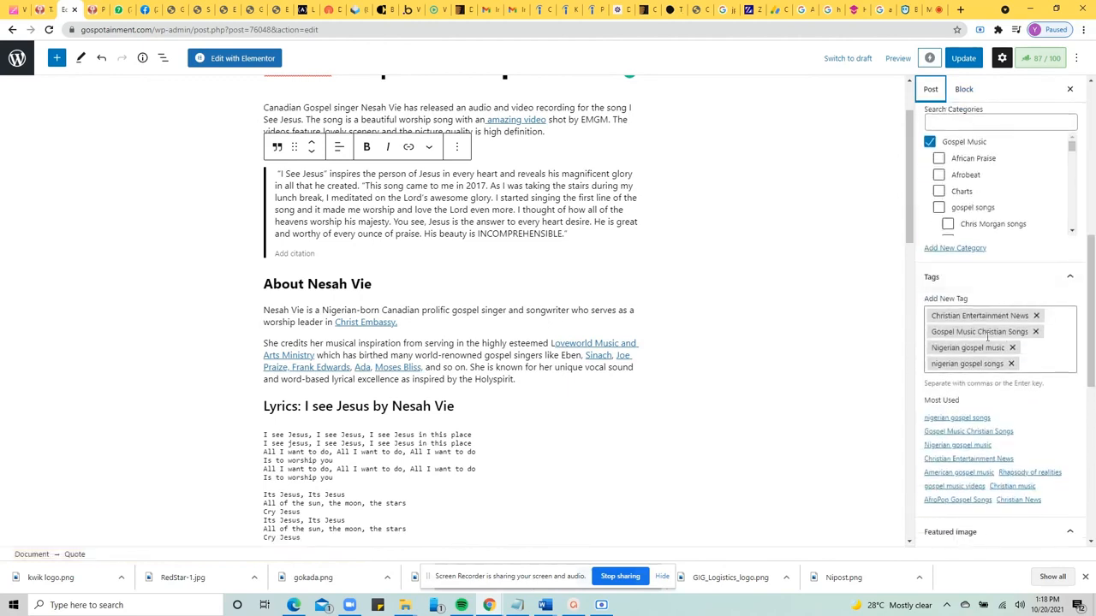
pyautogui.click(1031, 365)
pyautogui.hotkey('ctrl', 'v')
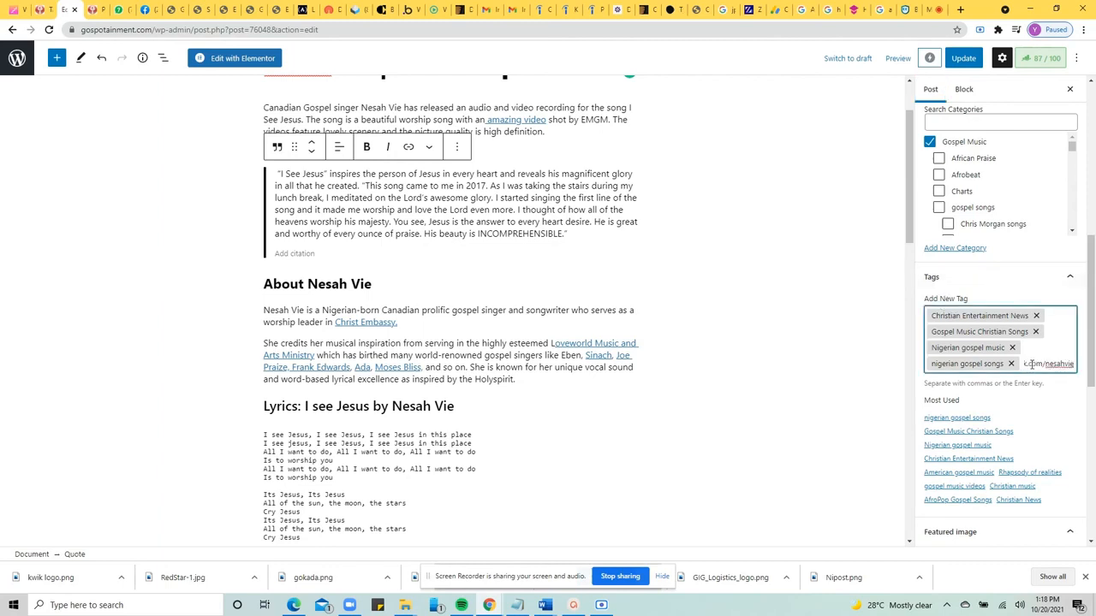
pyautogui.press('Left')
pyautogui.press('Left')
pyautogui.press('Left')
pyautogui.press('Left')
pyautogui.press('Left')
pyautogui.press('Left')
pyautogui.press('Left')
pyautogui.press('Left')
pyautogui.press('BackSpace')
pyautogui.press('BackSpace')
pyautogui.press('BackSpace')
pyautogui.press('BackSpace')
pyautogui.press('BackSpace')
pyautogui.press('BackSpace')
pyautogui.press('BackSpace')
pyautogui.press('BackSpace')
pyautogui.press('BackSpace')
pyautogui.press('BackSpace')
pyautogui.press('BackSpace')
pyautogui.press('BackSpace')
pyautogui.press('BackSpace')
pyautogui.press('BackSpace')
pyautogui.press('BackSpace')
pyautogui.press('BackSpace')
pyautogui.press('BackSpace')
pyautogui.press('BackSpace')
pyautogui.press('BackSpace')
pyautogui.press('BackSpace')
pyautogui.press('Return')
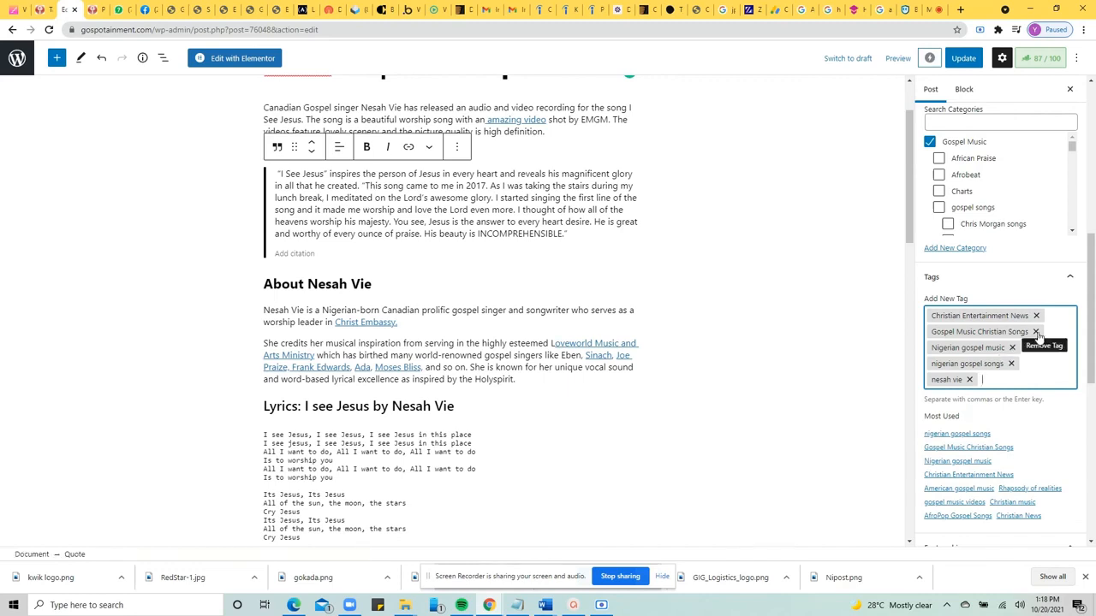
# - Replace the post tag "Gospel Music Christian Songs" with "Canadian gospel music"
pyautogui.click(1036, 332)
pyautogui.write('canadian')
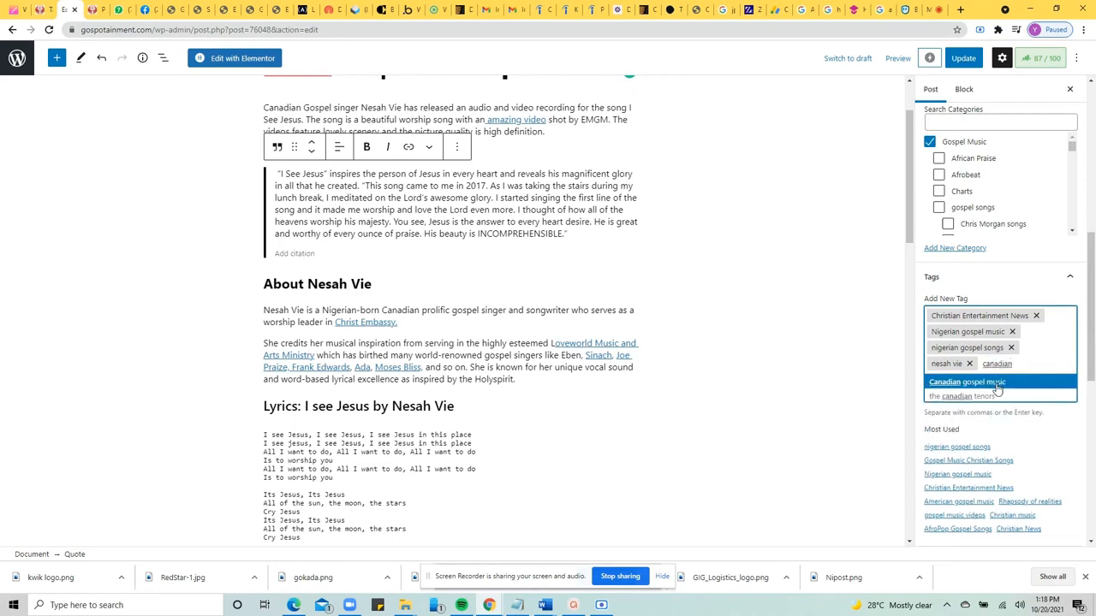
pyautogui.click(998, 385)
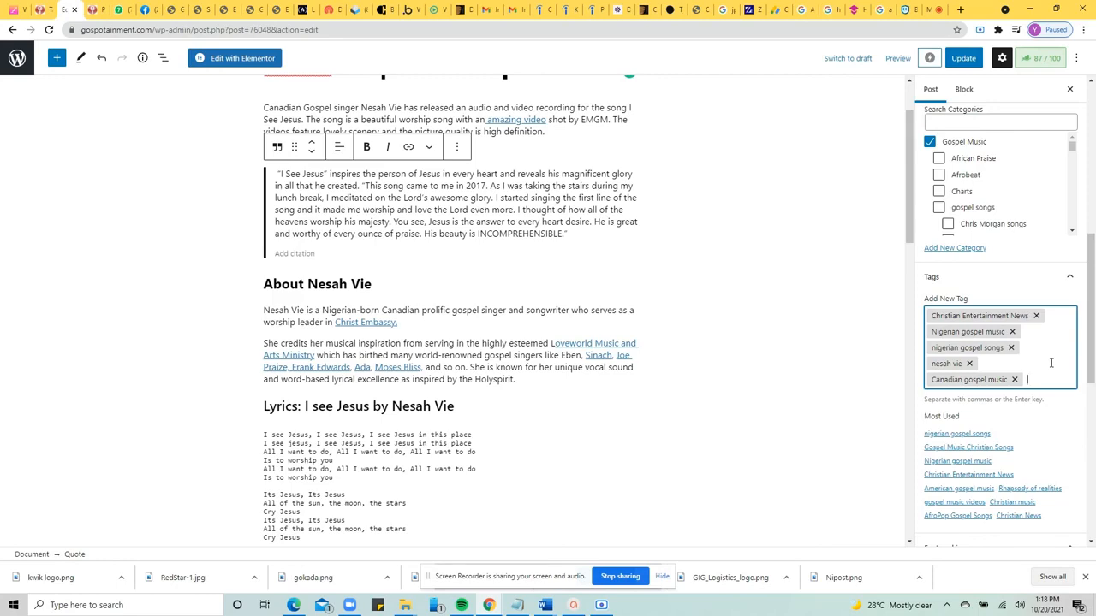
# - Check the featured image's alt text and title, set it as the featured image again, and update the post
pyautogui.scroll(2, 697, 366)
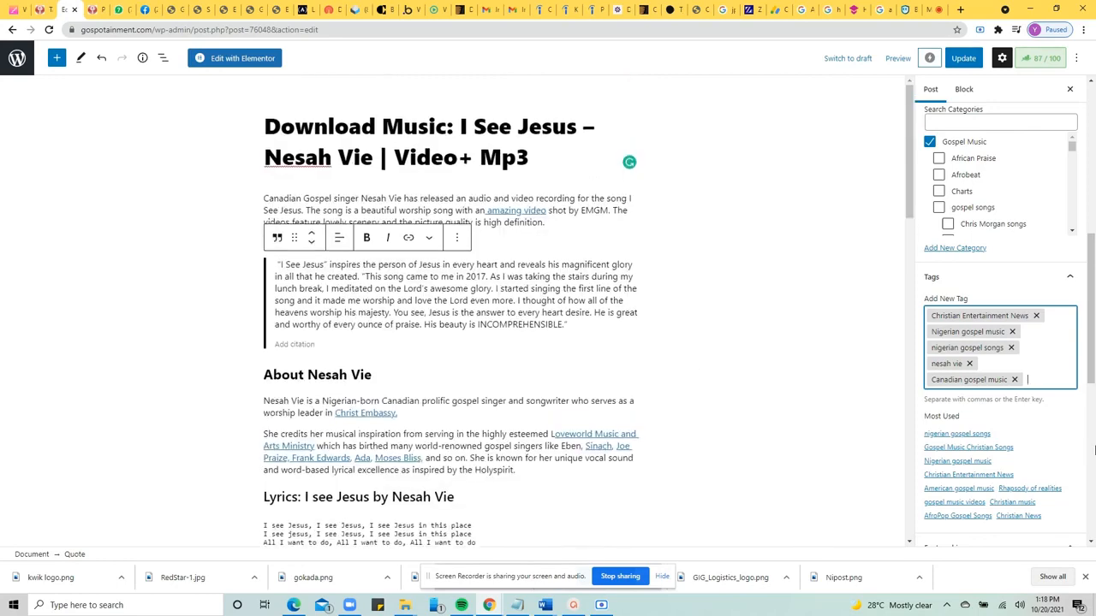
pyautogui.scroll(-3, 1066, 441)
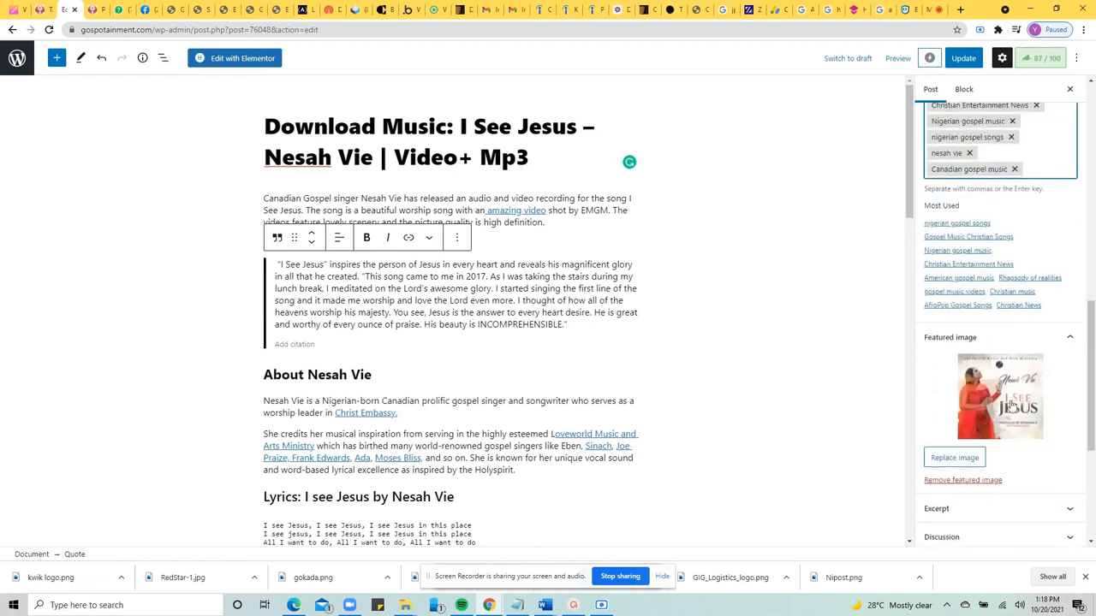
pyautogui.click(1012, 406)
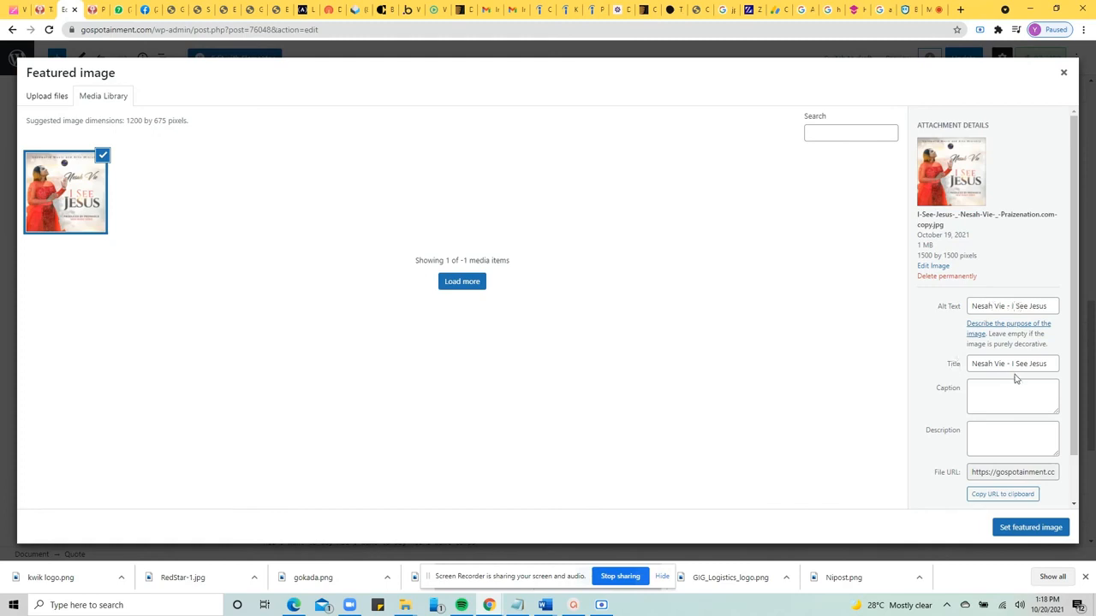
pyautogui.click(1032, 527)
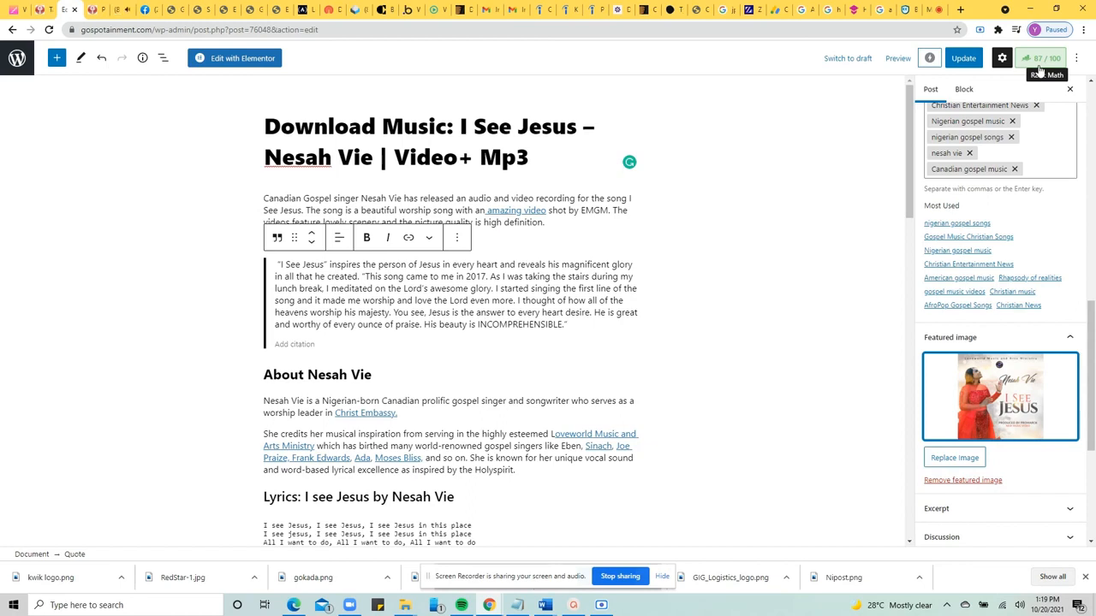
pyautogui.click(964, 58)
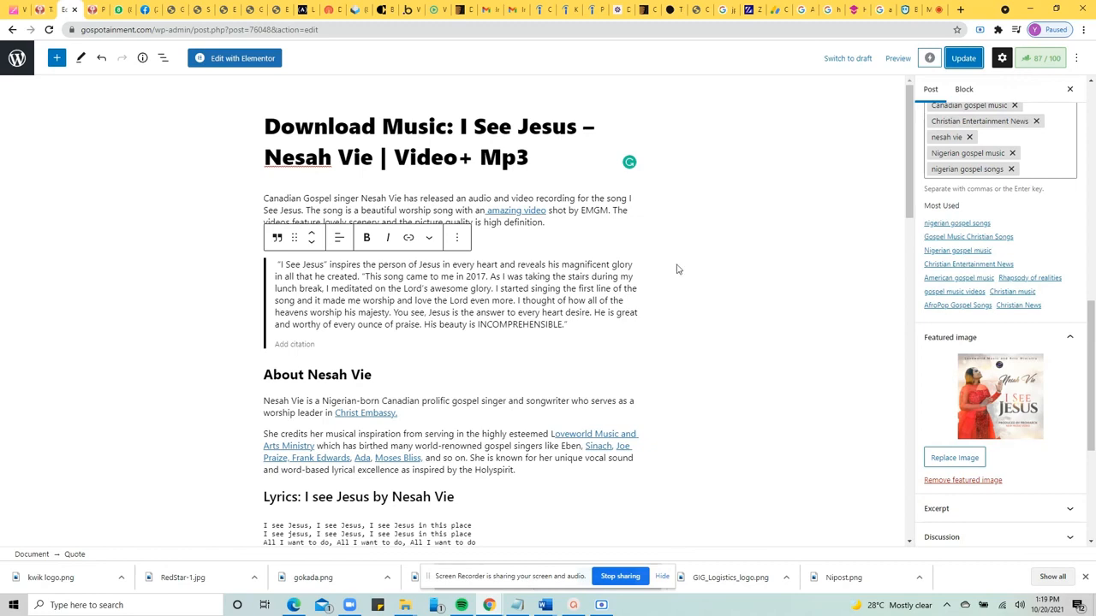
# - Check the opening paragraph, quote and About heading blocks, and change the "Lyrics: I see Jesus by Nesah Vie" heading to level 3
pyautogui.click(575, 210)
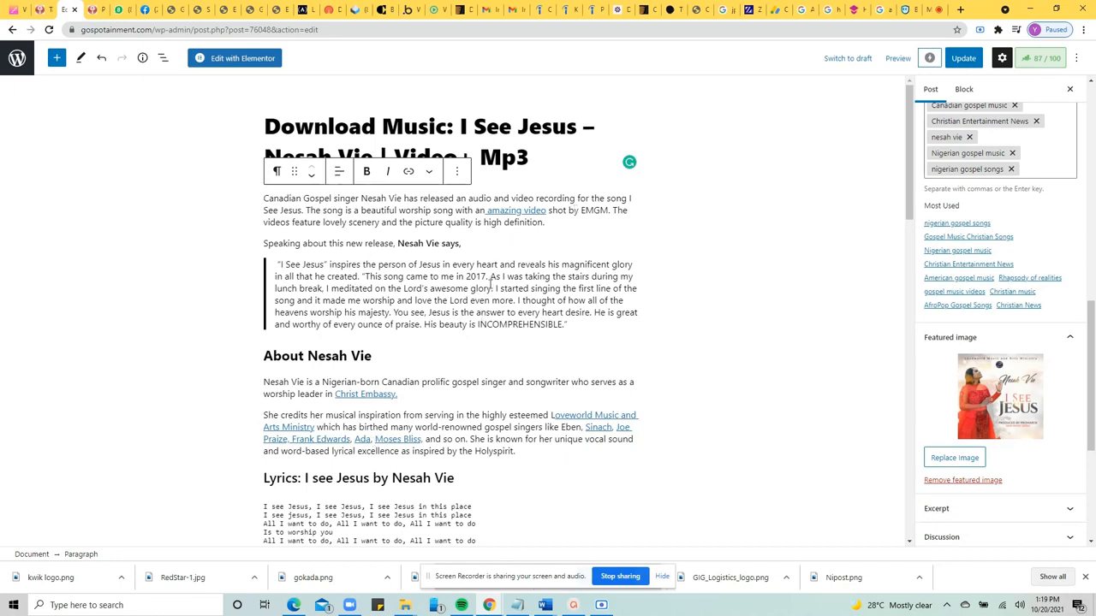
pyautogui.click(354, 291)
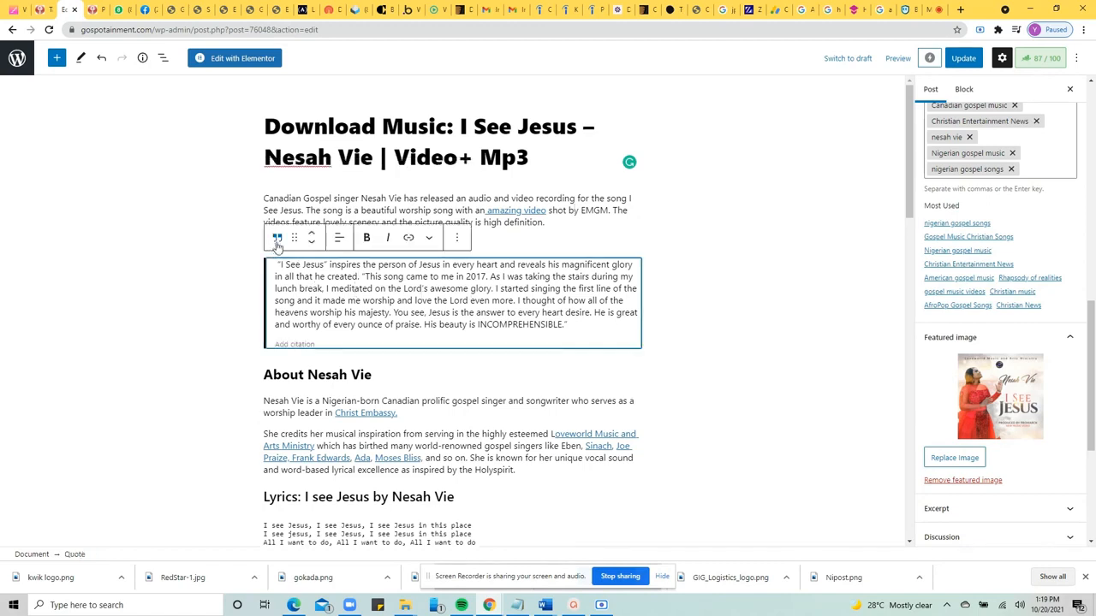
pyautogui.click(384, 377)
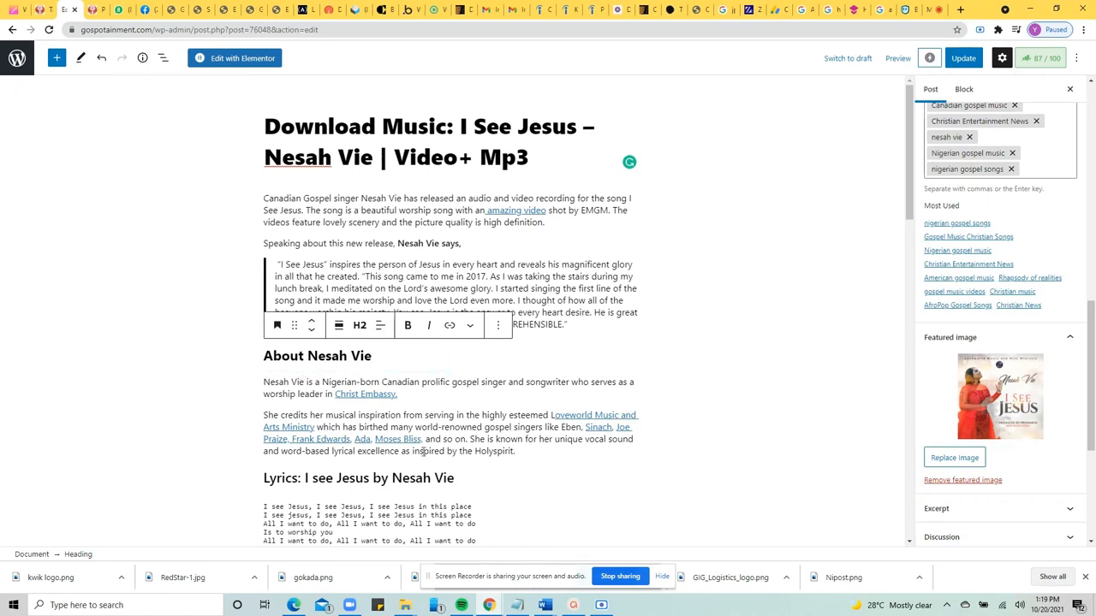
pyautogui.click(467, 478)
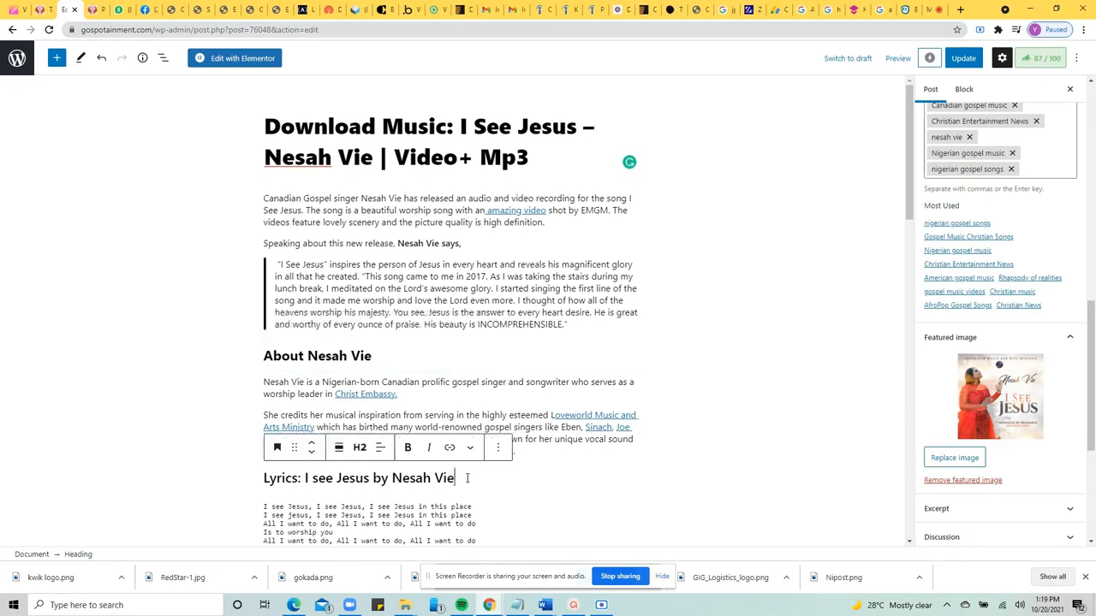
pyautogui.click(360, 447)
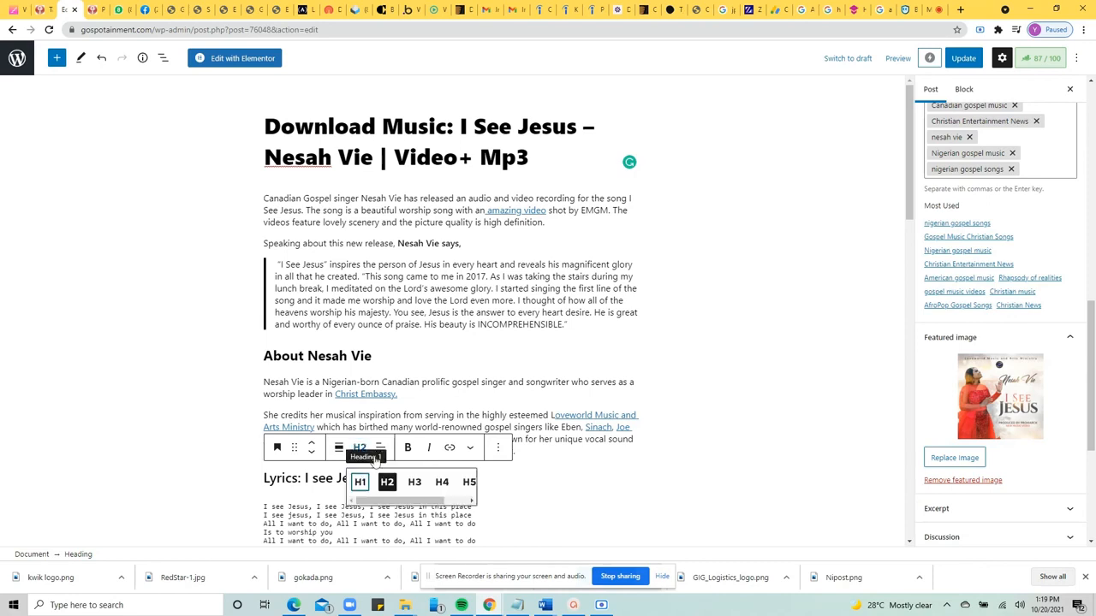
pyautogui.click(415, 481)
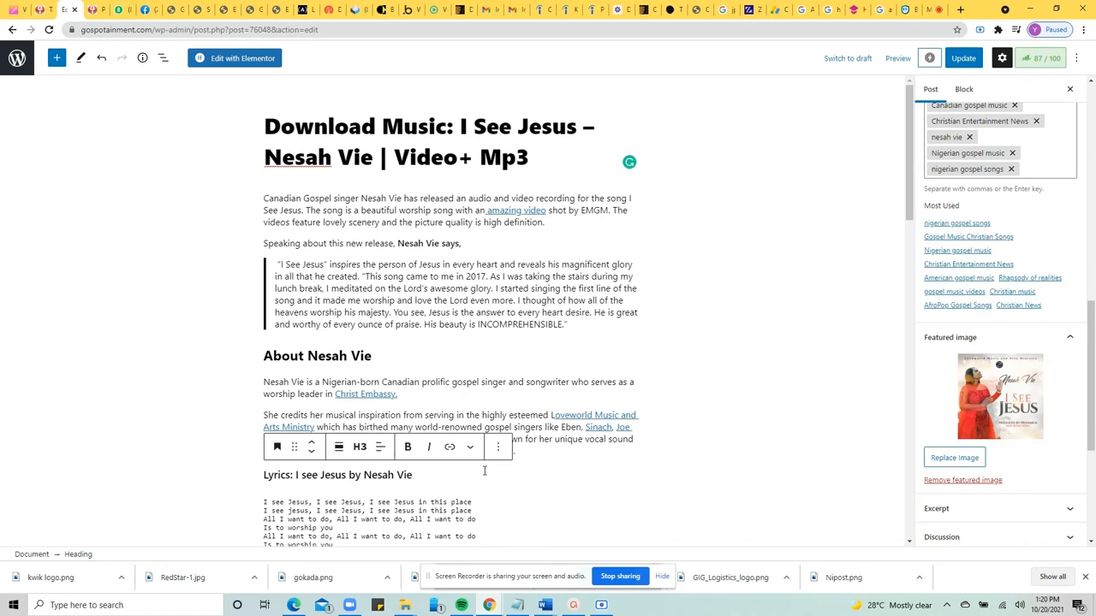
# - Look over the post from its title to the Facebook link, update it, and leave the post editor
pyautogui.click(384, 357)
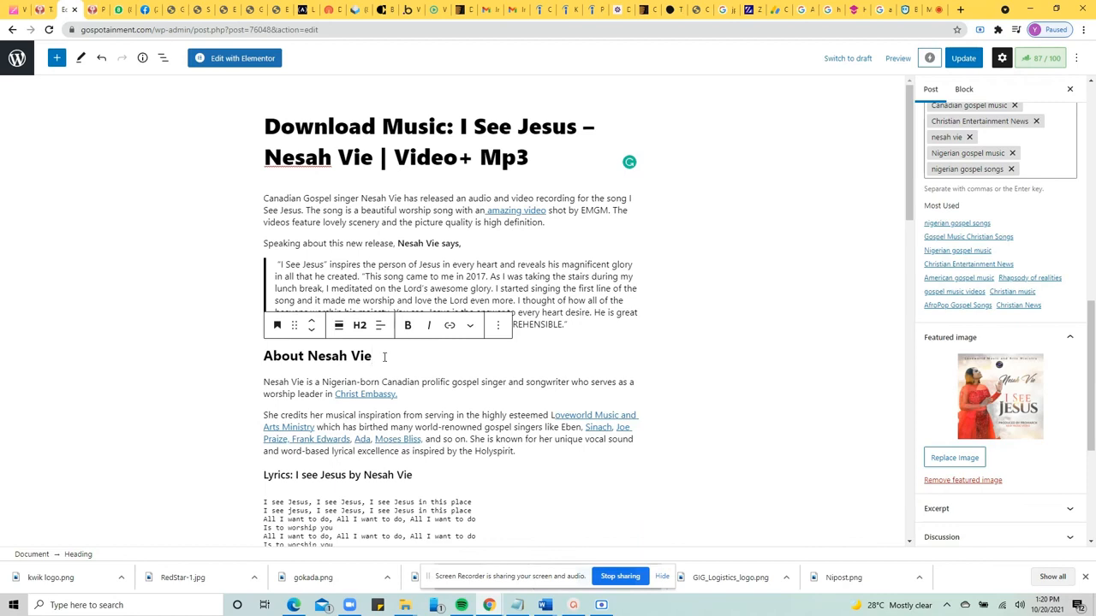
pyautogui.click(368, 207)
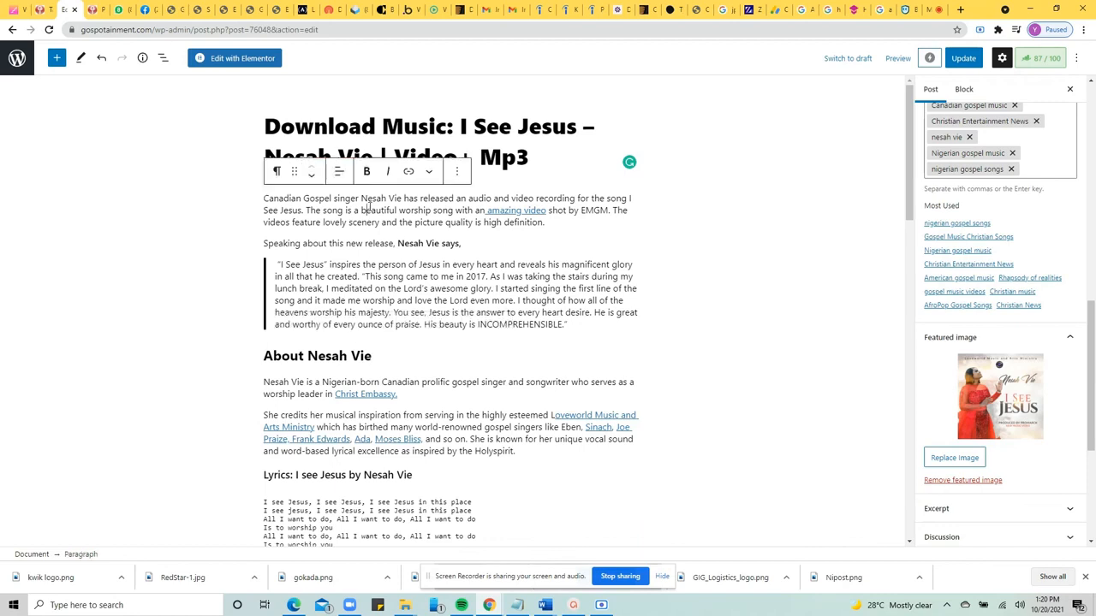
pyautogui.click(430, 126)
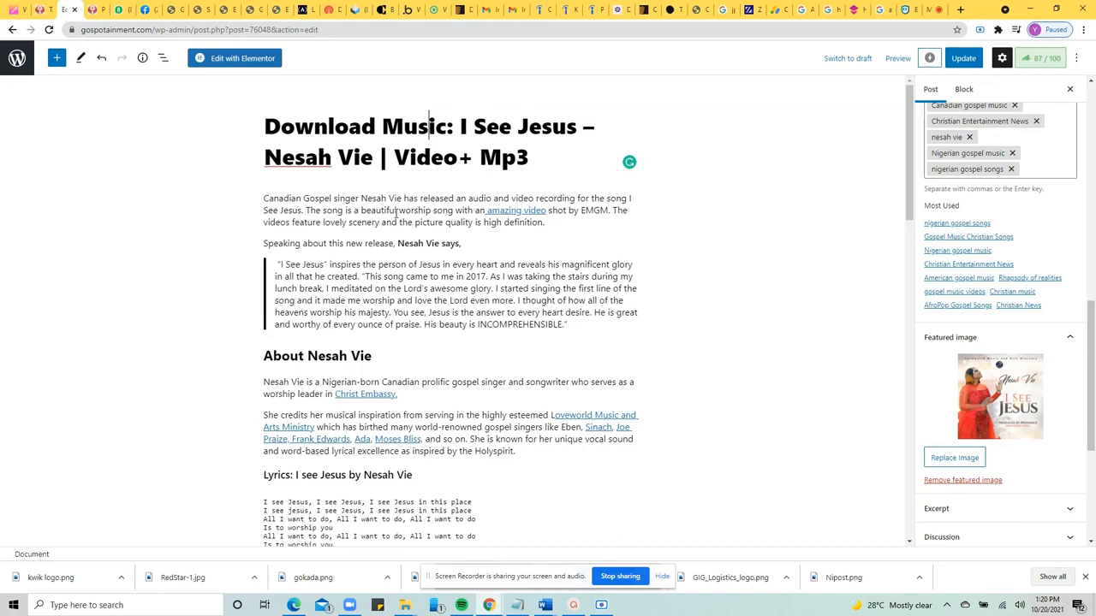
pyautogui.scroll(-2, 599, 253)
pyautogui.scroll(-4, 599, 254)
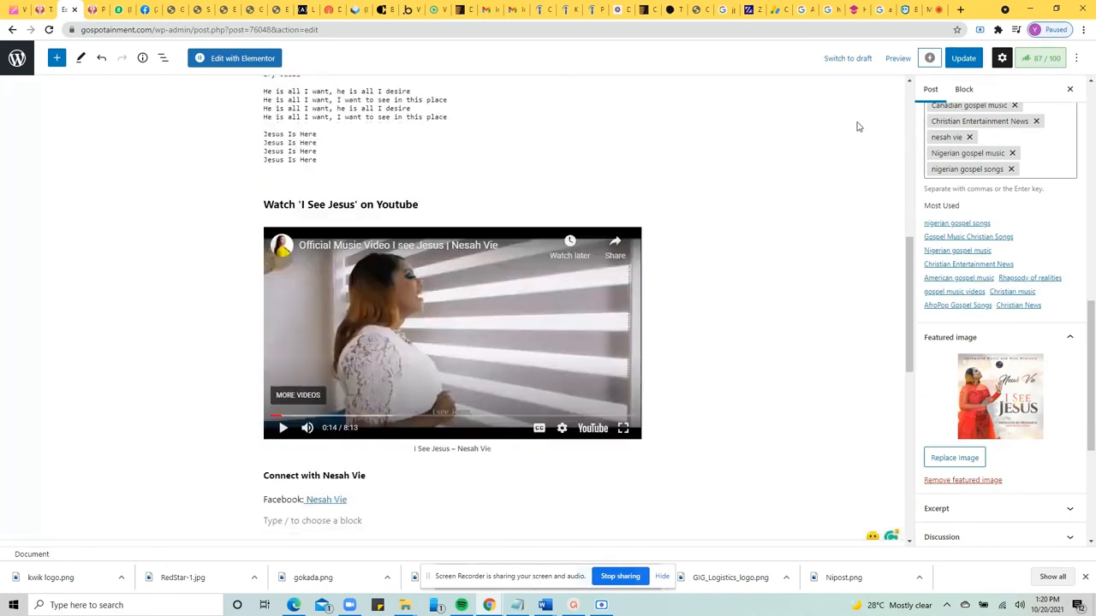
pyautogui.click(974, 58)
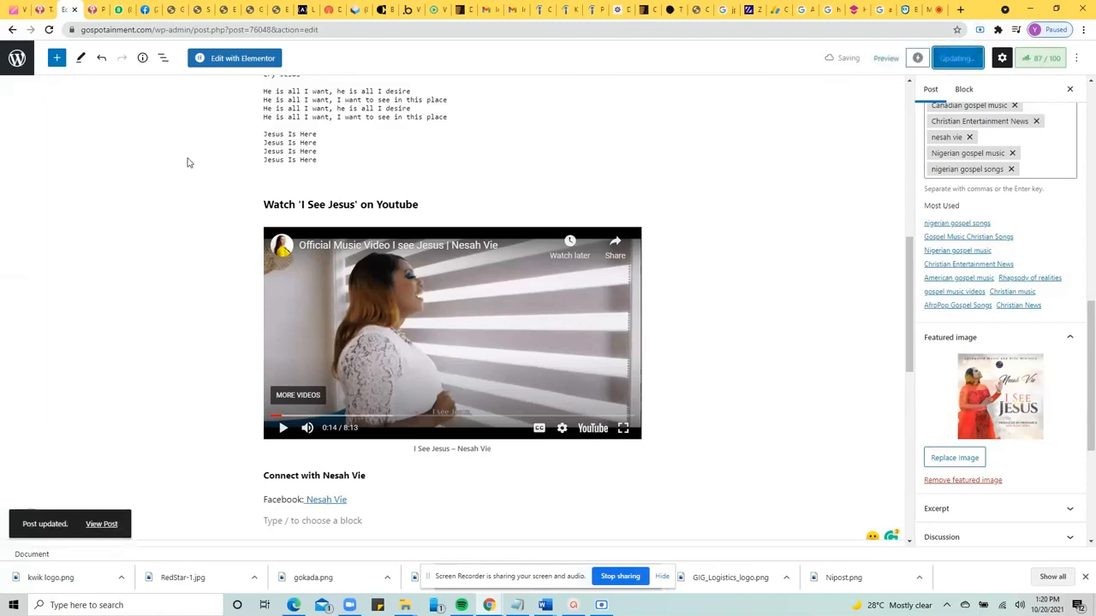
pyautogui.click(17, 54)
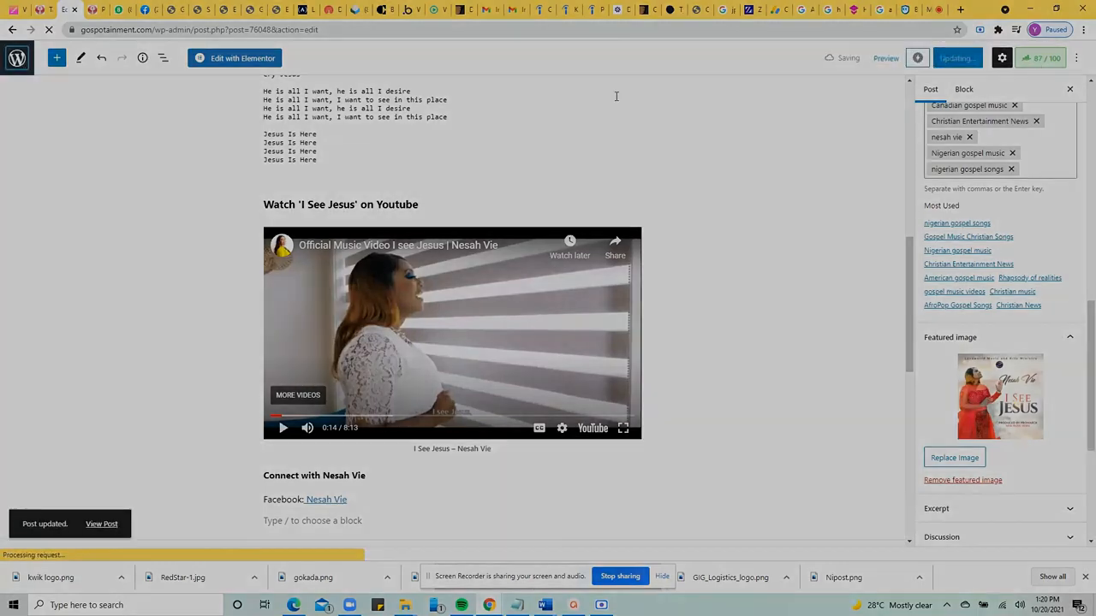